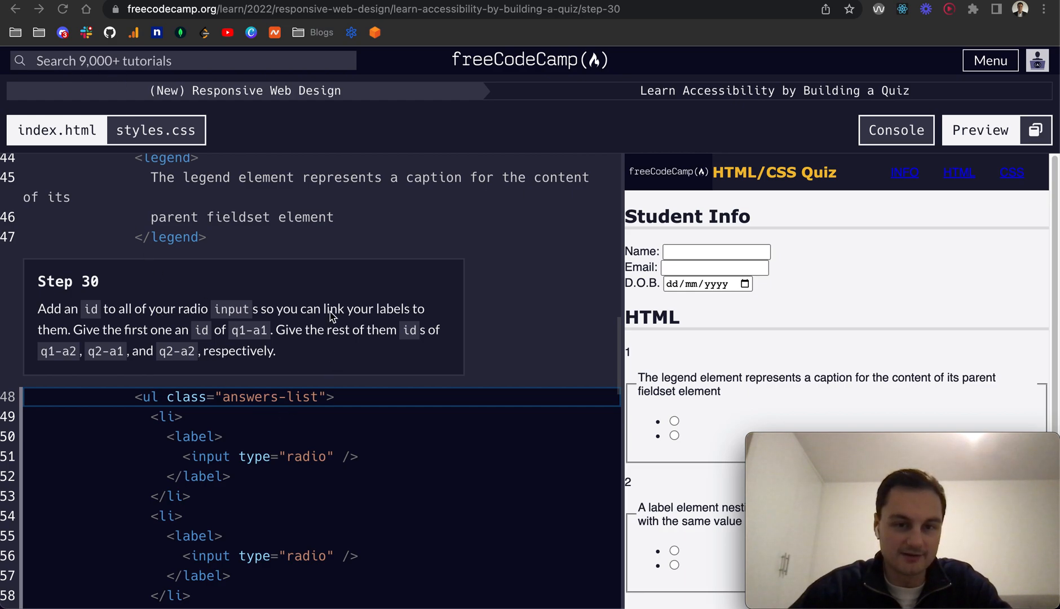
scroll(206, 397, "down", 1)
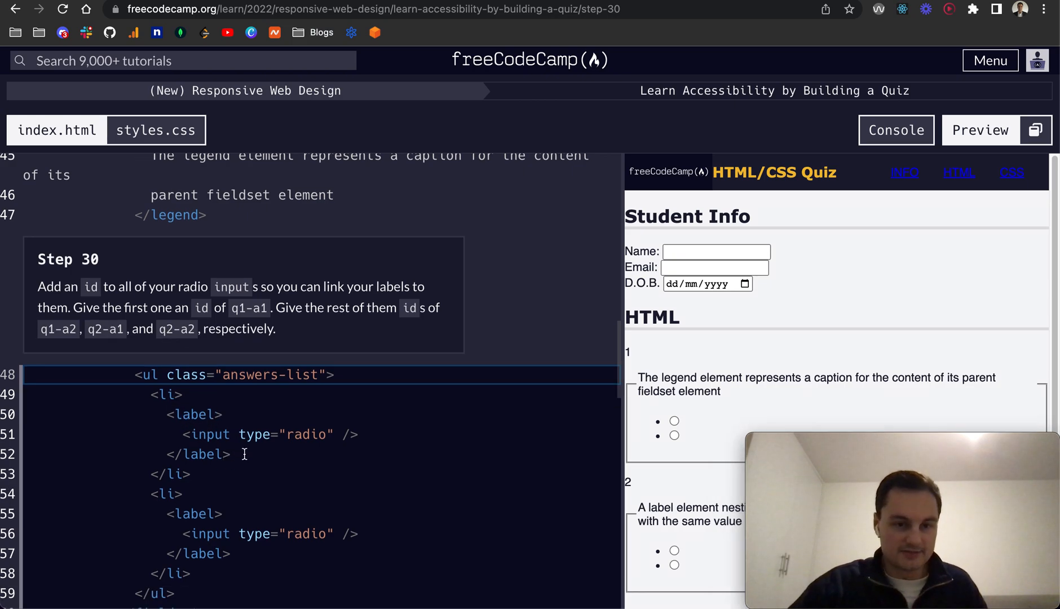
- Place simultaneous cursors before type on all four radio inputs of both quiz questions
left_click(238, 439)
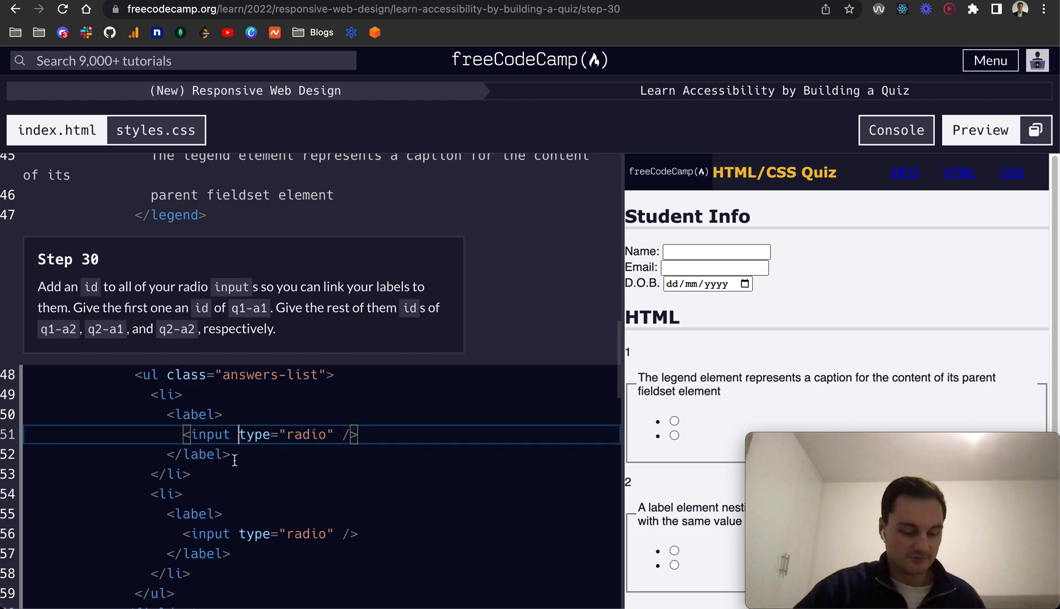
scroll(220, 454, "down", 2)
left_click(238, 457, "alt")
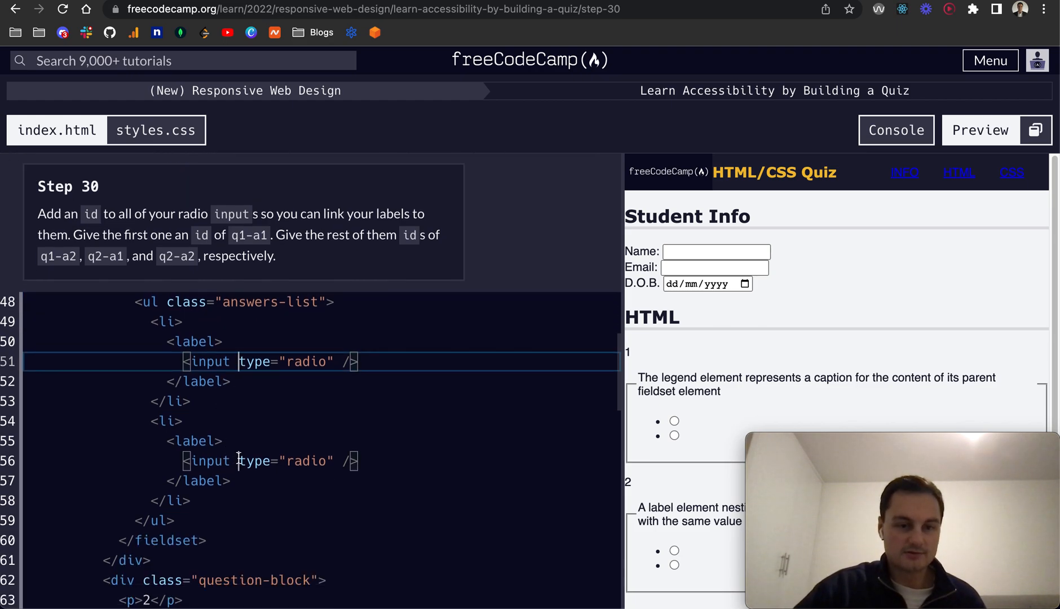
scroll(238, 463, "down", 1)
scroll(238, 463, "down", 5)
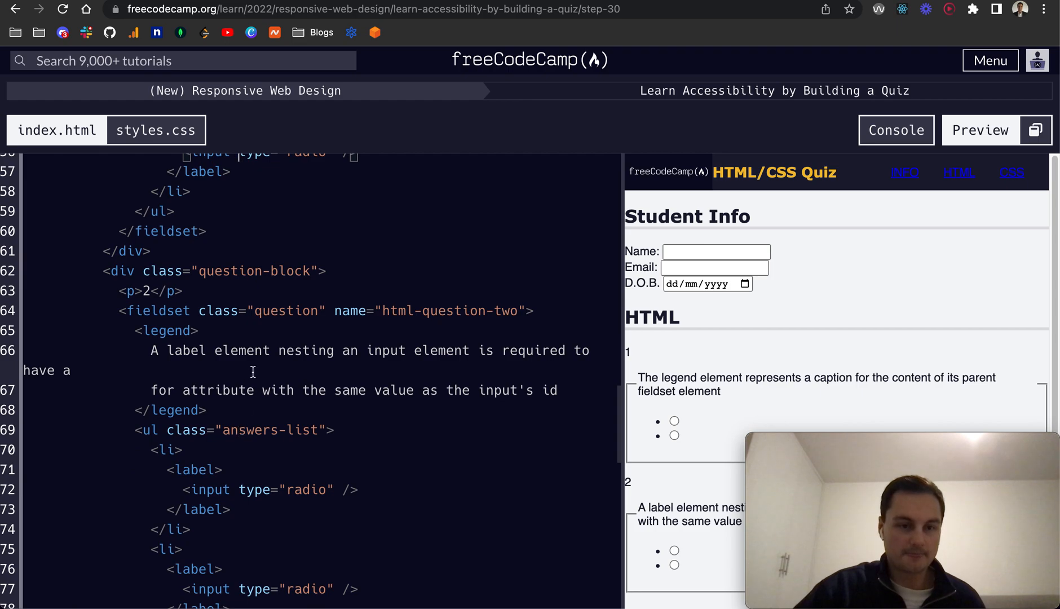
scroll(253, 372, "down", 2)
left_click(239, 391, "alt")
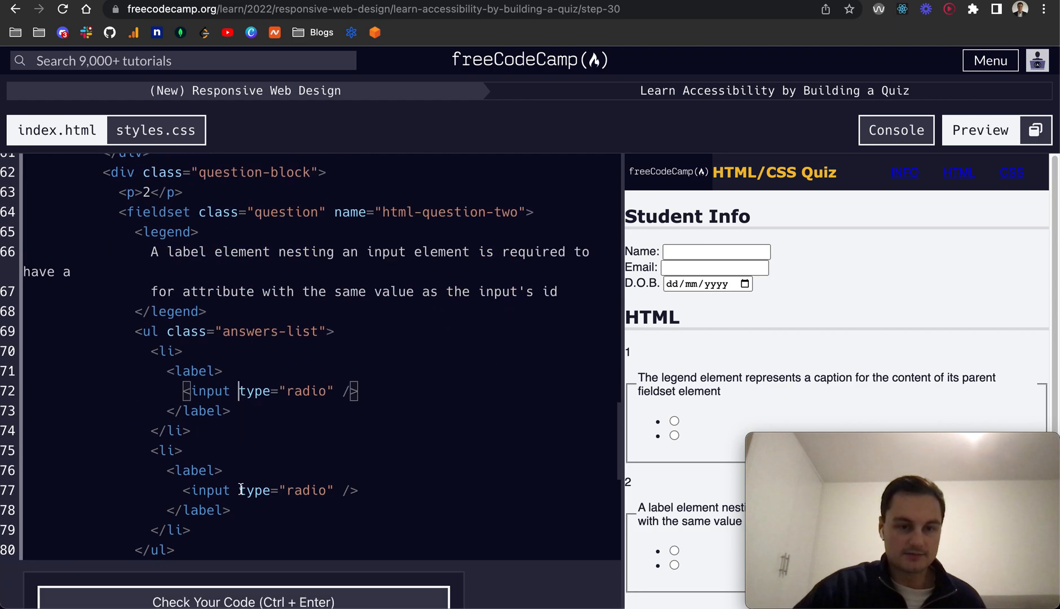
left_click(238, 490, "alt")
scroll(260, 488, "up", 1)
scroll(259, 485, "up", 5)
scroll(260, 485, "up", 2)
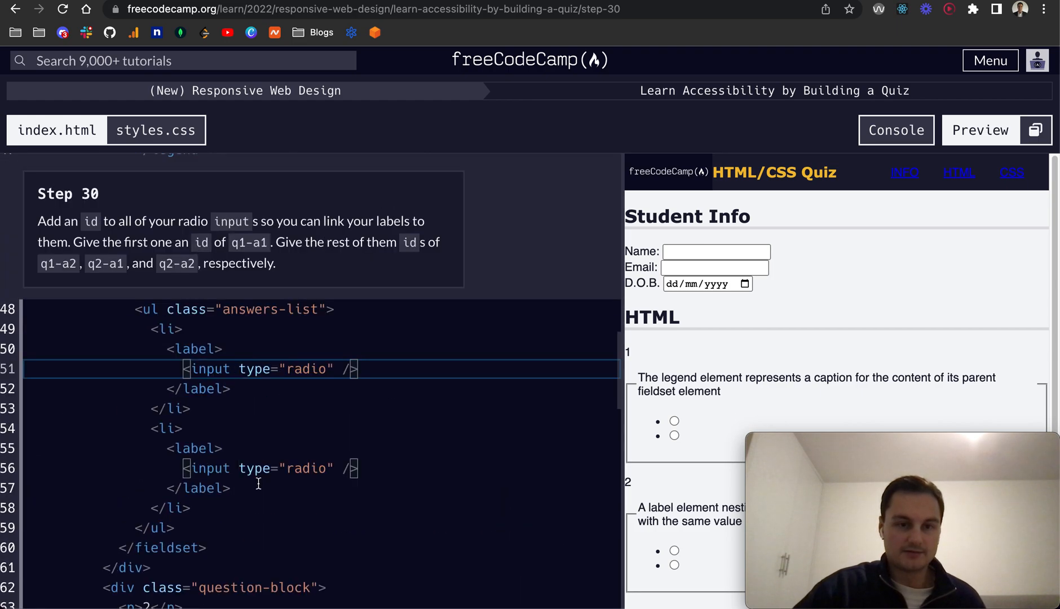
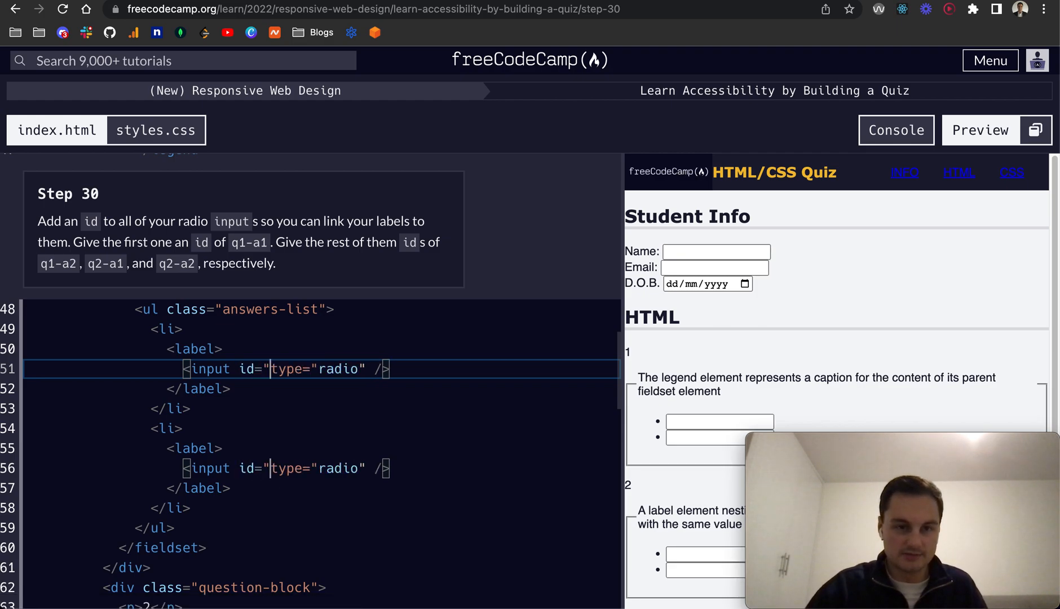
type("q1")
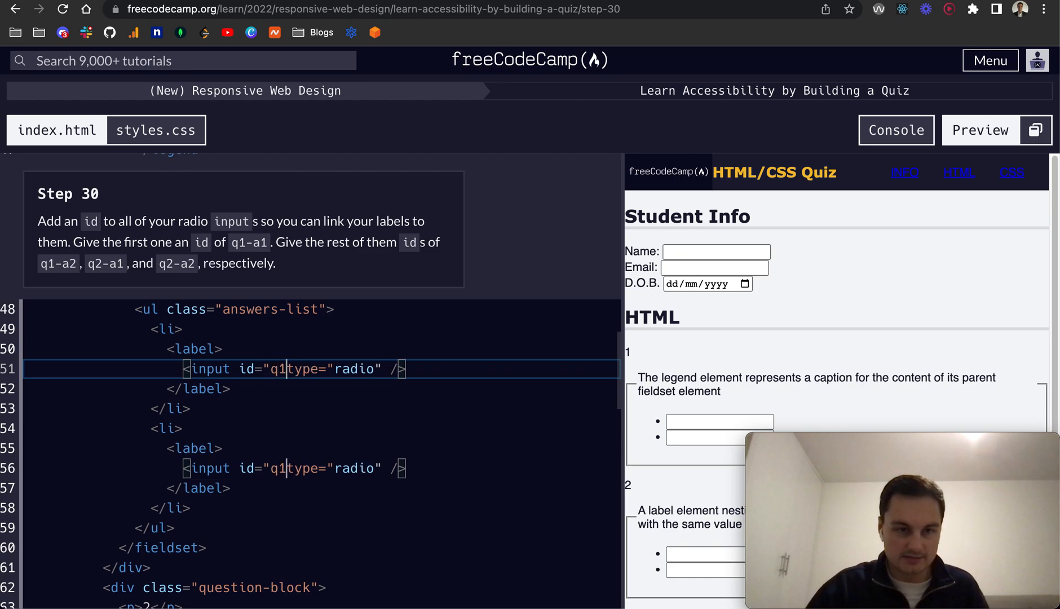
type("-")
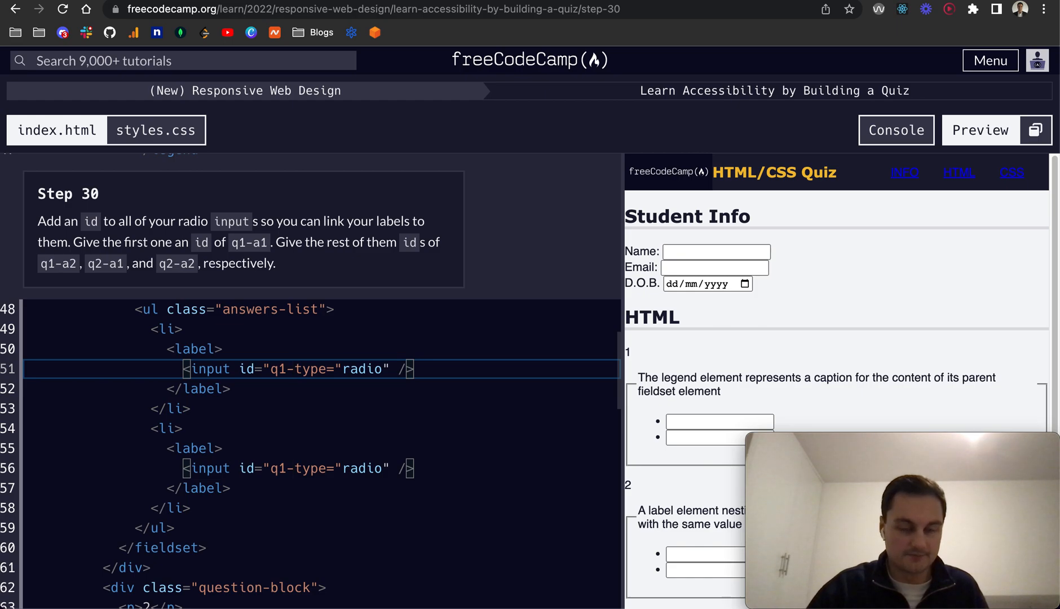
type("q1\"")
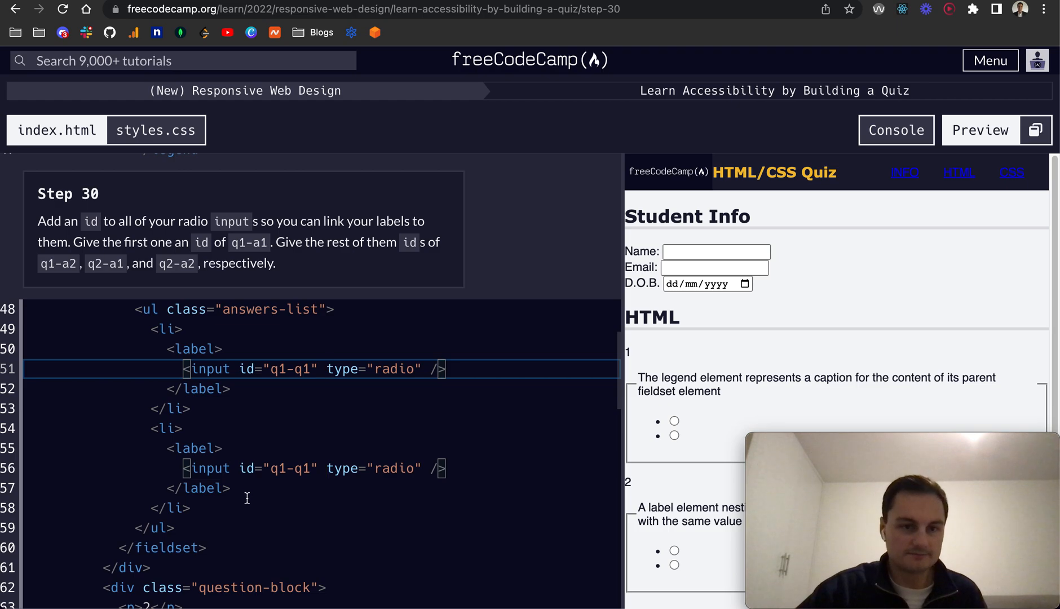
- Correct question 1's radio ids to q1-a1 and q1-a2 after undoing a bad multi-cursor edit
left_click(301, 467)
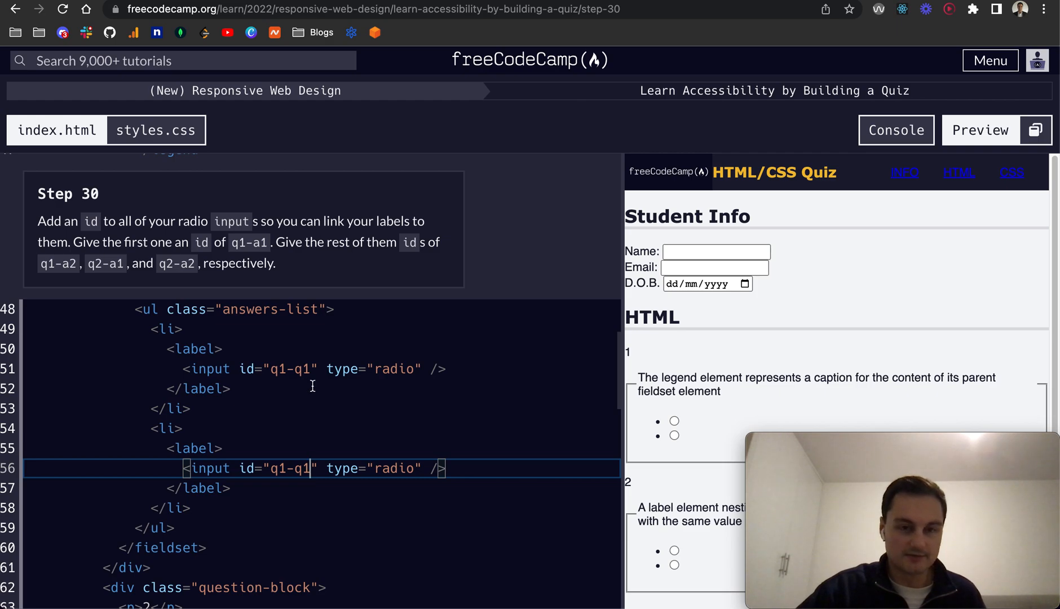
key("ctrl+z")
key("ctrl+z")
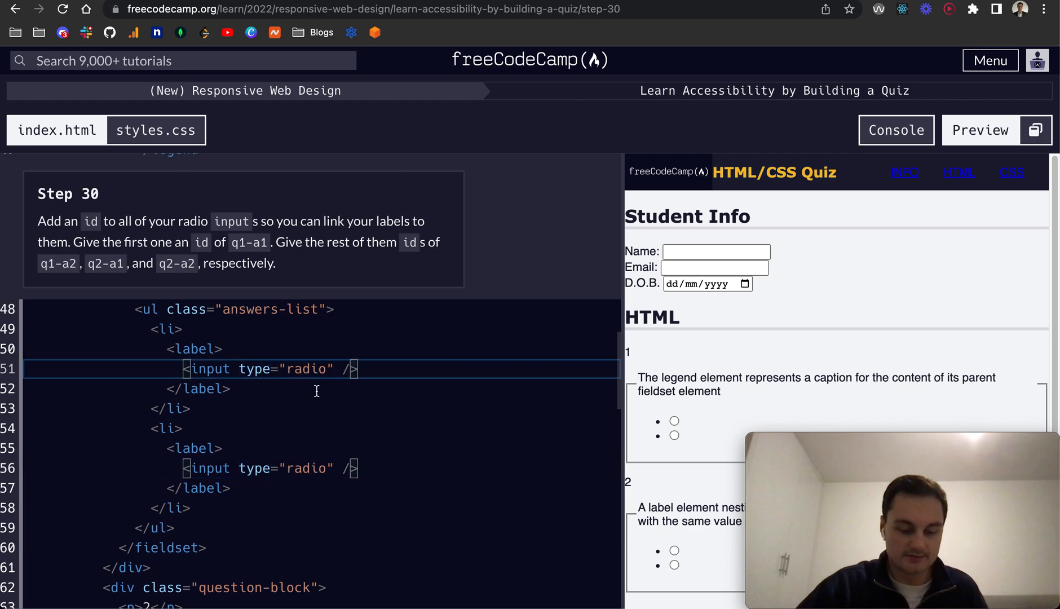
type("id")
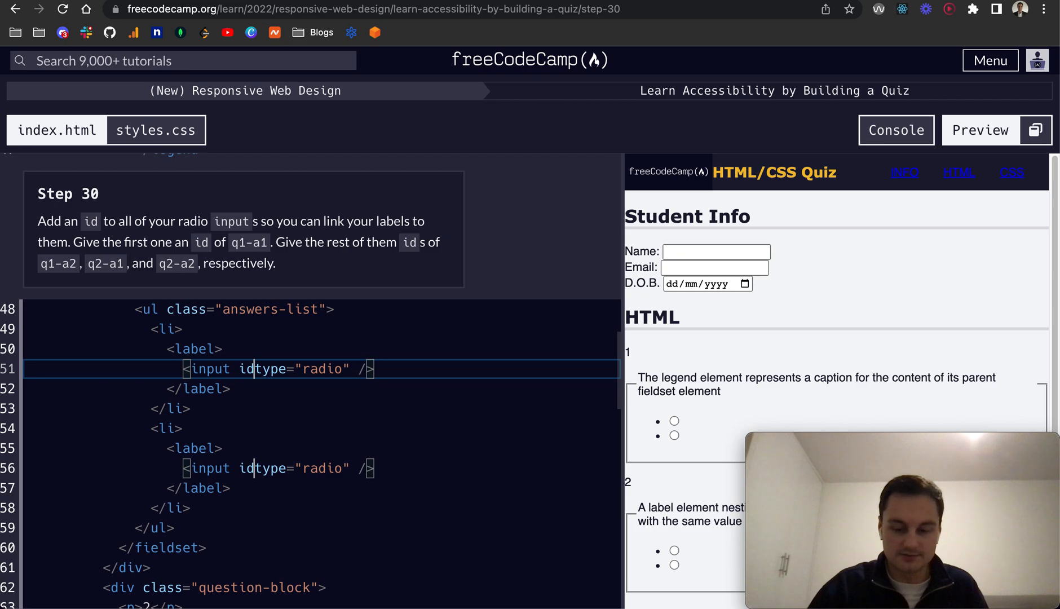
type("=\"")
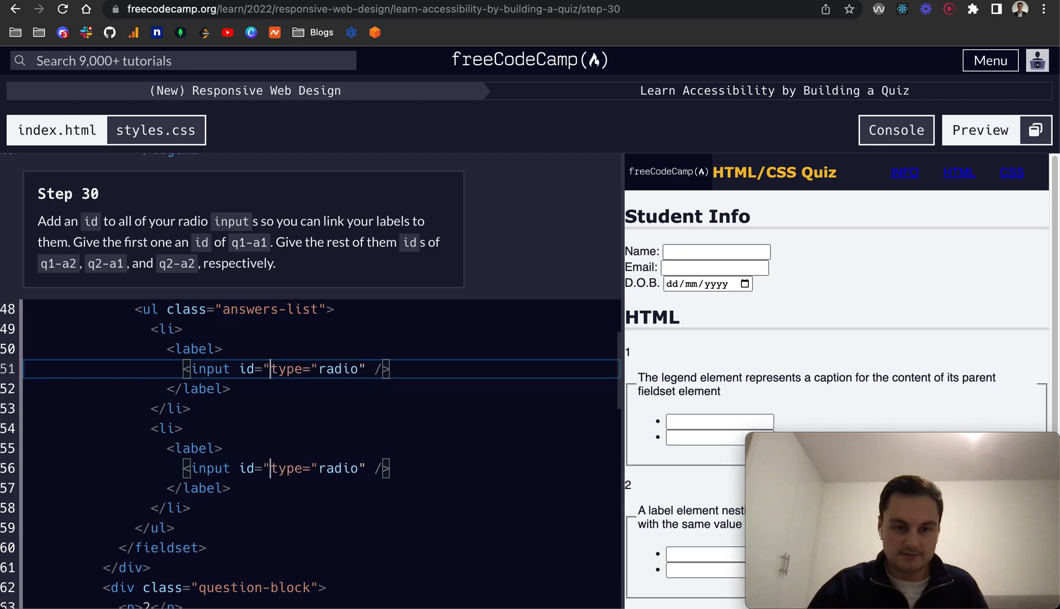
type("\"")
key("Left")
key("Left")
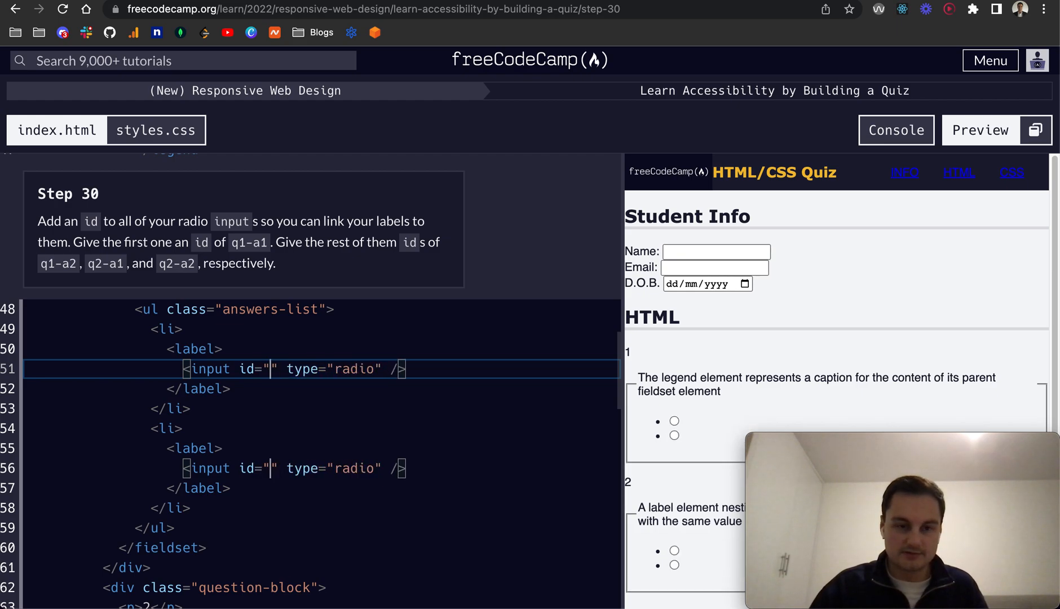
type("q1-a")
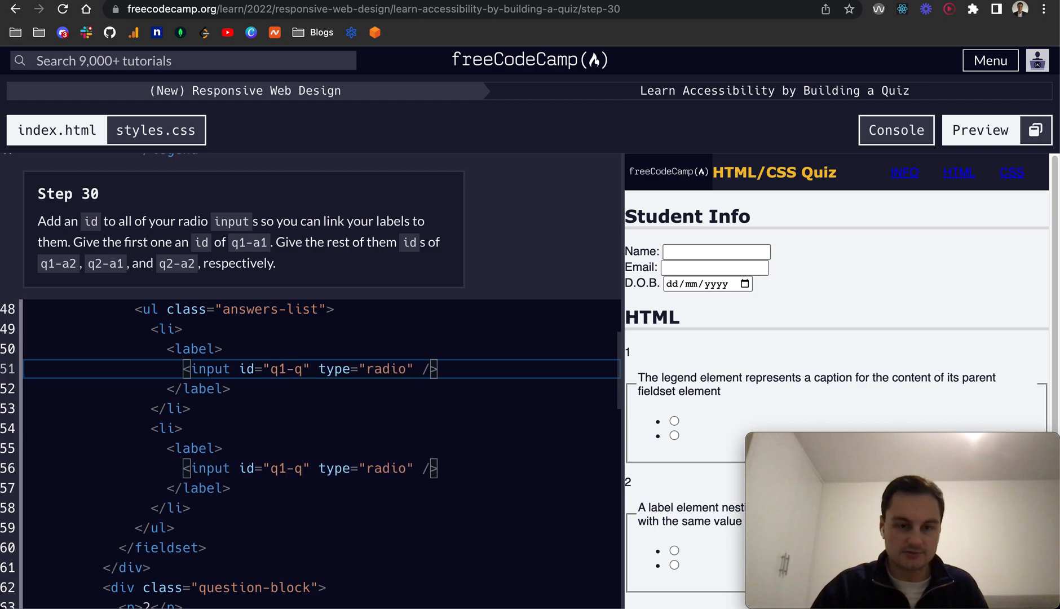
type("1")
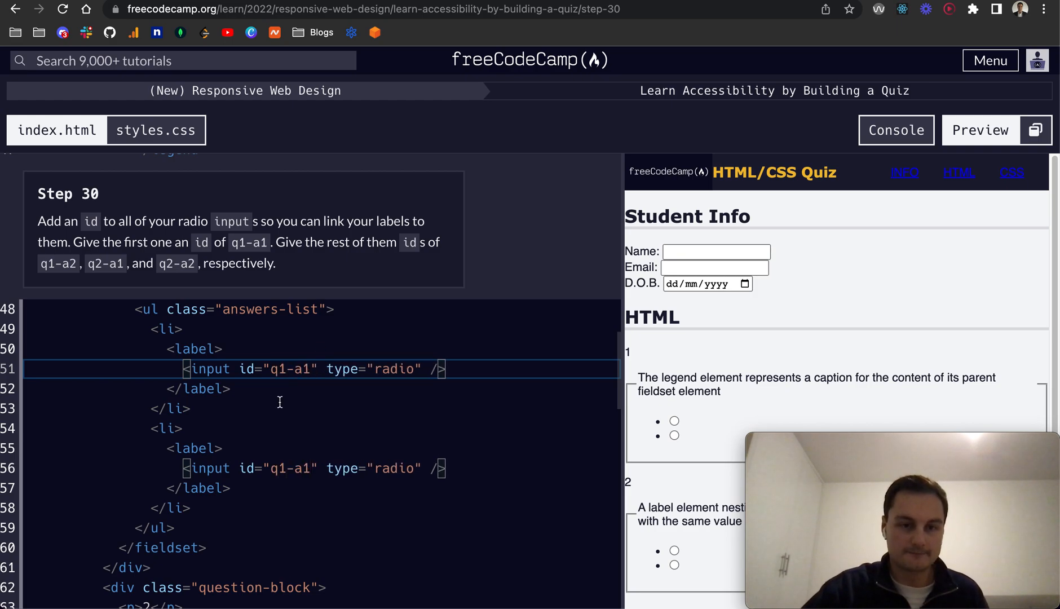
left_click(282, 406)
left_click(308, 460)
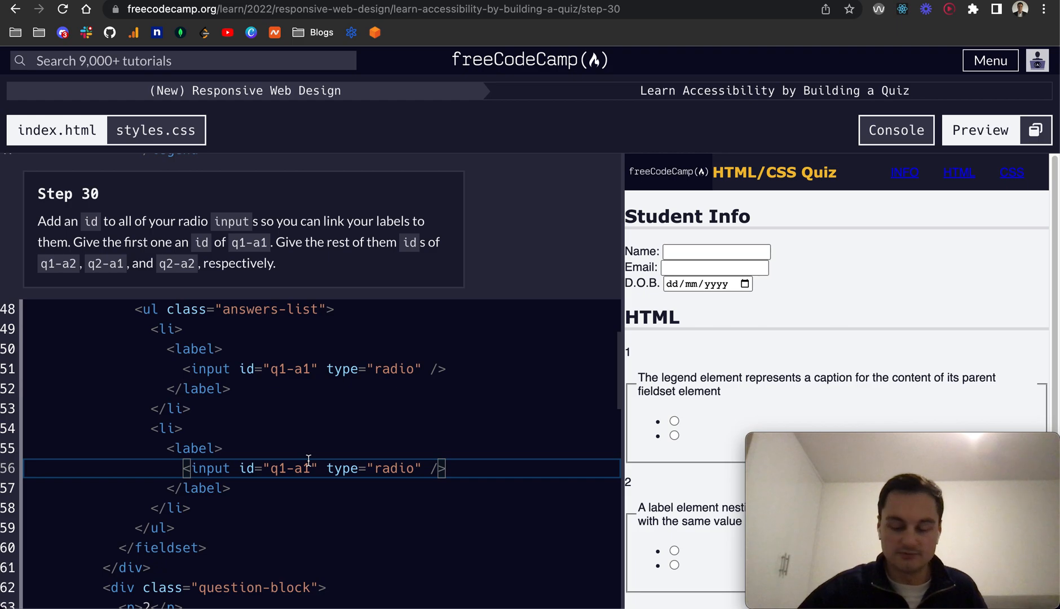
key("BackSpace")
type("2")
scroll(289, 450, "down", 1)
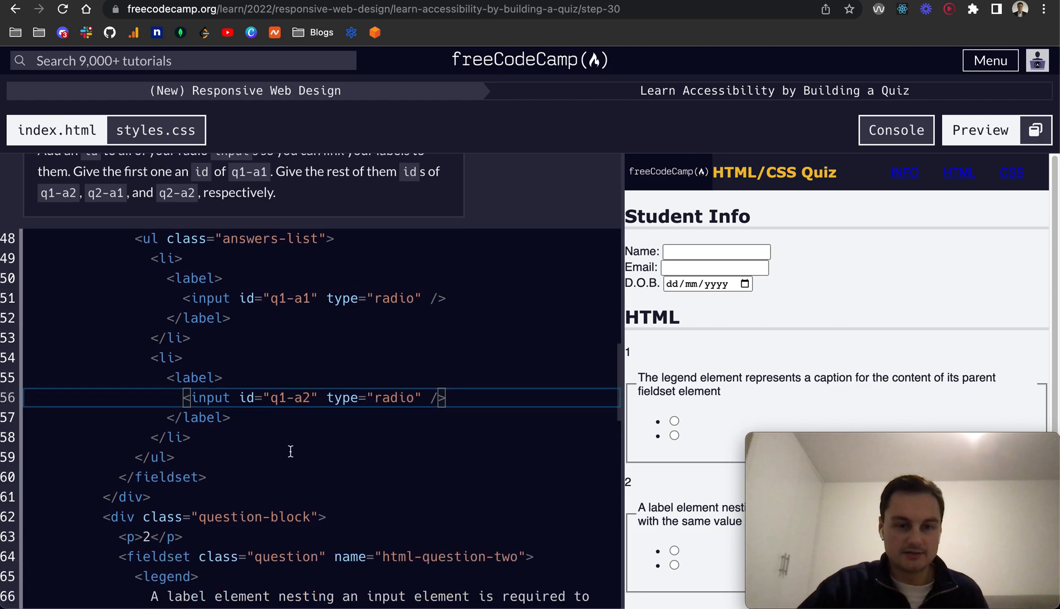
scroll(288, 450, "down", 1)
scroll(290, 452, "down", 3)
- Fix question 2's radio ids to q2-a1 and q2-a2 and run the step's tests
left_click(279, 440)
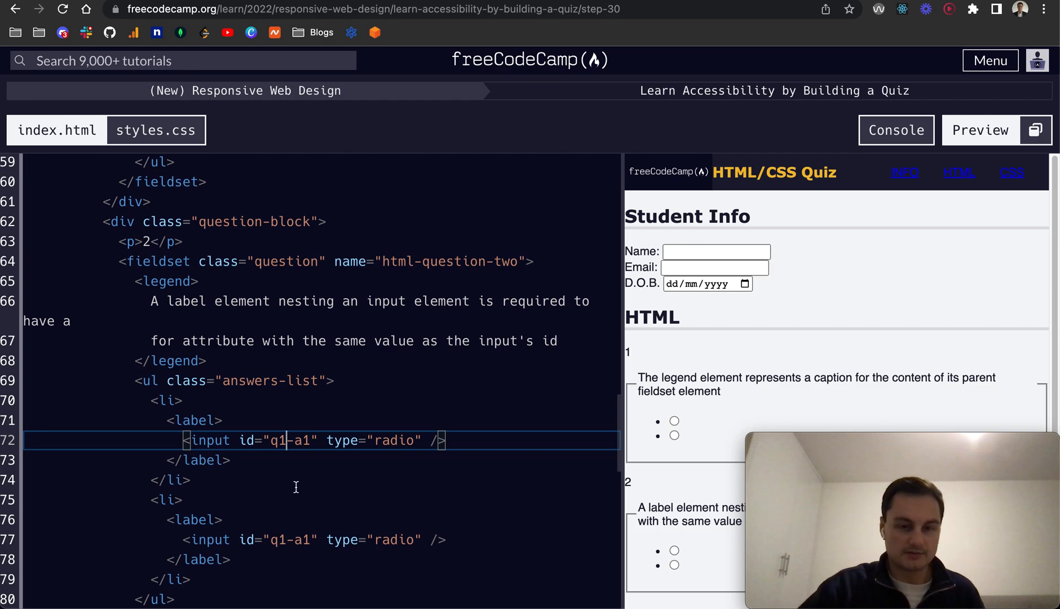
type("z")
key("Down")
key("Down")
key("Down")
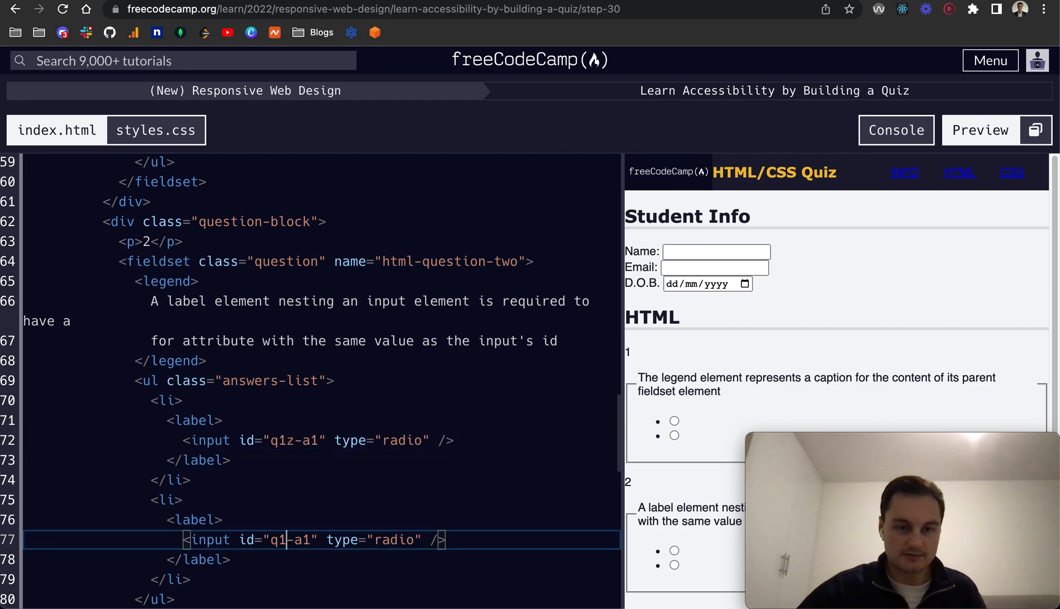
key("BackSpace")
type("2")
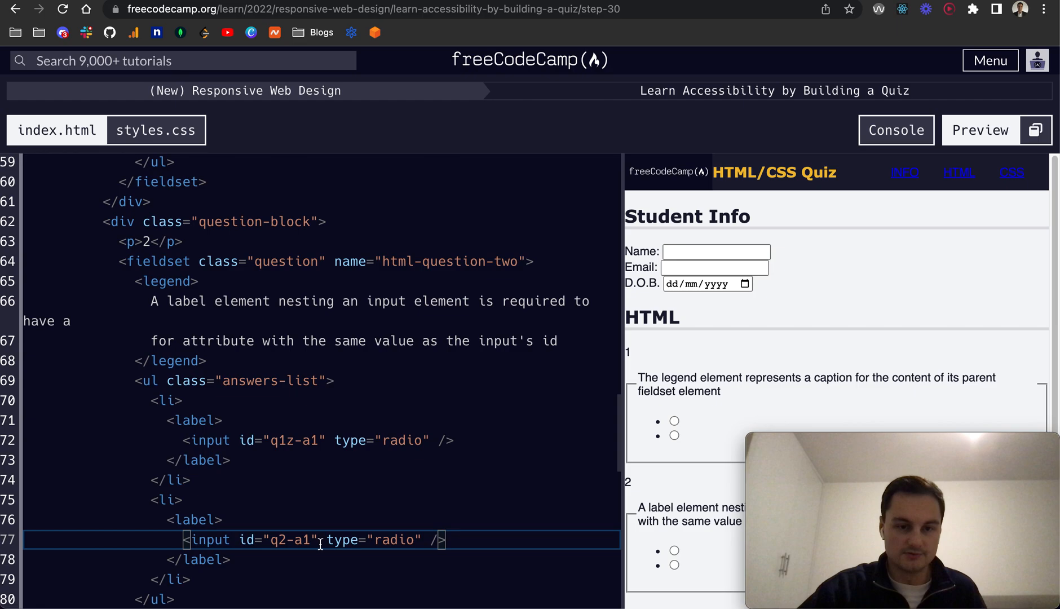
left_click(313, 540)
type("2")
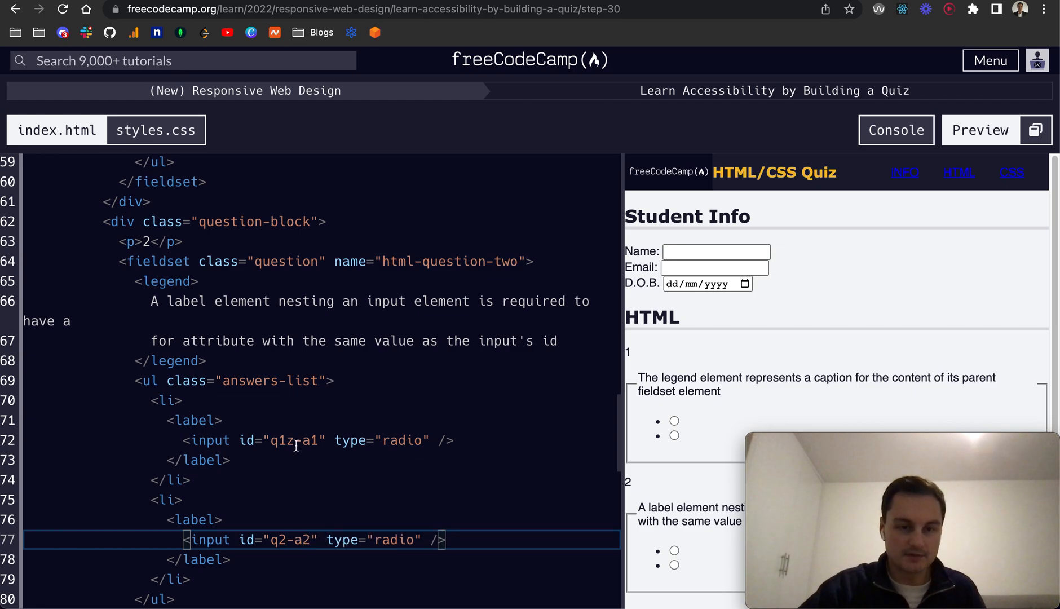
left_click(293, 440)
key("BackSpace")
type("2")
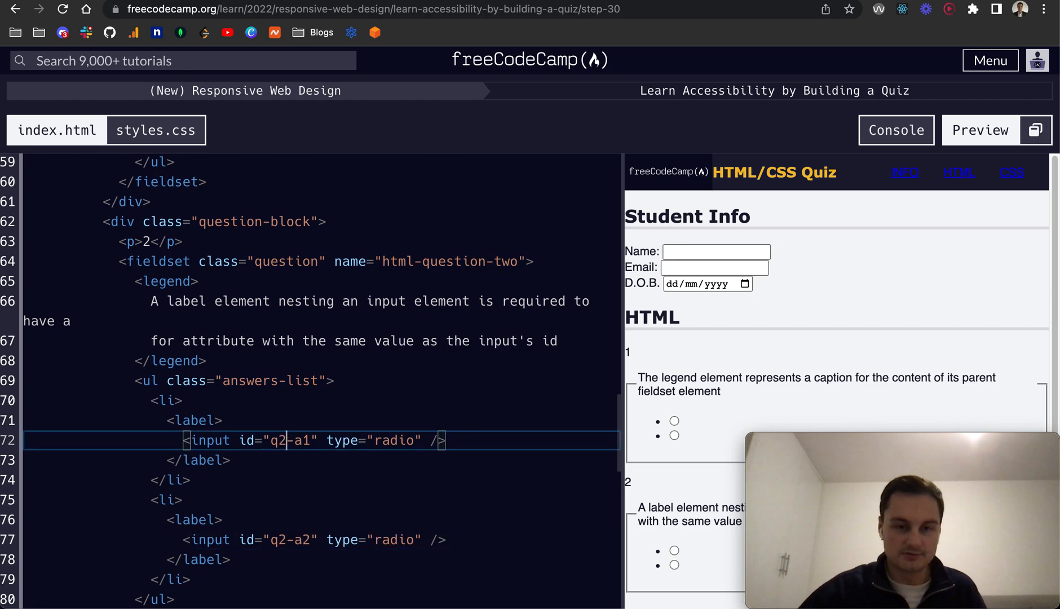
left_click(340, 392)
scroll(332, 397, "down", 5)
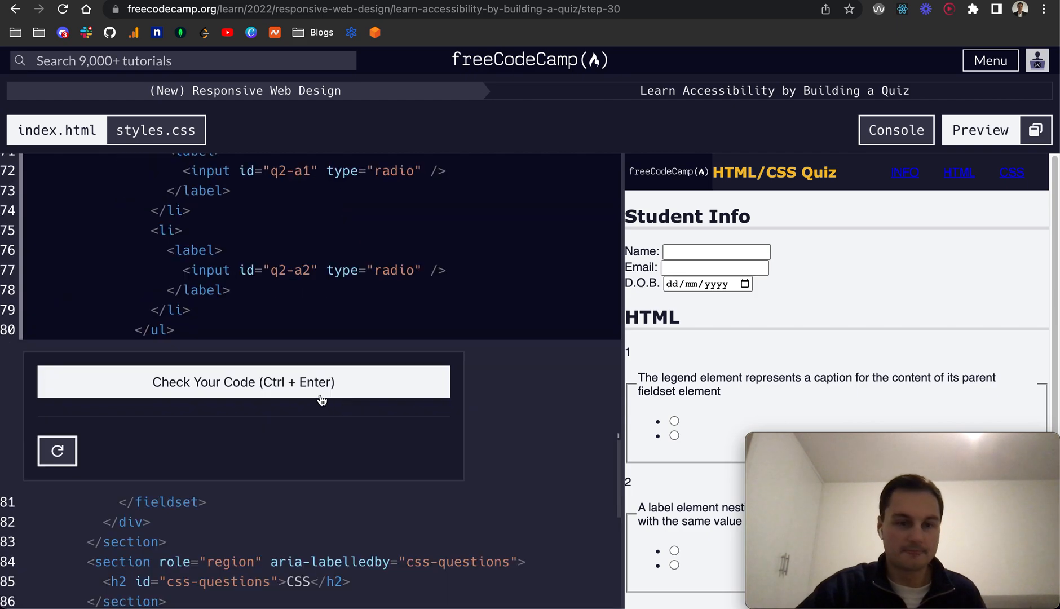
left_click(222, 398)
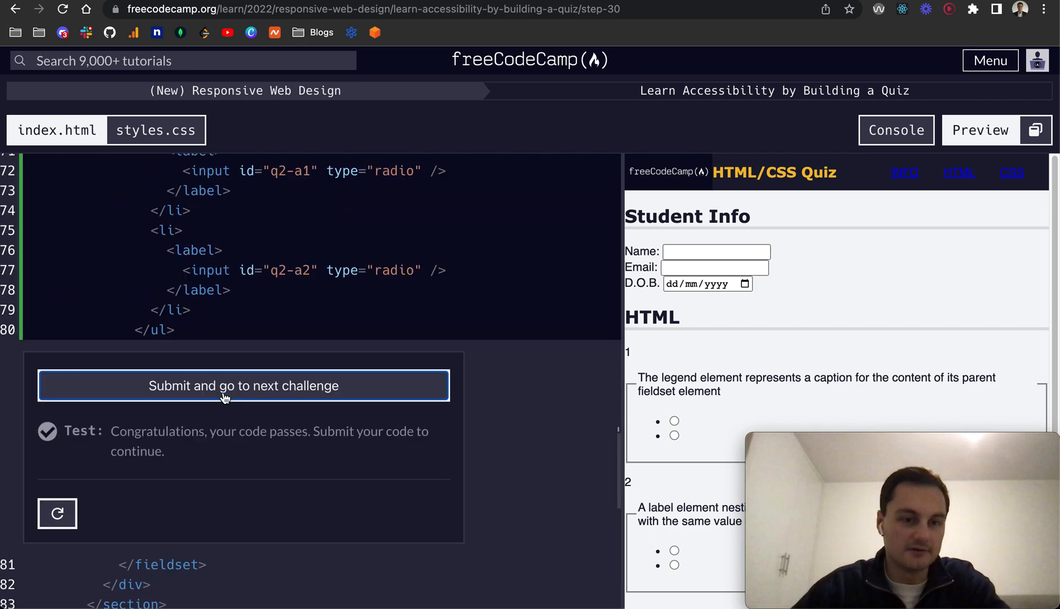
- Advance to Step 31 and add for attributes to the four label tags with multi-cursor
left_click(247, 396)
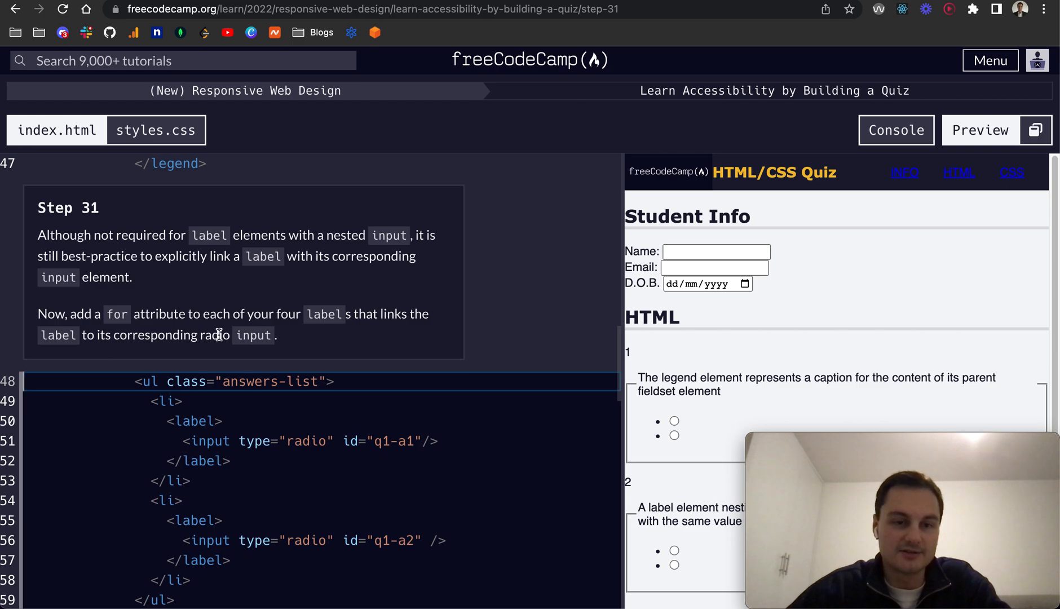
left_click(216, 422)
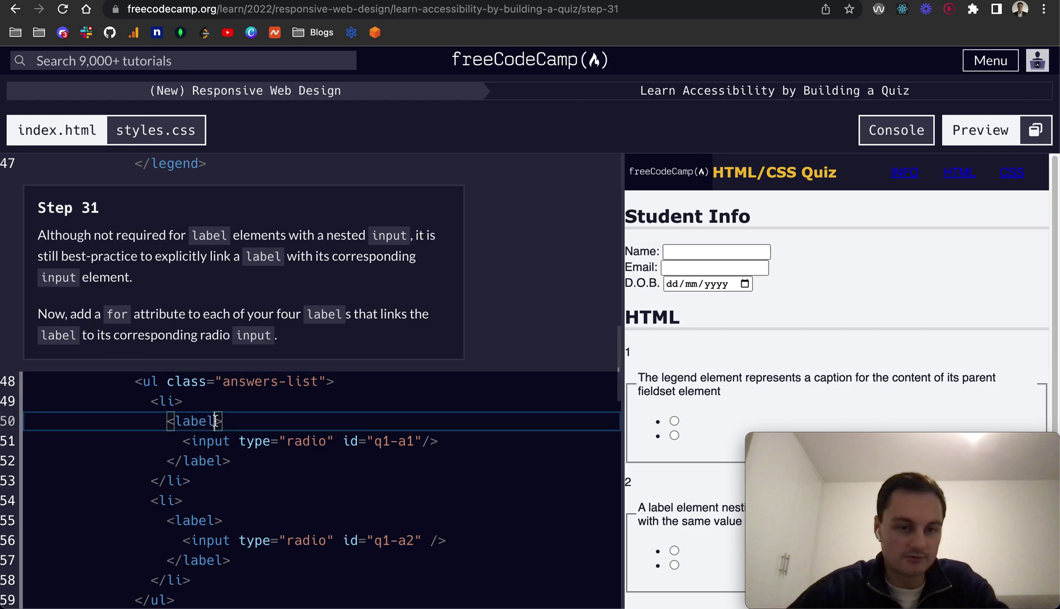
left_click(215, 521)
scroll(230, 528, "down", 3)
scroll(224, 525, "down", 2)
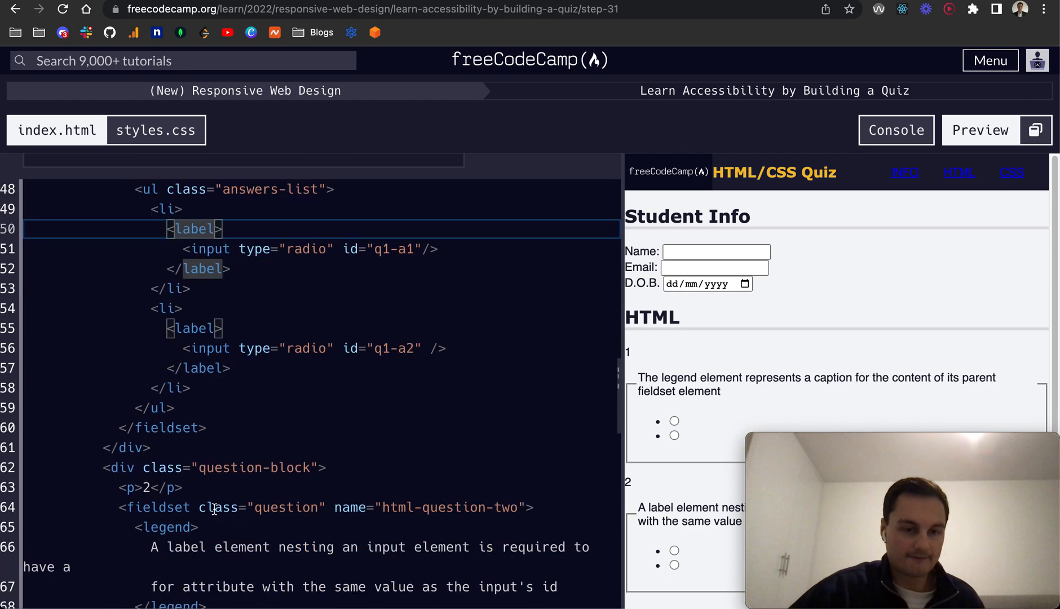
scroll(219, 517, "down", 2)
scroll(213, 509, "down", 3)
left_click(216, 422)
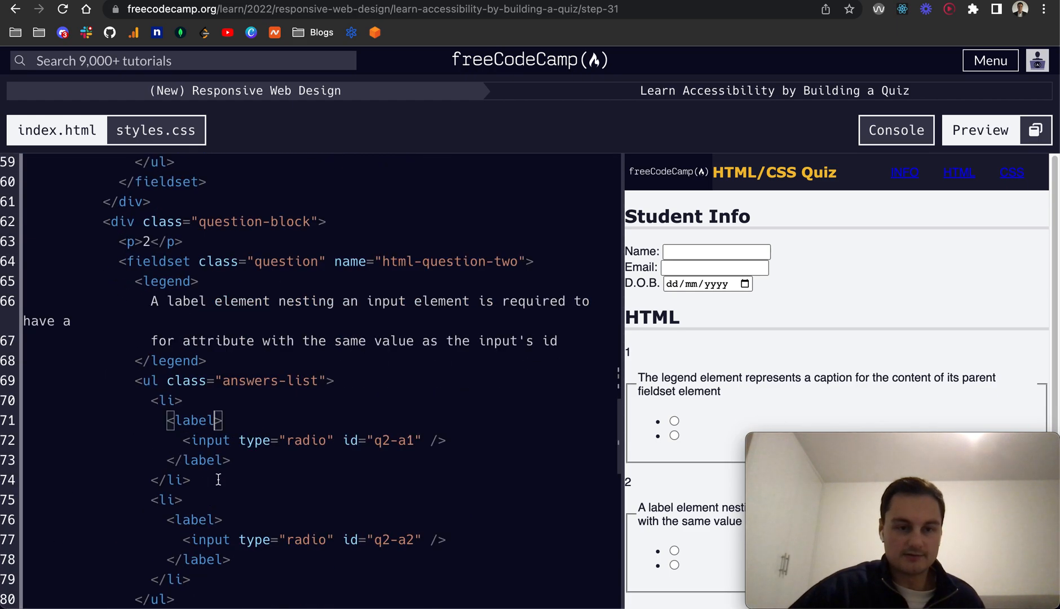
left_click(215, 520, "alt")
type("for=")
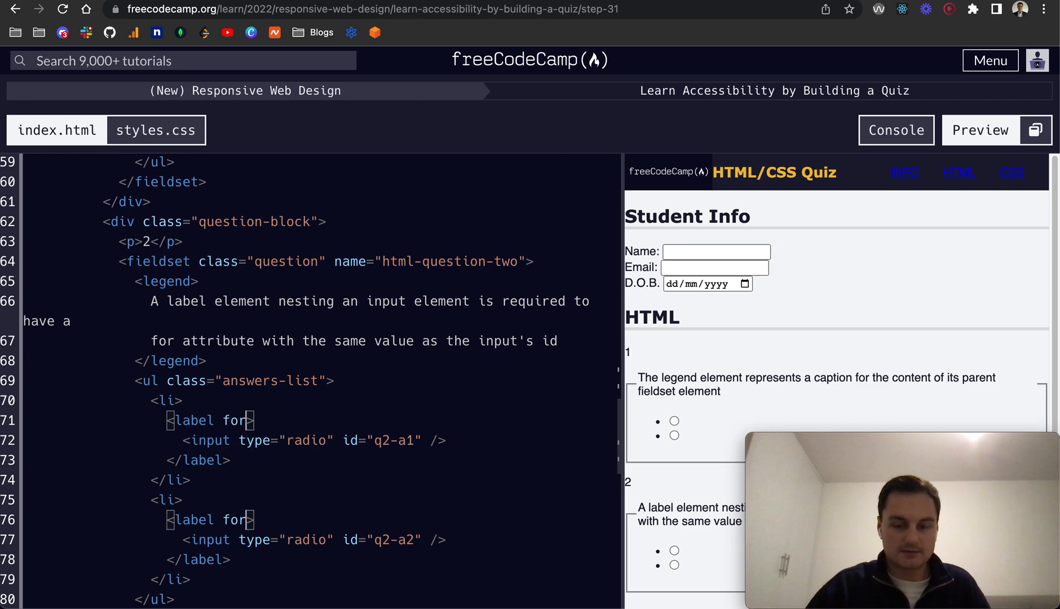
type("\"")
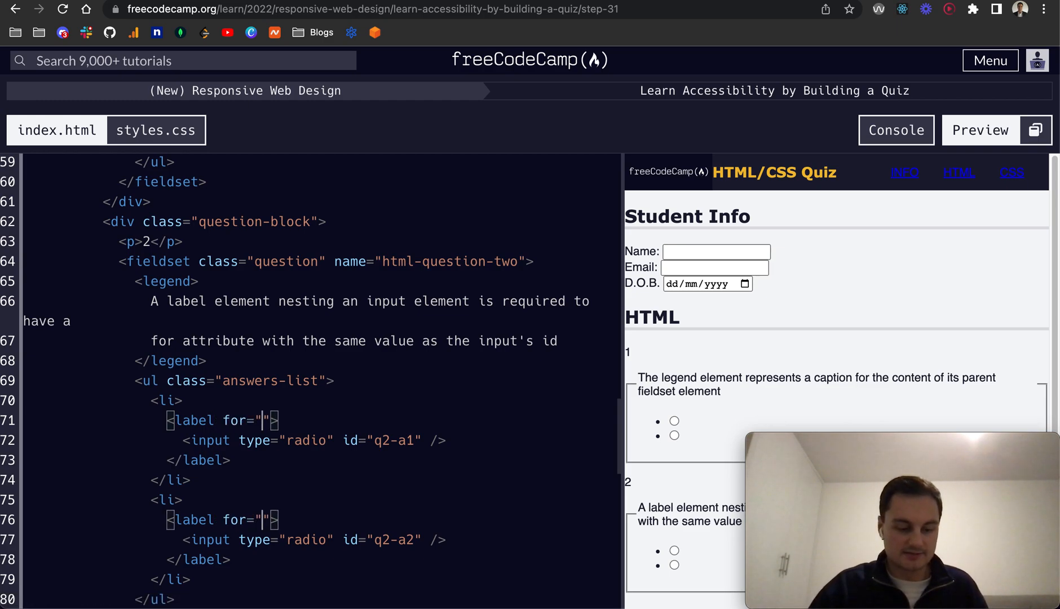
type("q")
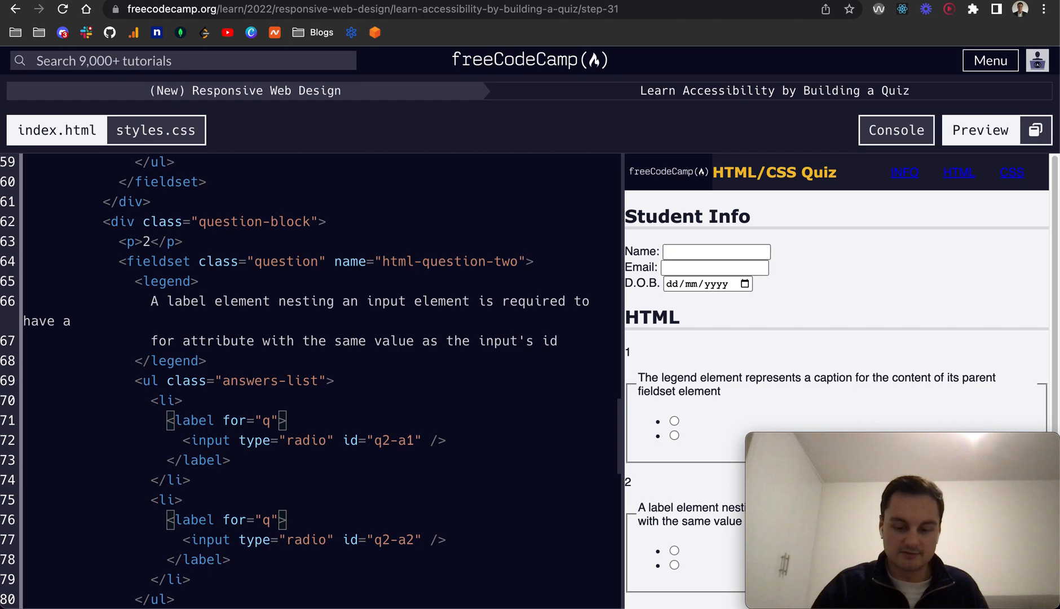
type("1-a1")
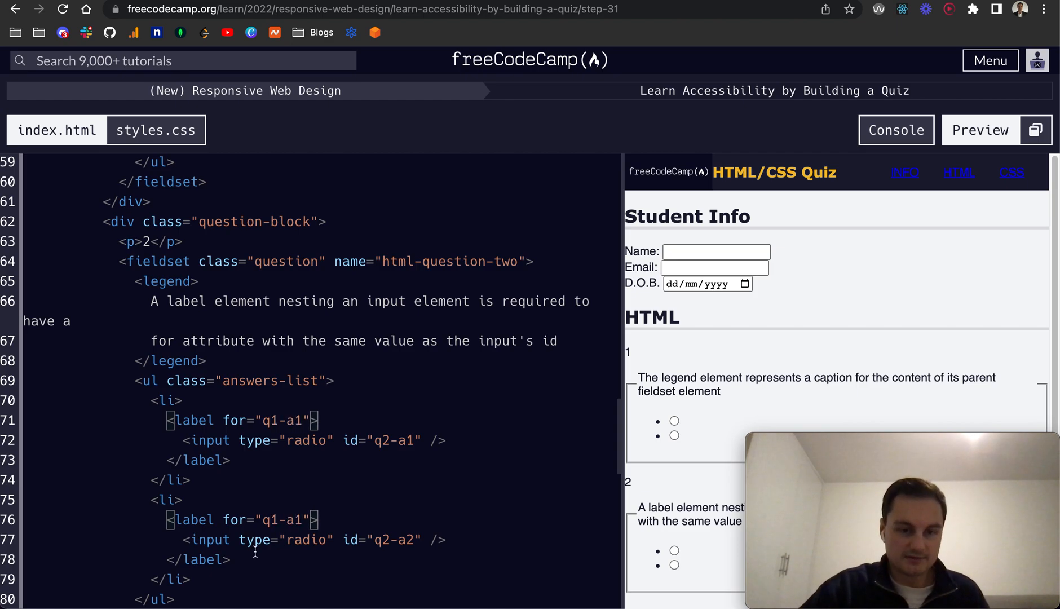
- Correct the for values to q1-a2, q2-a1 and q2-a2 and check the code
left_click(279, 521)
key("BackSpace")
type("2")
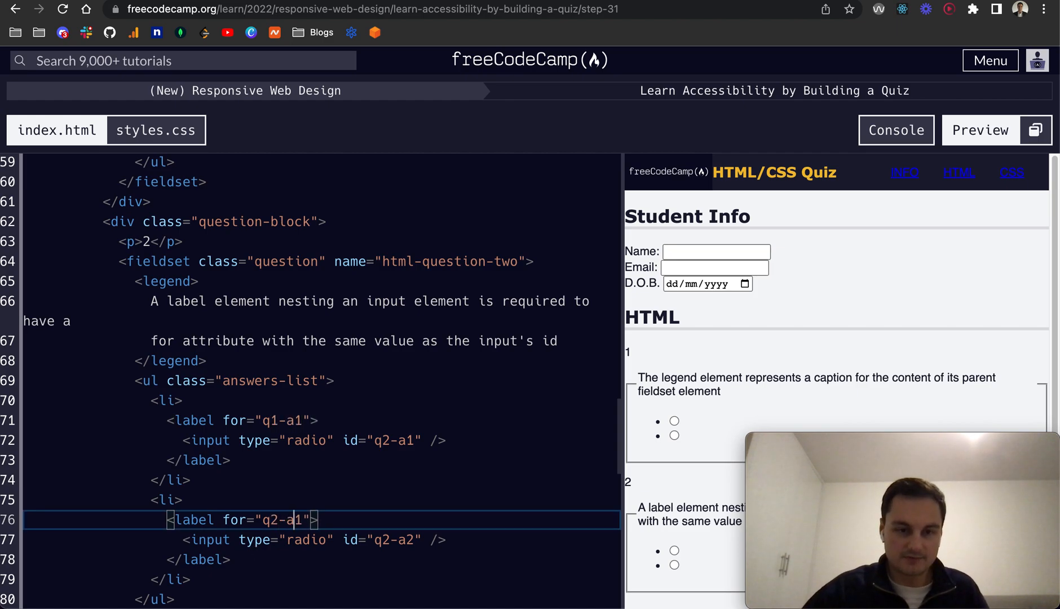
key("BackSpace")
type("22")
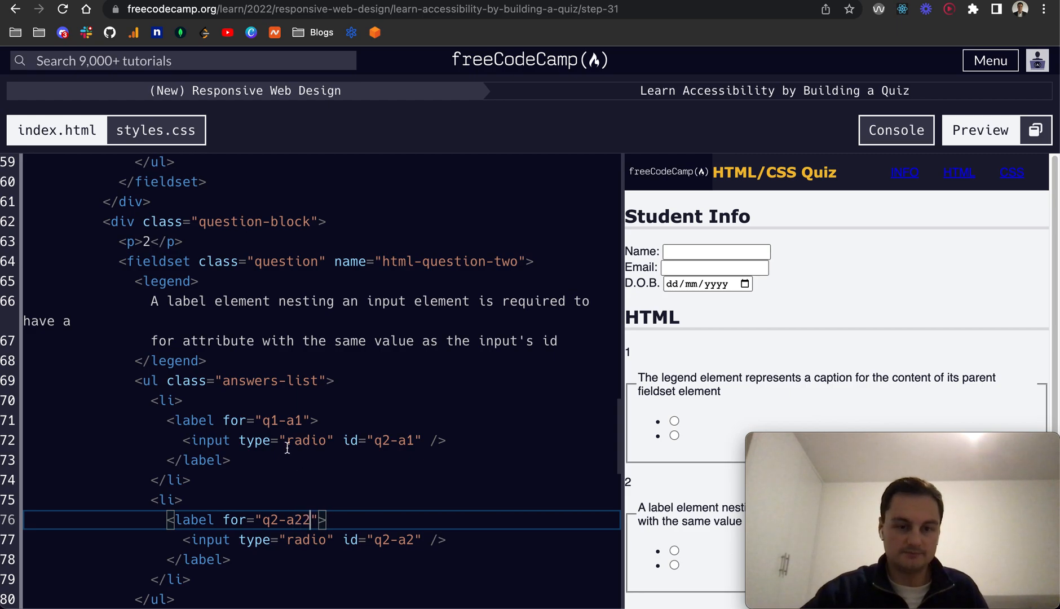
key("BackSpace")
left_click(276, 421)
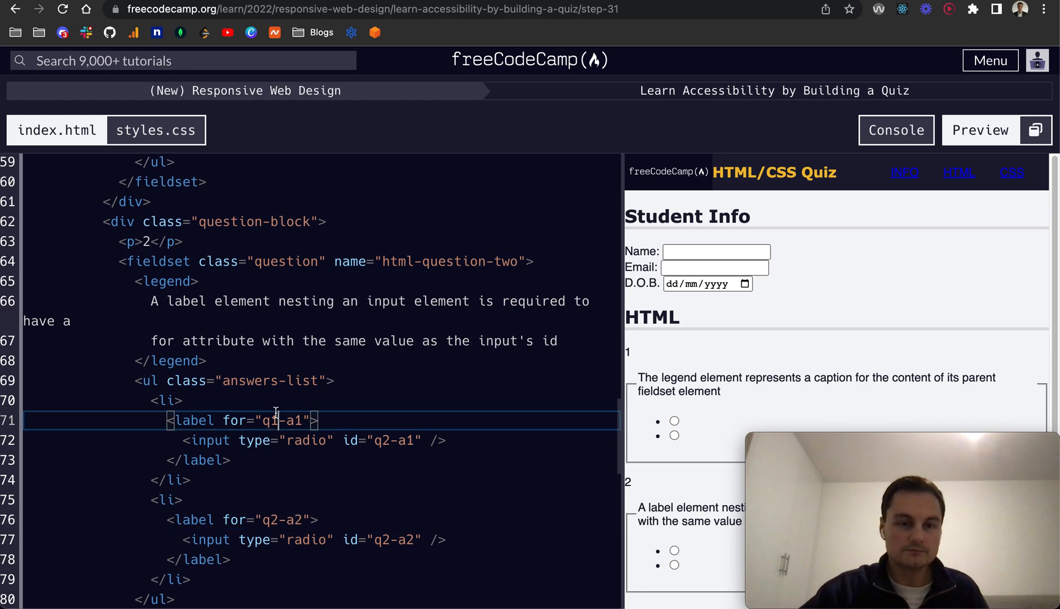
type("2")
scroll(275, 411, "up", 2)
scroll(267, 416, "up", 3)
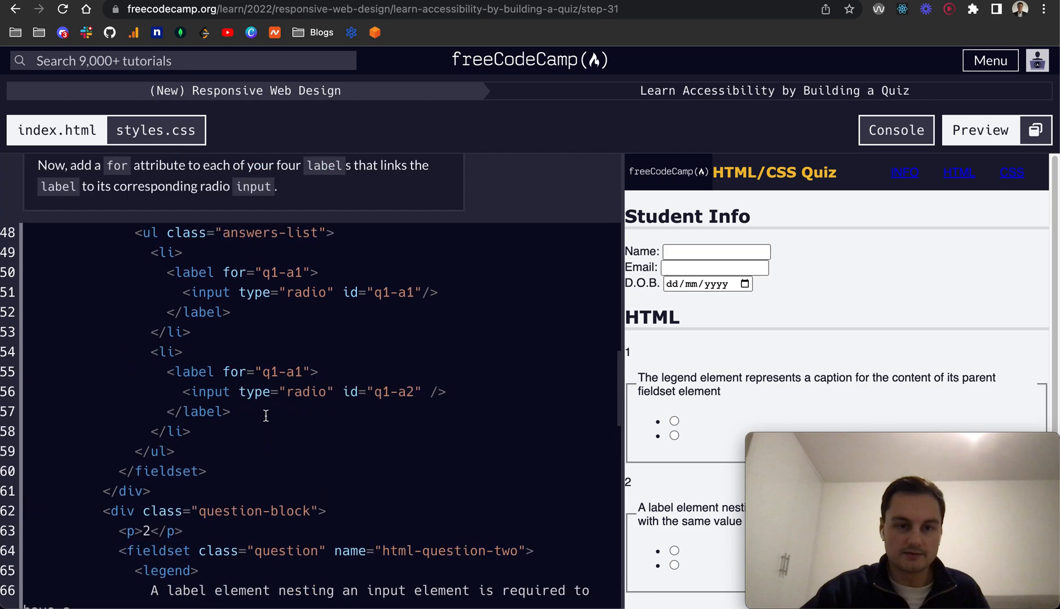
left_click(300, 394)
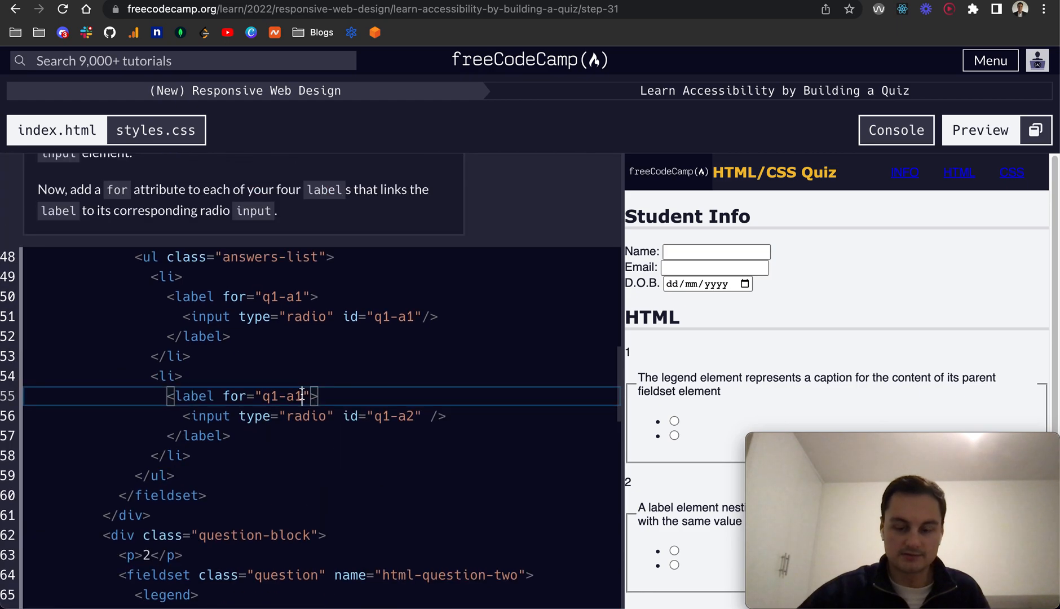
key("BackSpace")
type("2")
scroll(297, 335, "up", 2)
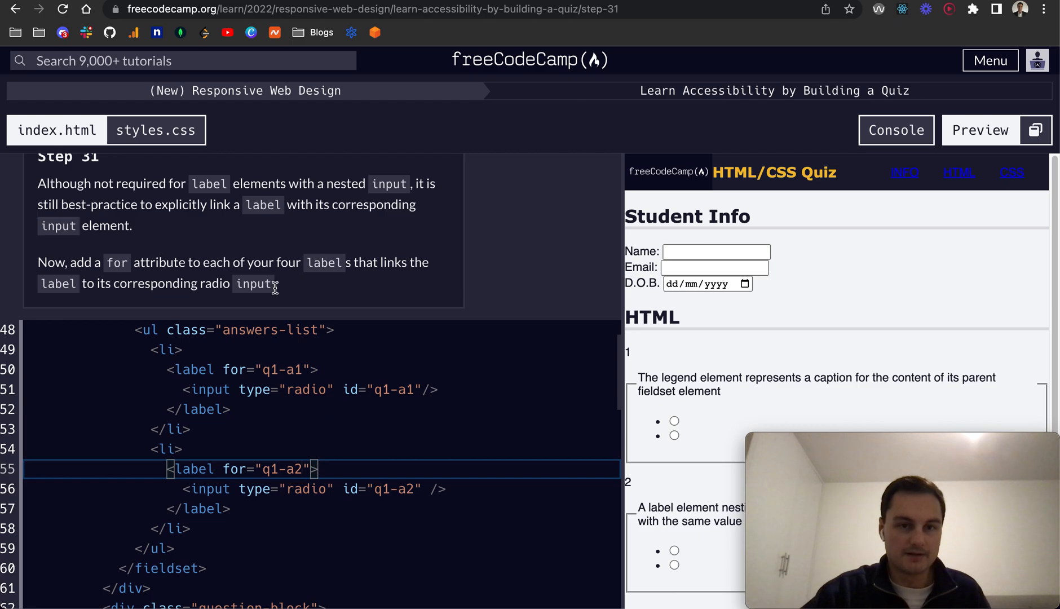
scroll(265, 331, "down", 2)
scroll(227, 394, "down", 12)
left_click(225, 395)
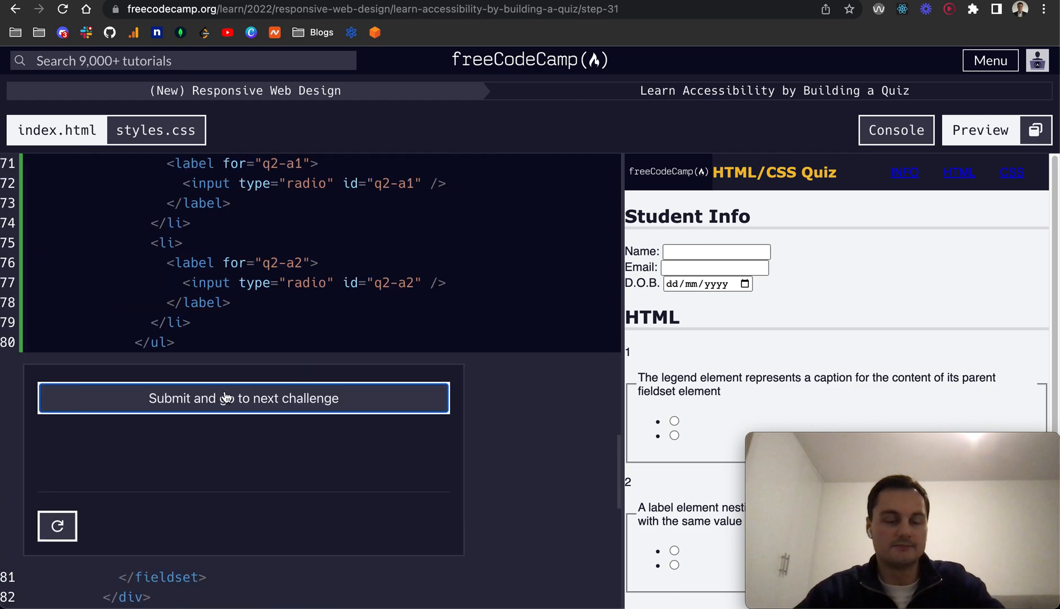
- Advance to Step 32 and add True and False label text on new lines in question 1
left_click(239, 400)
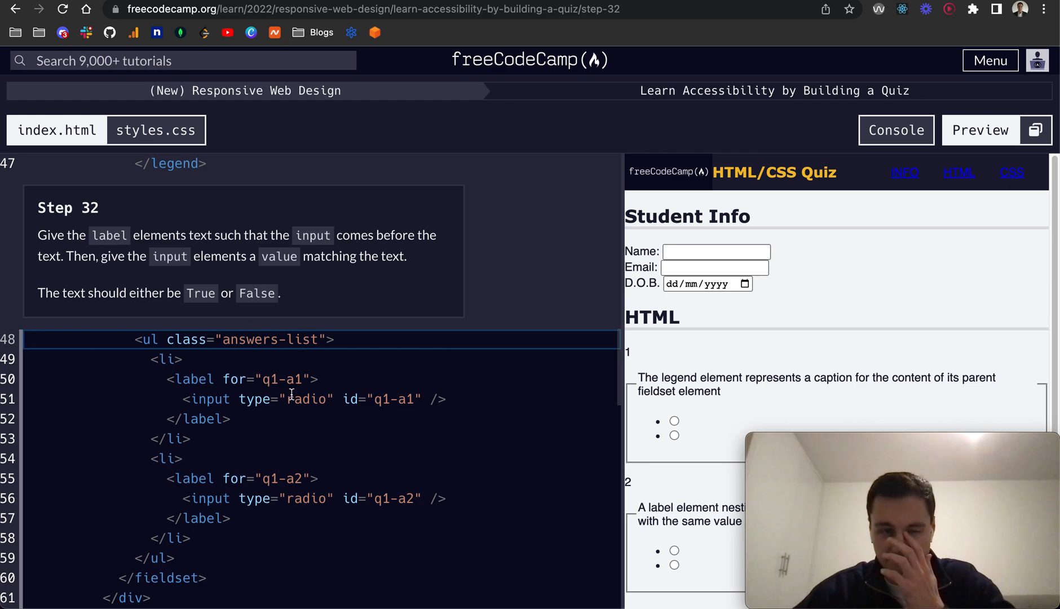
left_click(363, 382)
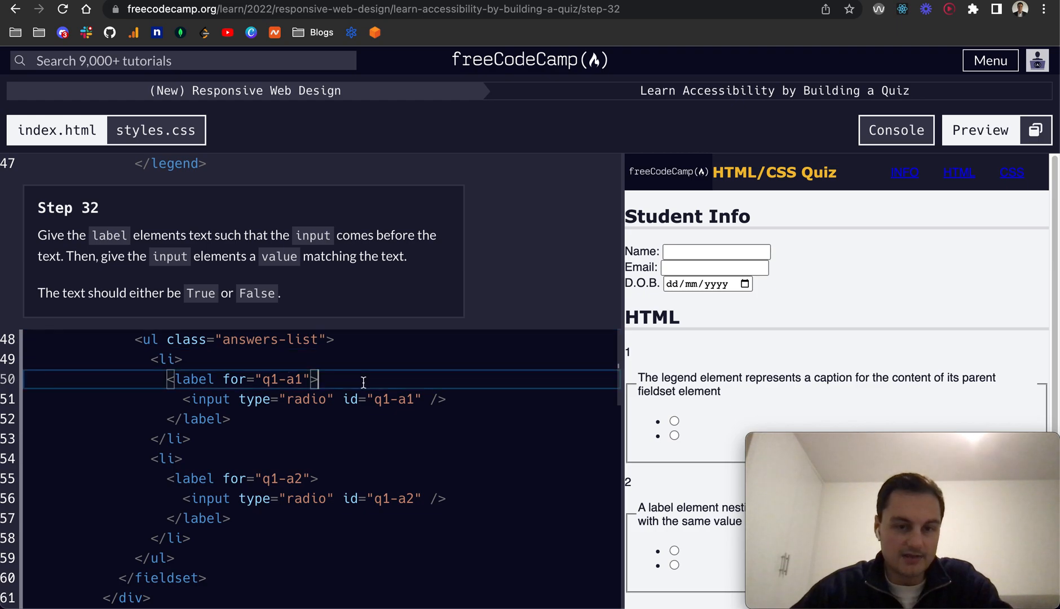
key("Return")
type("T")
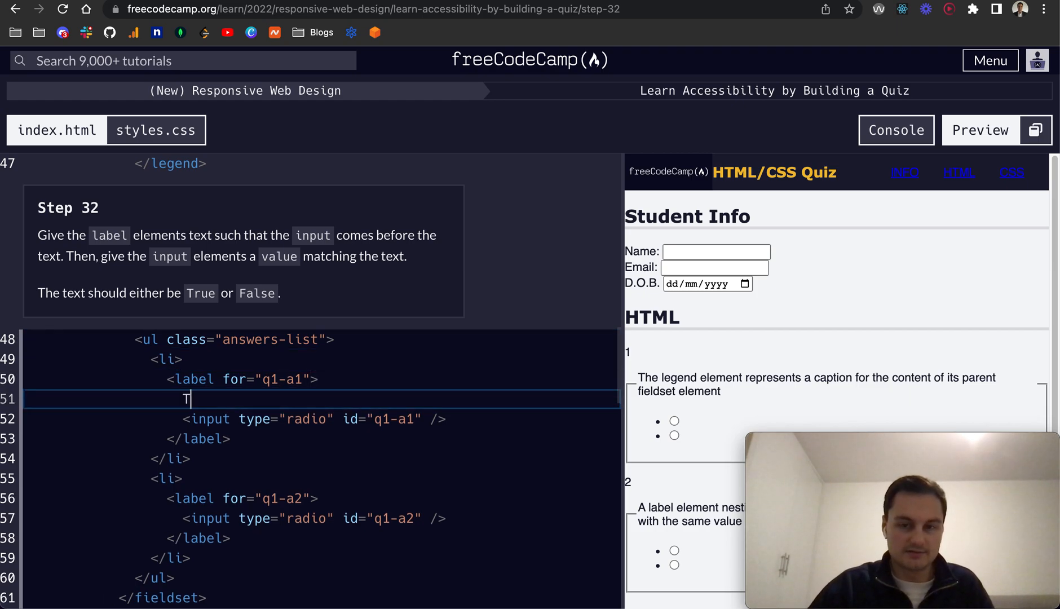
type("rue")
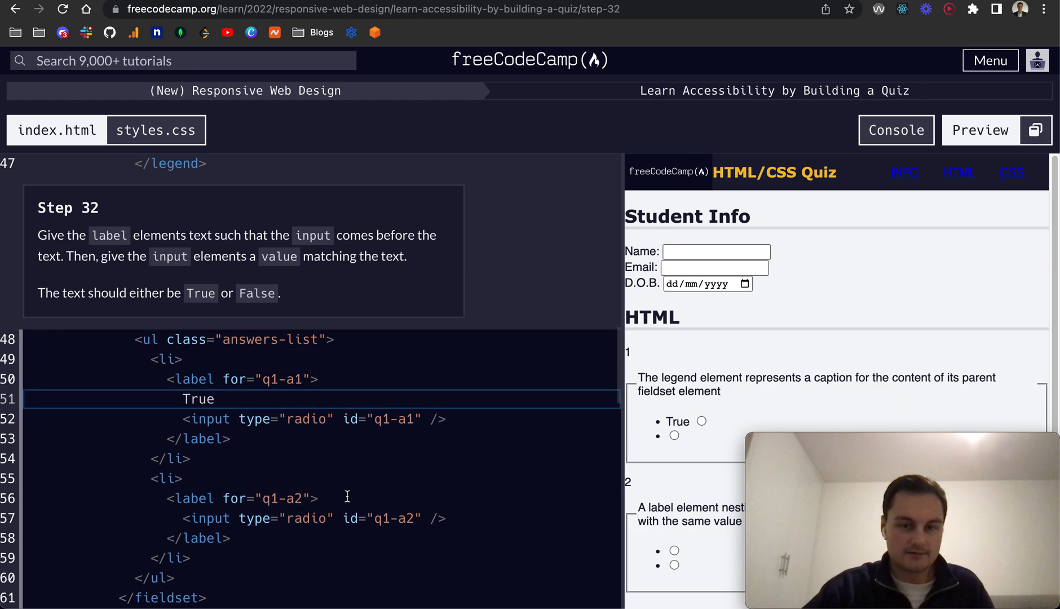
left_click(345, 496)
key("Return")
type("False")
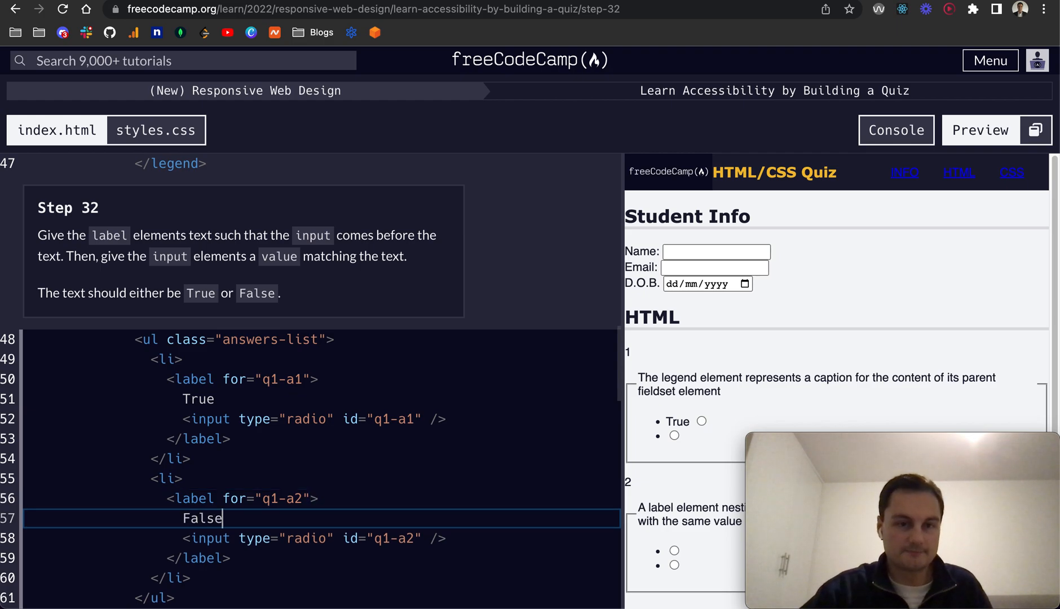
scroll(318, 446, "down", 1)
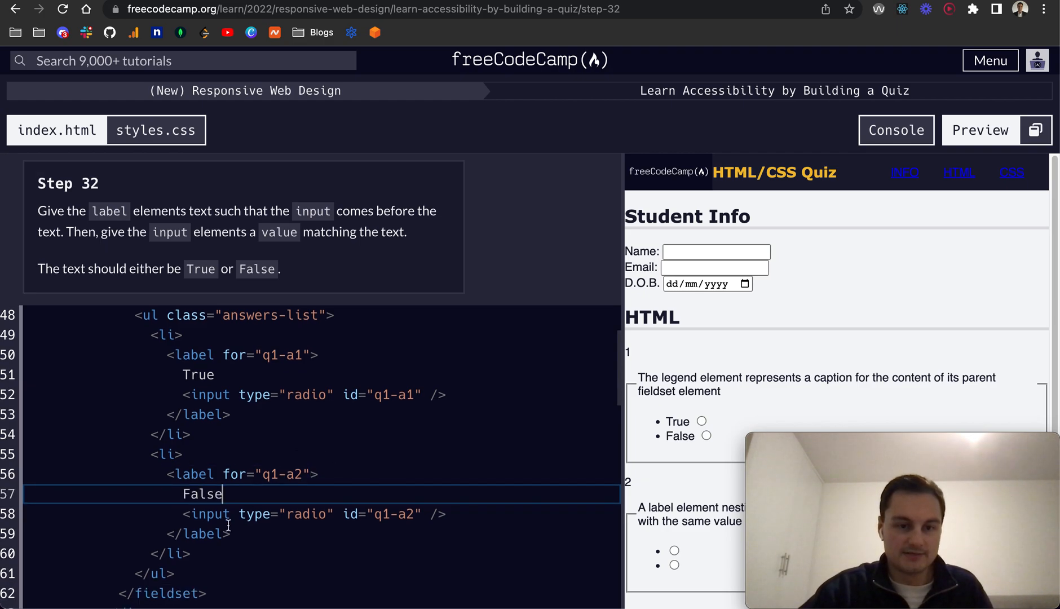
- Give question 1's radio inputs value="true" and value="false" and try them in the preview
left_click(425, 514)
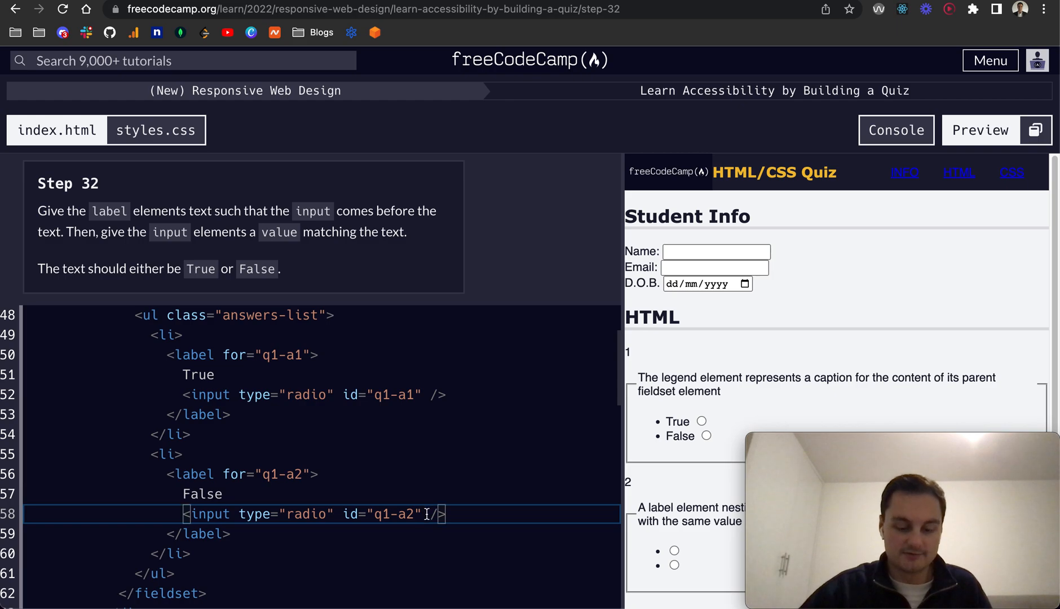
type("value=")
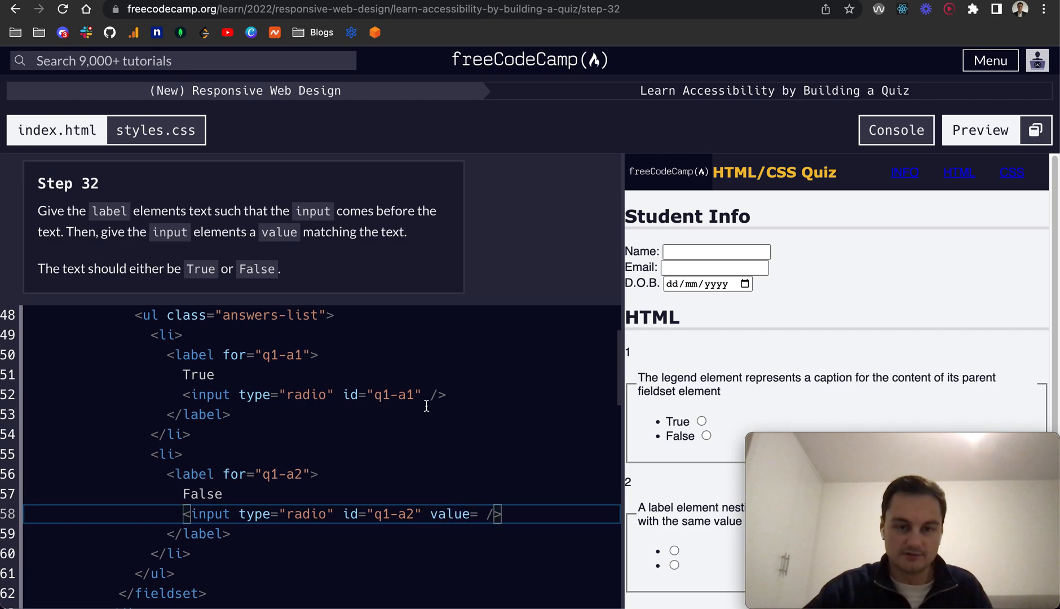
left_click(430, 395)
type("value")
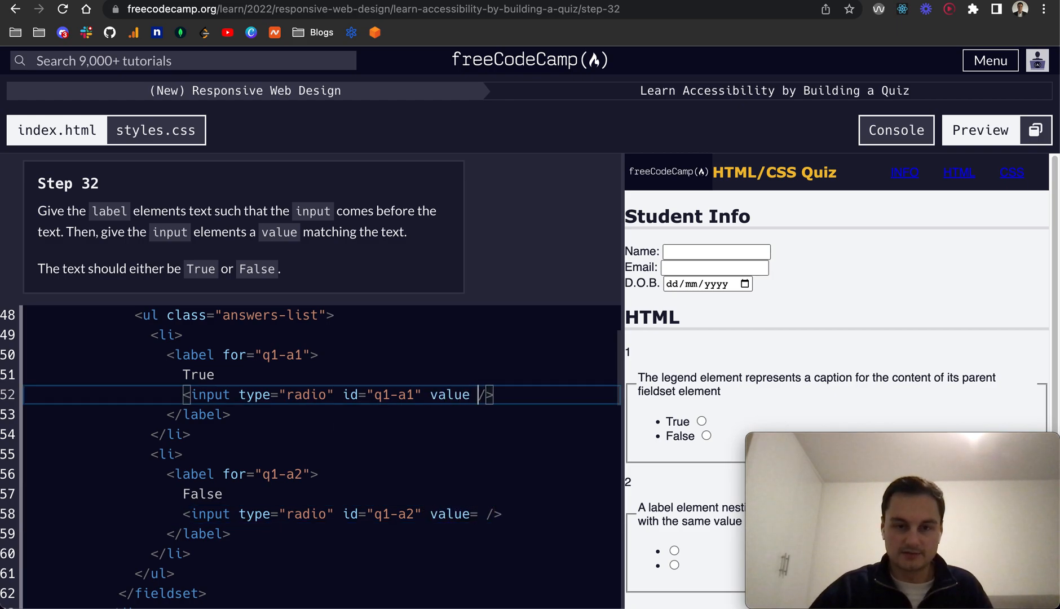
key("BackSpace")
type("=")
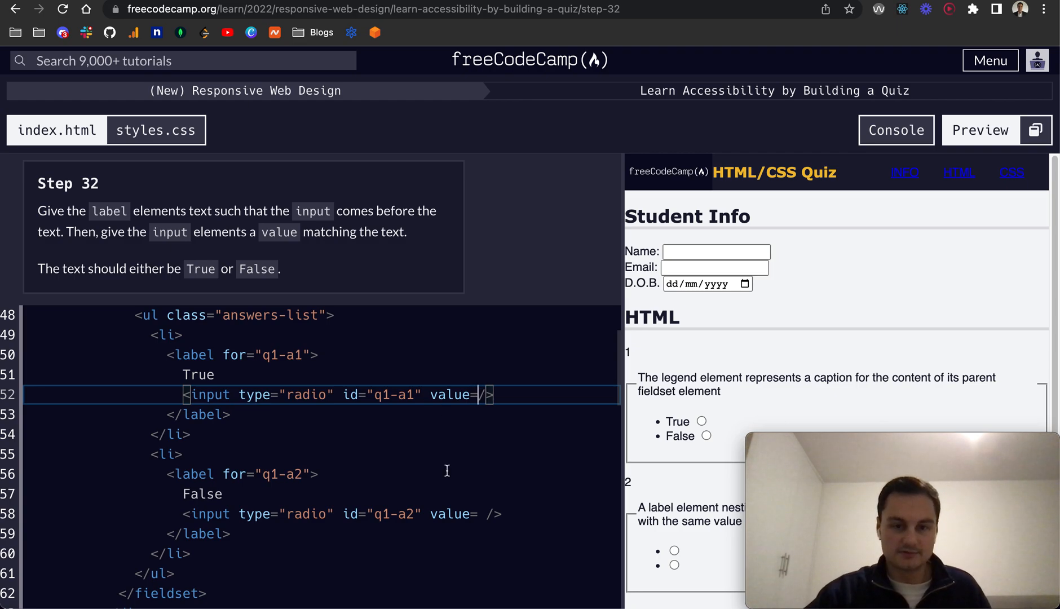
type("'")
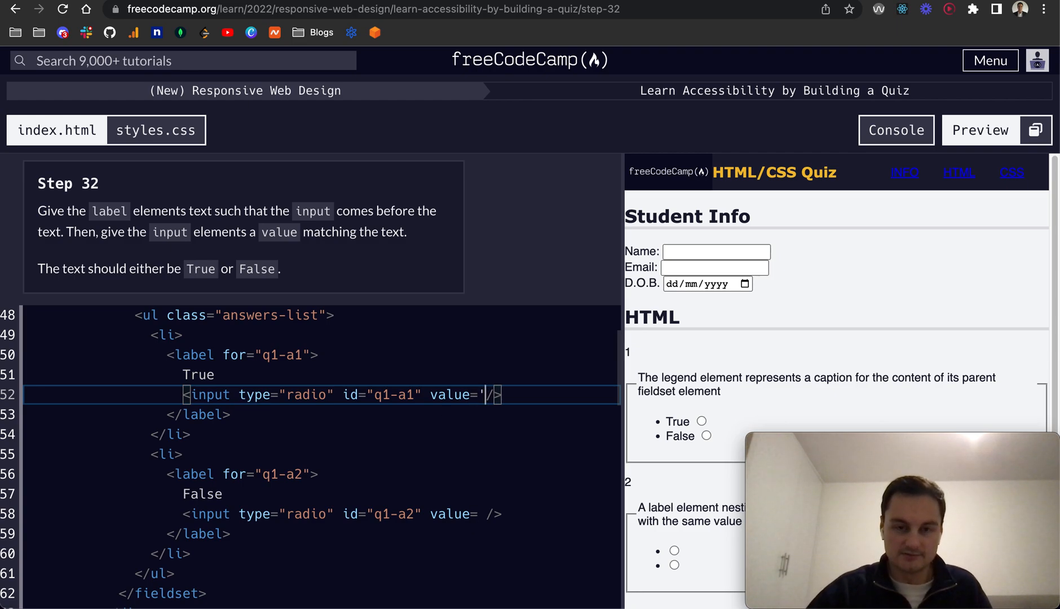
type("true")
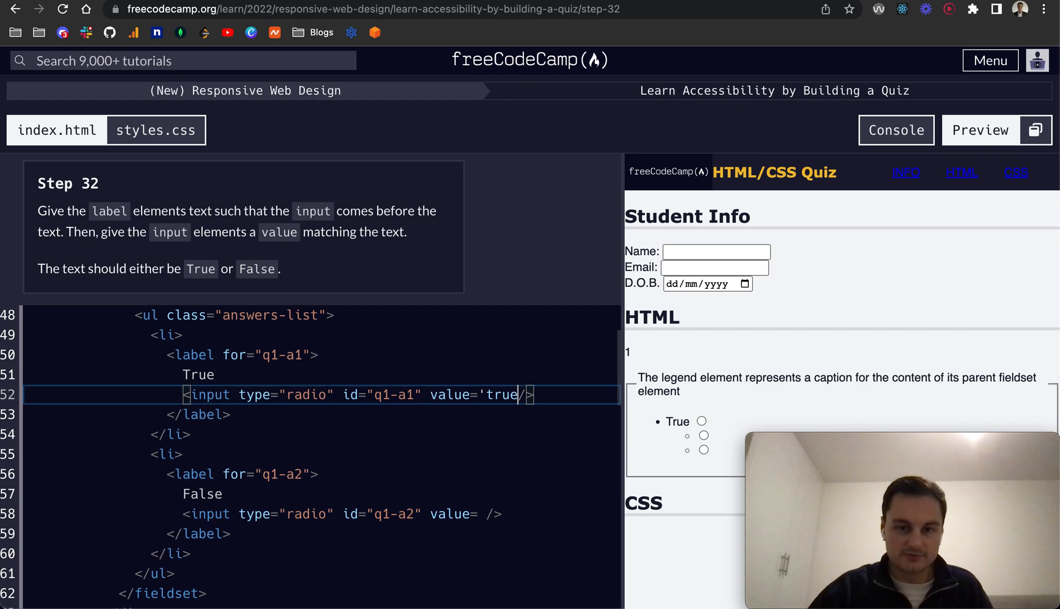
type("'")
left_click(478, 514)
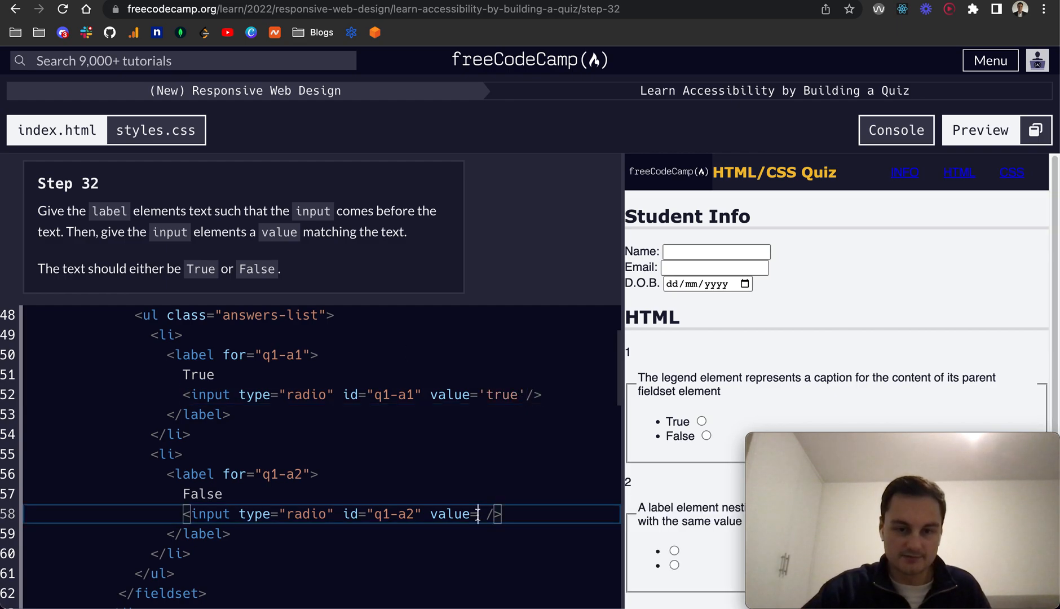
type("'fals")
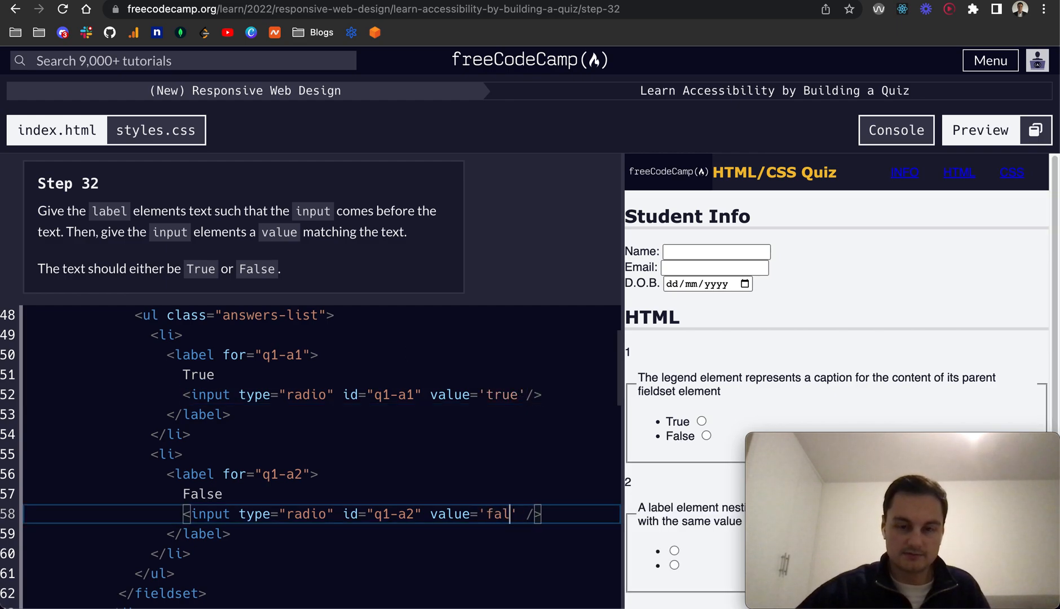
type("e")
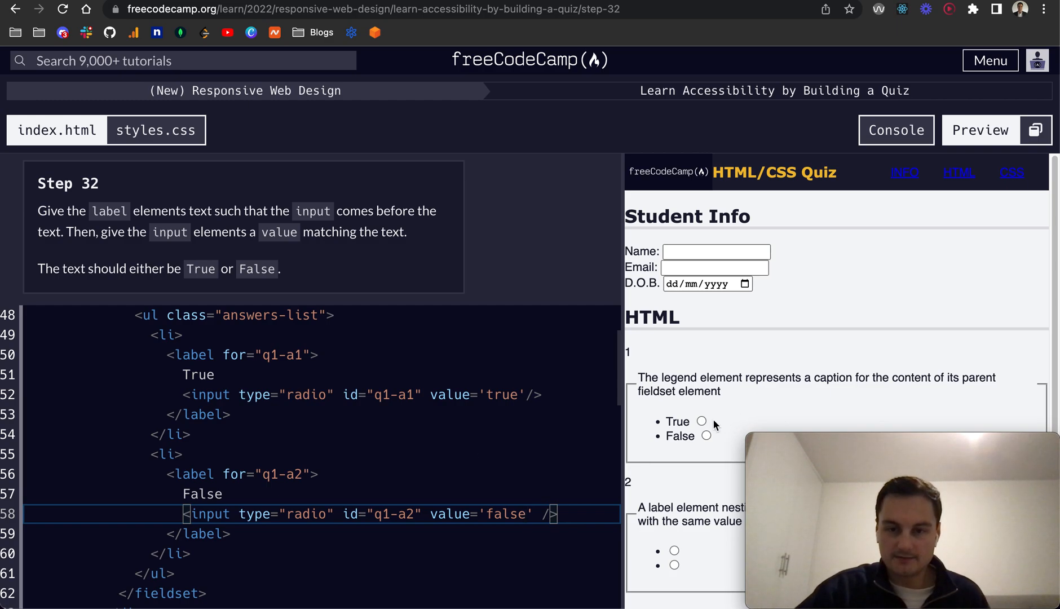
left_click(705, 436)
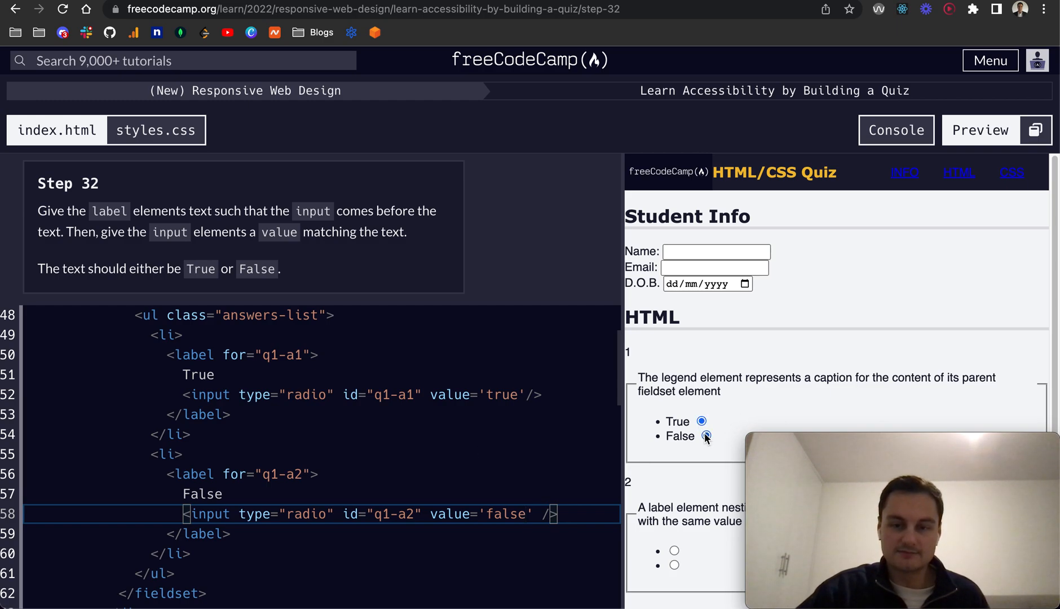
left_click(466, 441)
scroll(477, 451, "down", 3)
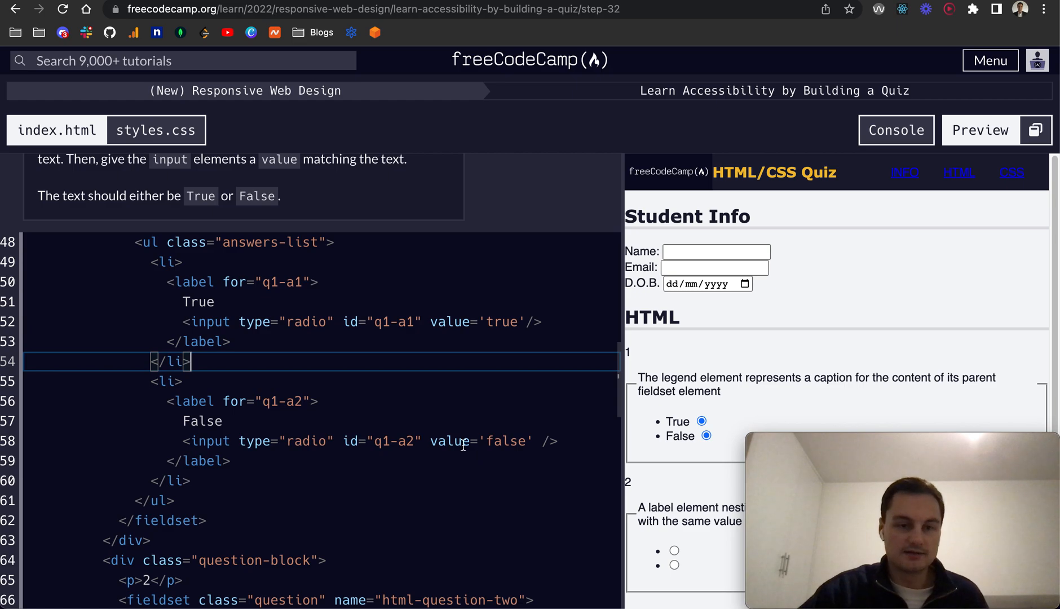
scroll(463, 445, "down", 1)
scroll(465, 443, "down", 10)
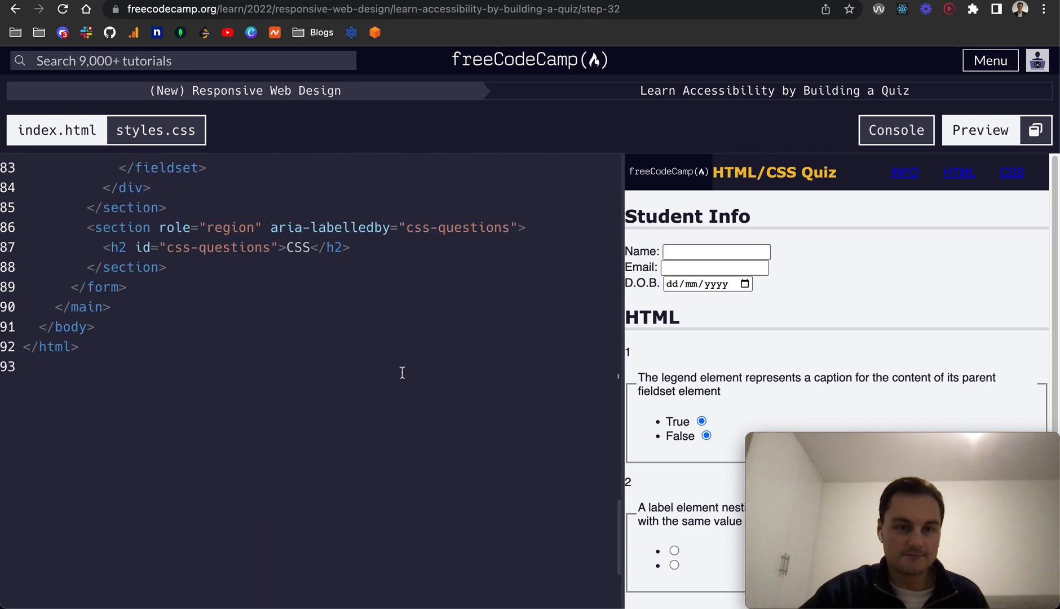
scroll(402, 372, "up", 3)
scroll(401, 373, "up", 10)
scroll(352, 391, "down", 1)
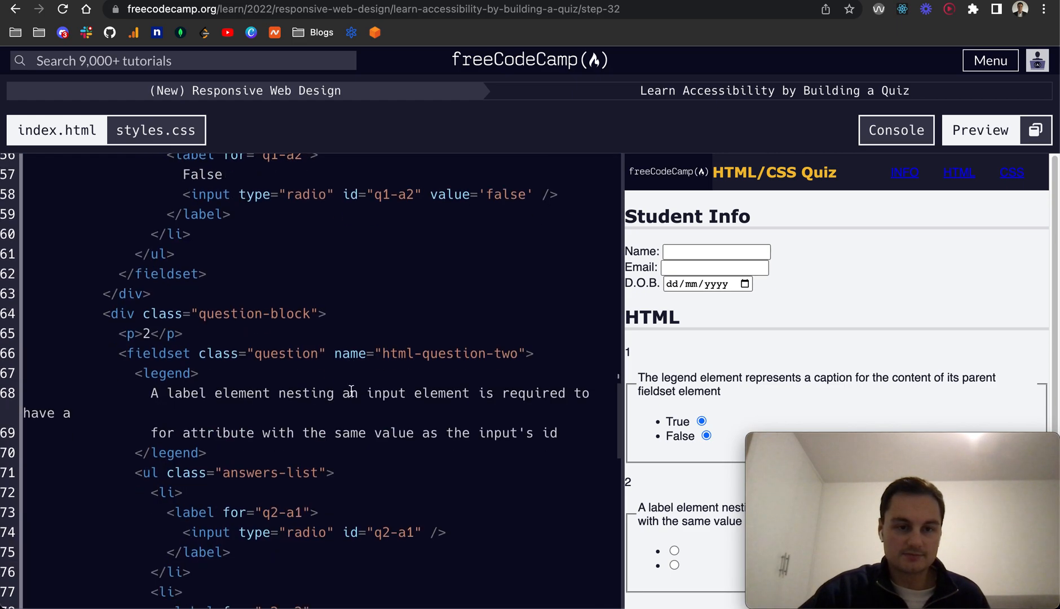
scroll(352, 391, "down", 3)
scroll(351, 390, "down", 2)
scroll(352, 390, "down", 2)
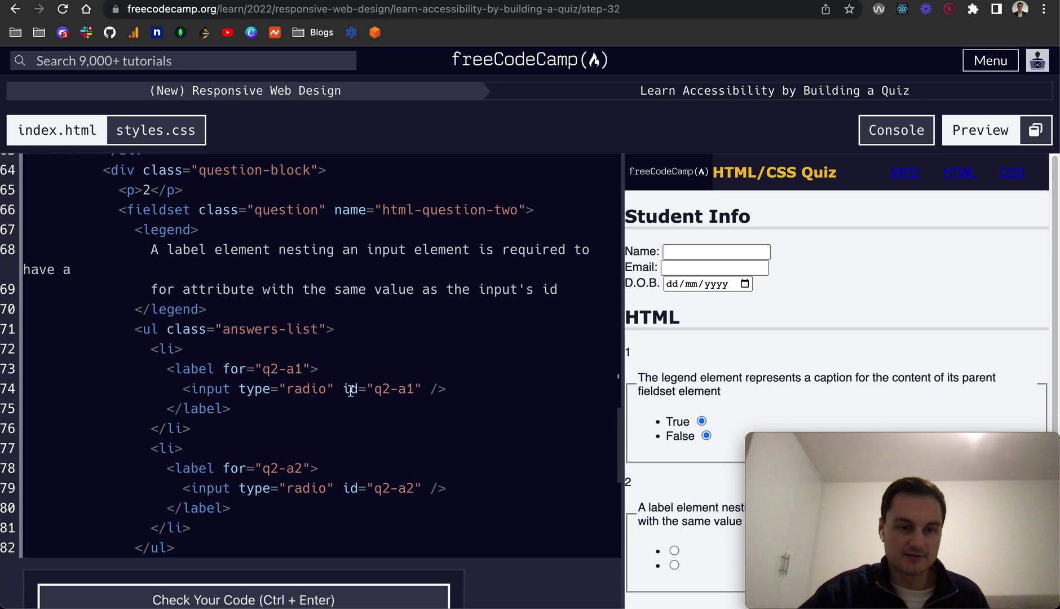
- Add True to both question 2 labels via multi-cursor and change the second to False
left_click(311, 368)
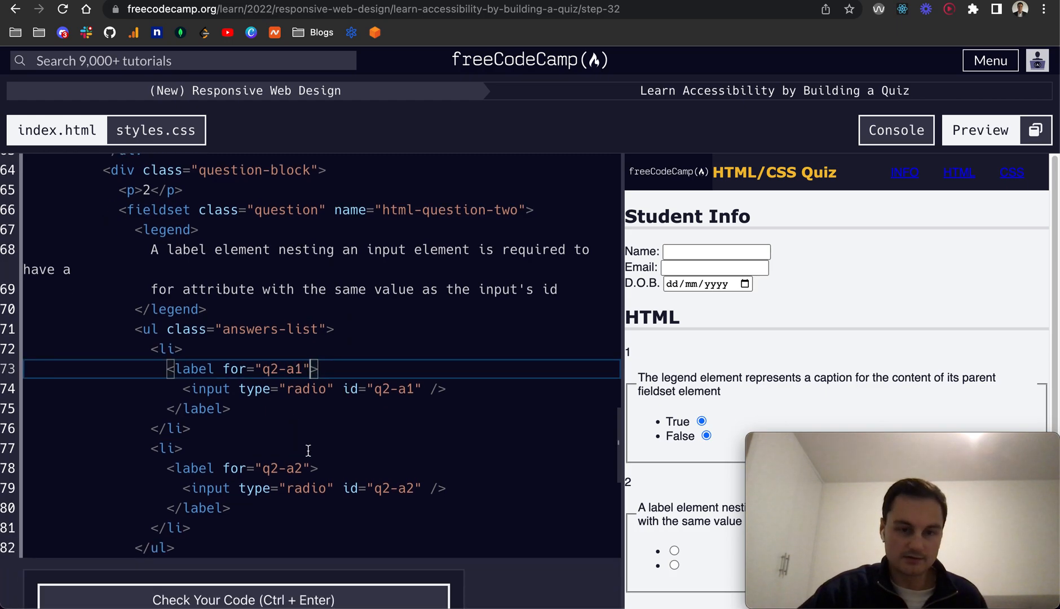
left_click(311, 469)
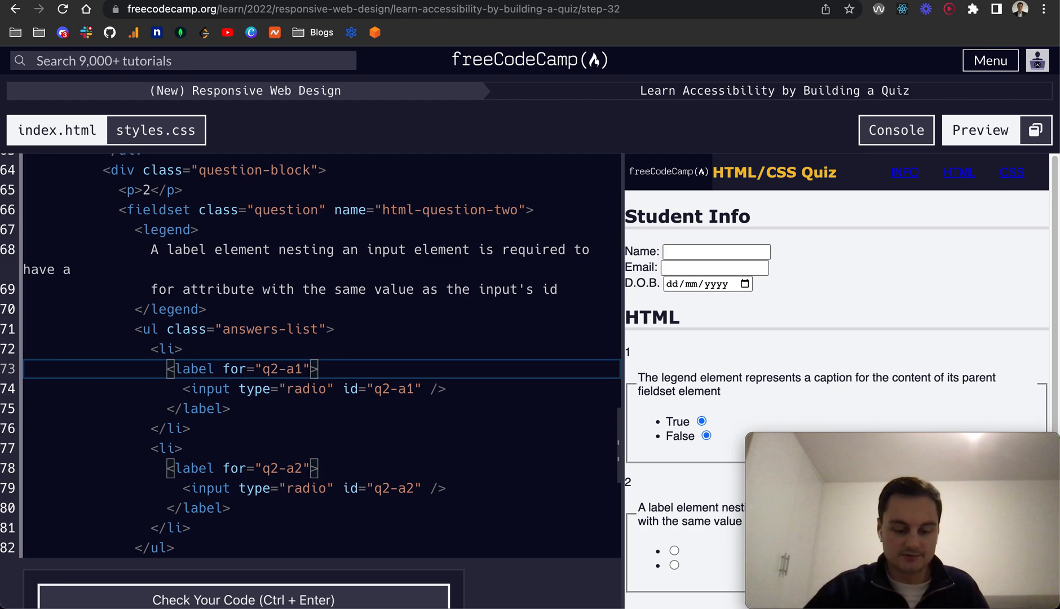
type("True")
double_click(333, 469)
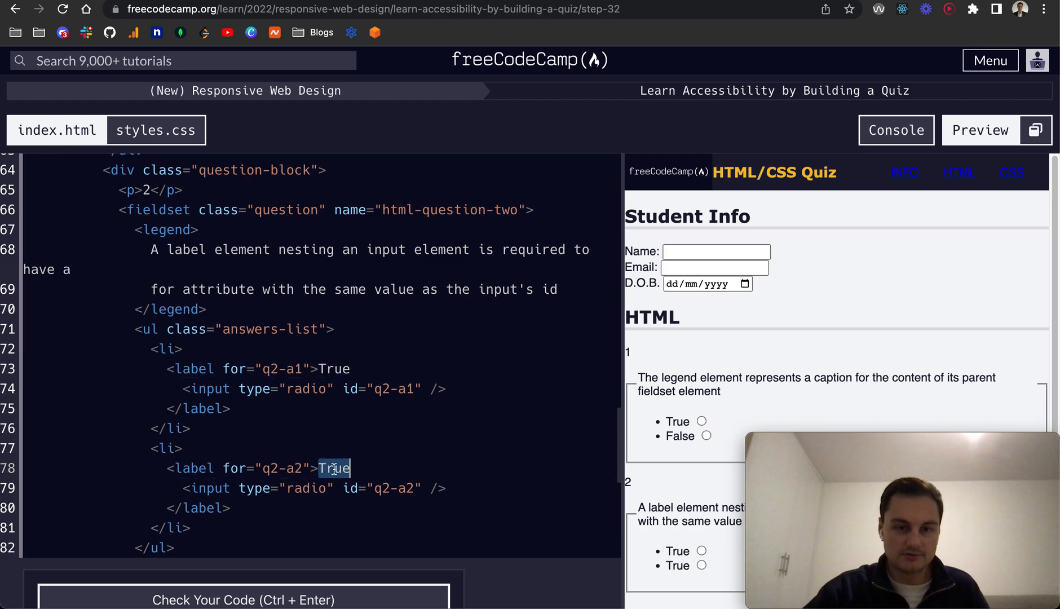
type("False")
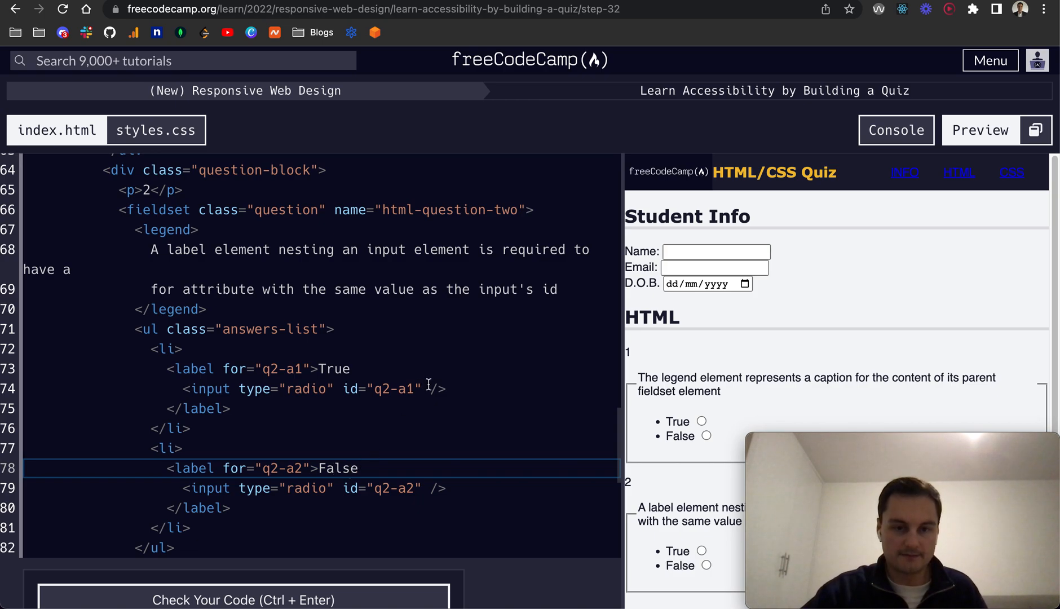
- Add value="true" to both question 2 inputs and retype the second as false
left_click(428, 388)
left_click(429, 487, "alt")
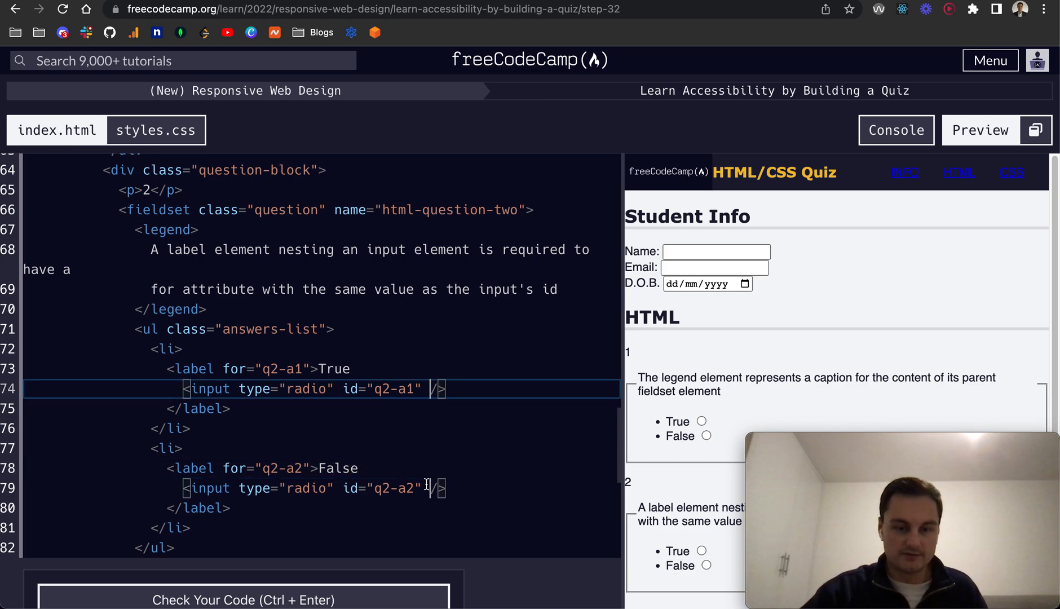
type("value=\"")
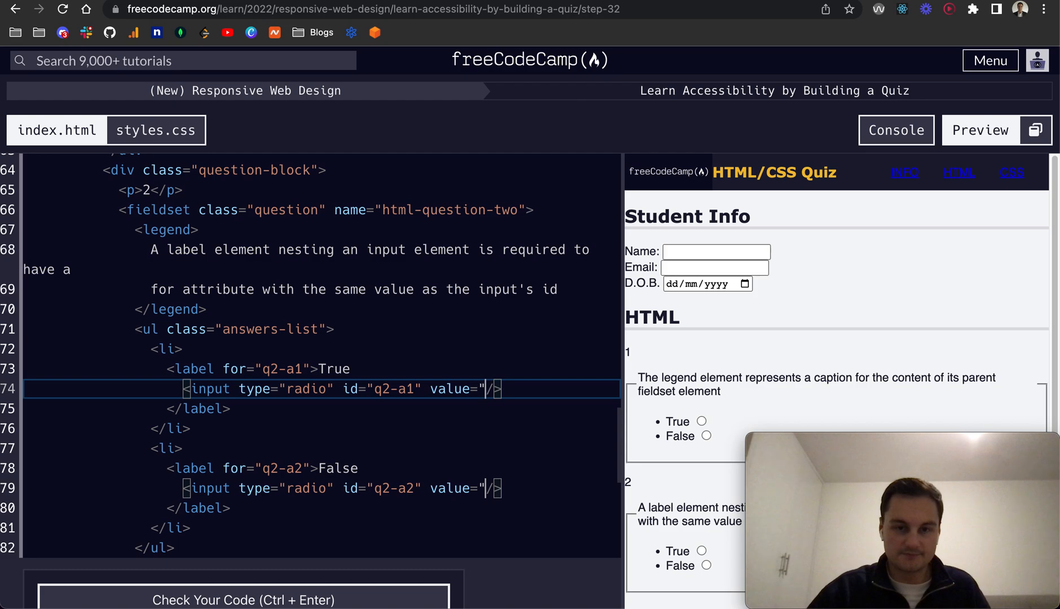
type("true\"")
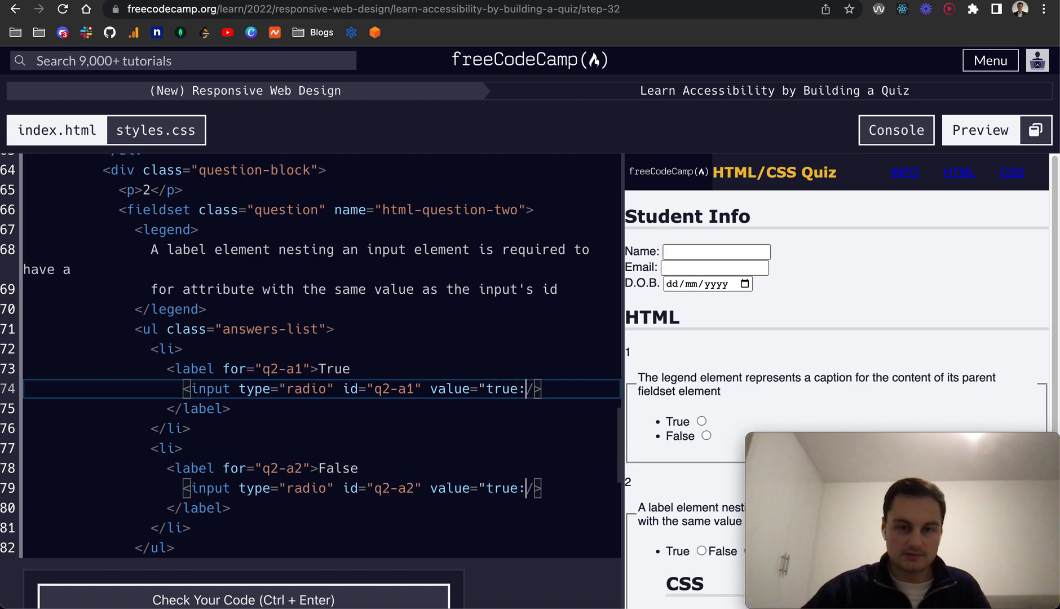
double_click(506, 489)
type("valu")
key("BackSpace")
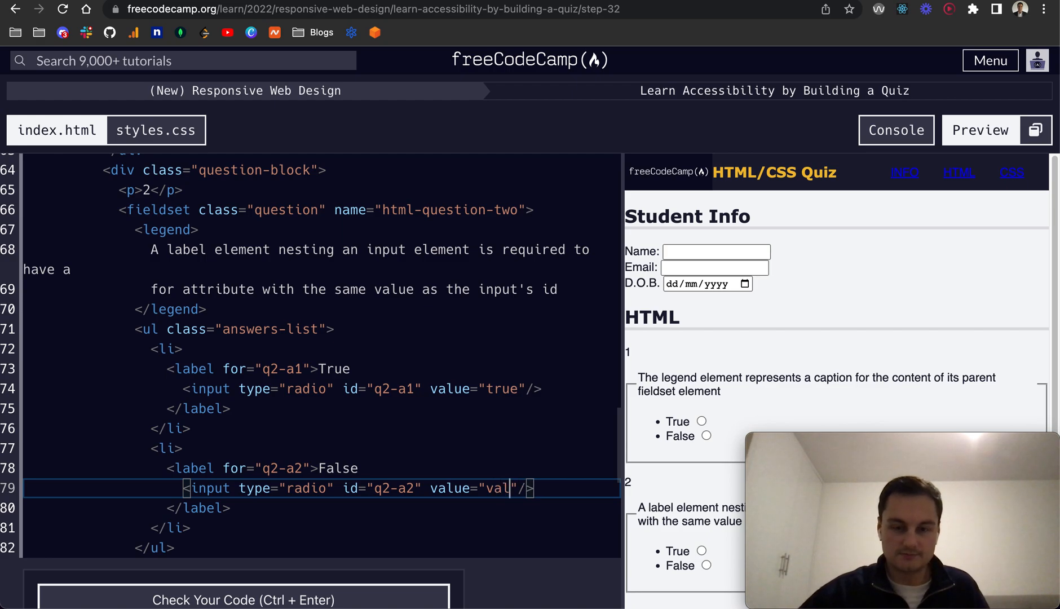
key("BackSpace")
key("BackSpace")
key("BackSpace")
type("false")
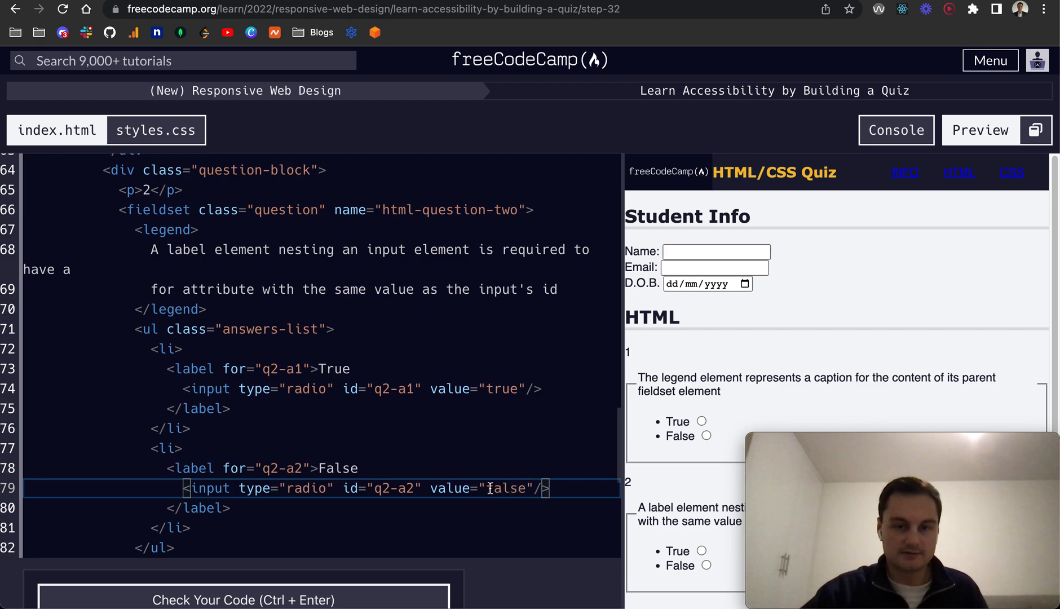
scroll(439, 521, "down", 1)
scroll(380, 478, "down", 4)
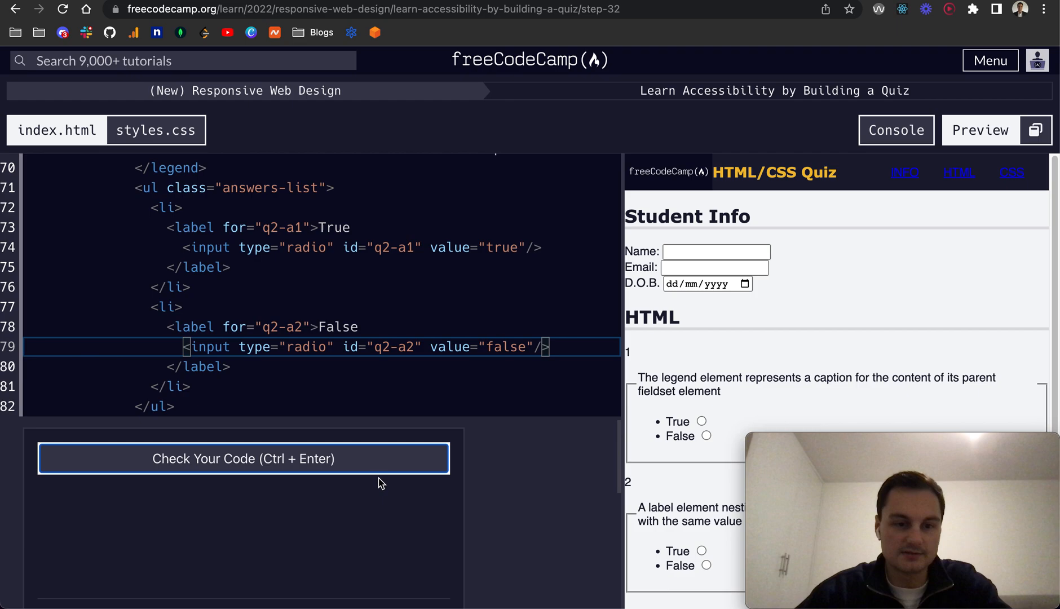
- Run the tests, see the label-text-after-input hint, and return to question 1's labels
left_click(378, 471)
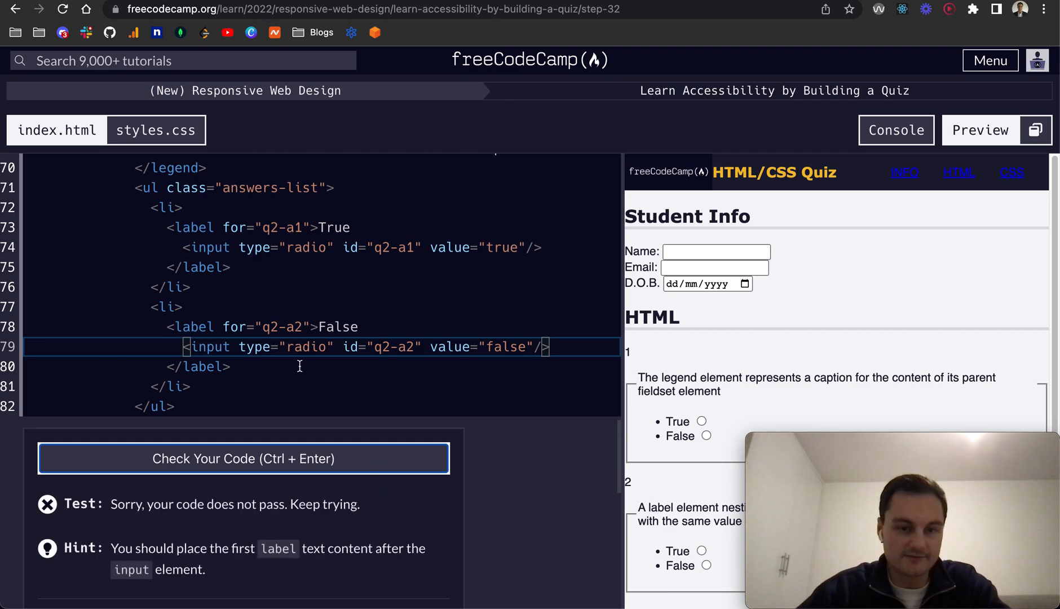
left_click(355, 329)
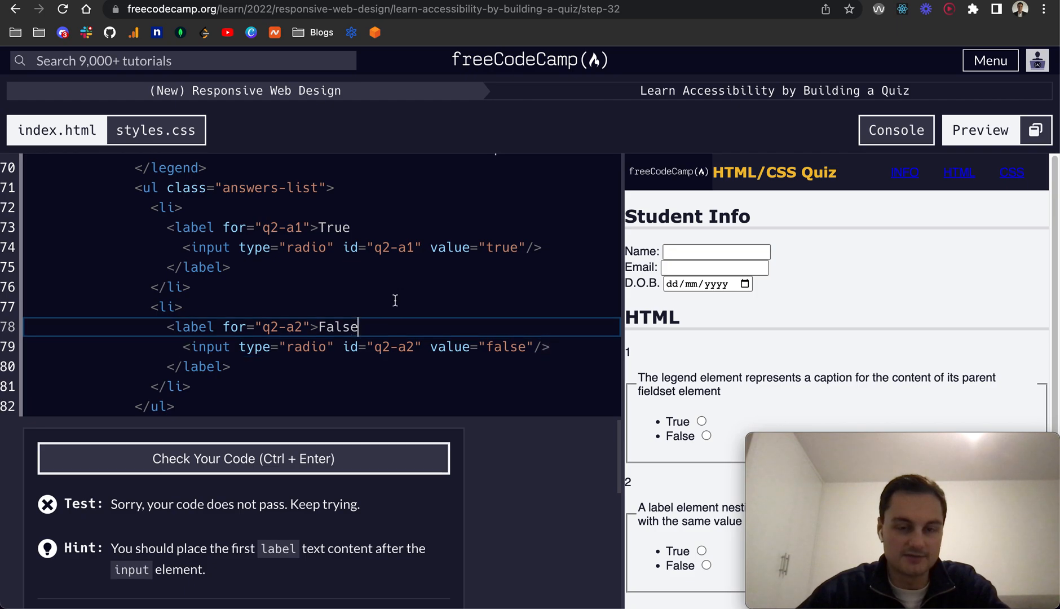
scroll(401, 294, "up", 5)
scroll(357, 323, "up", 2)
scroll(355, 324, "up", 2)
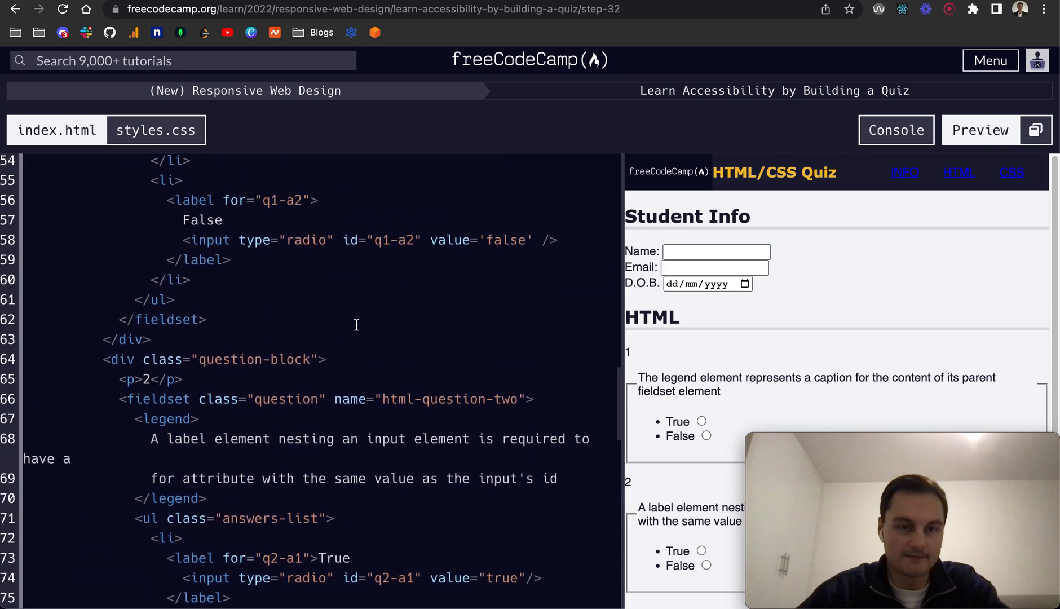
scroll(352, 325, "up", 2)
scroll(349, 328, "up", 2)
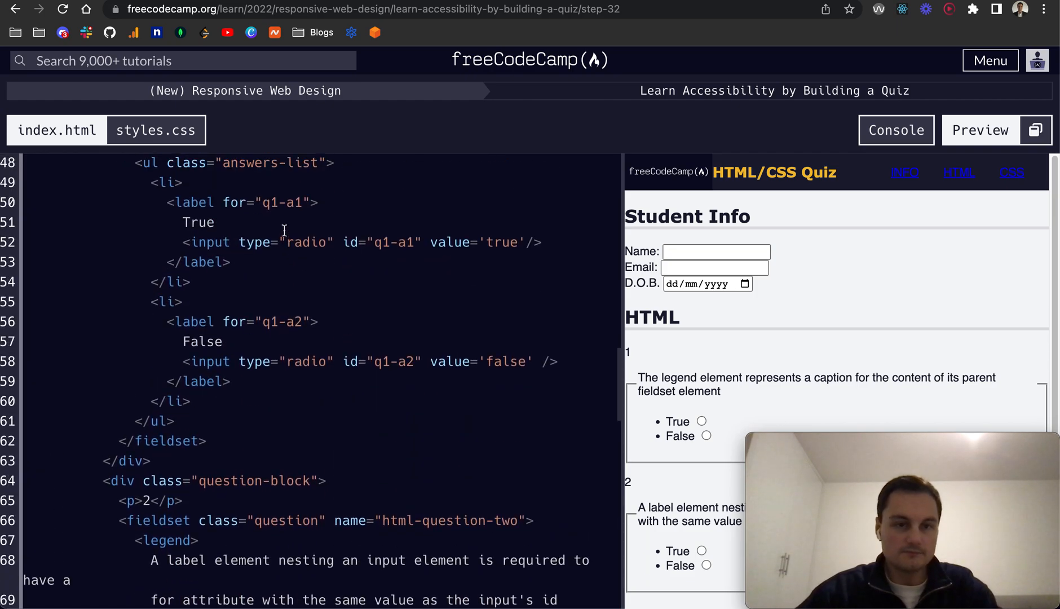
- Move question 1's True and False texts below their radio inputs
left_click(214, 222)
key("alt+Down")
key("Down")
key("Down")
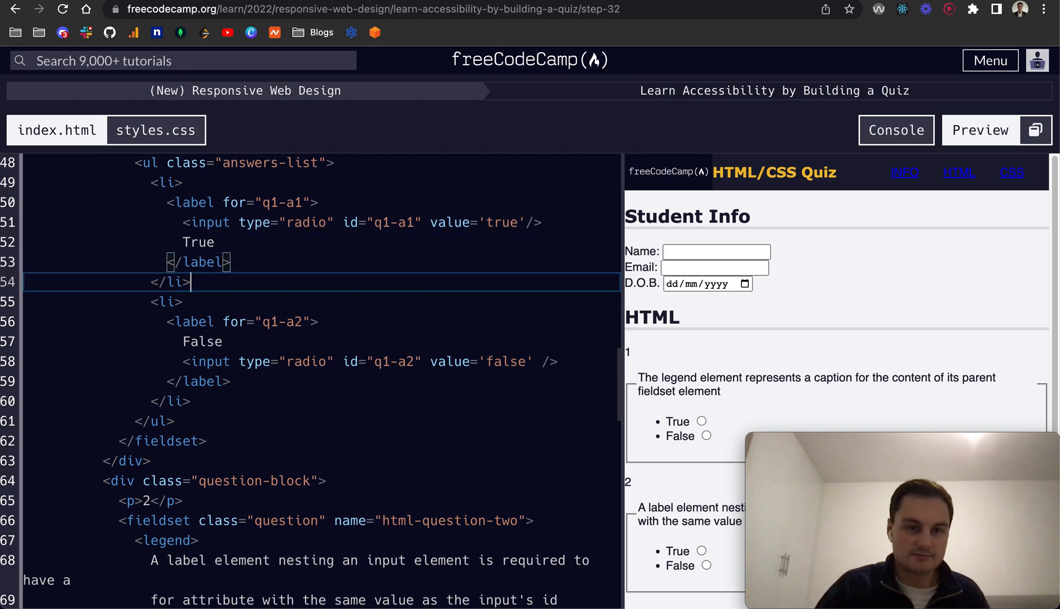
key("Down")
key("Down")
key("Down")
key("Down")
key("Up")
key("alt+Down")
key("Down")
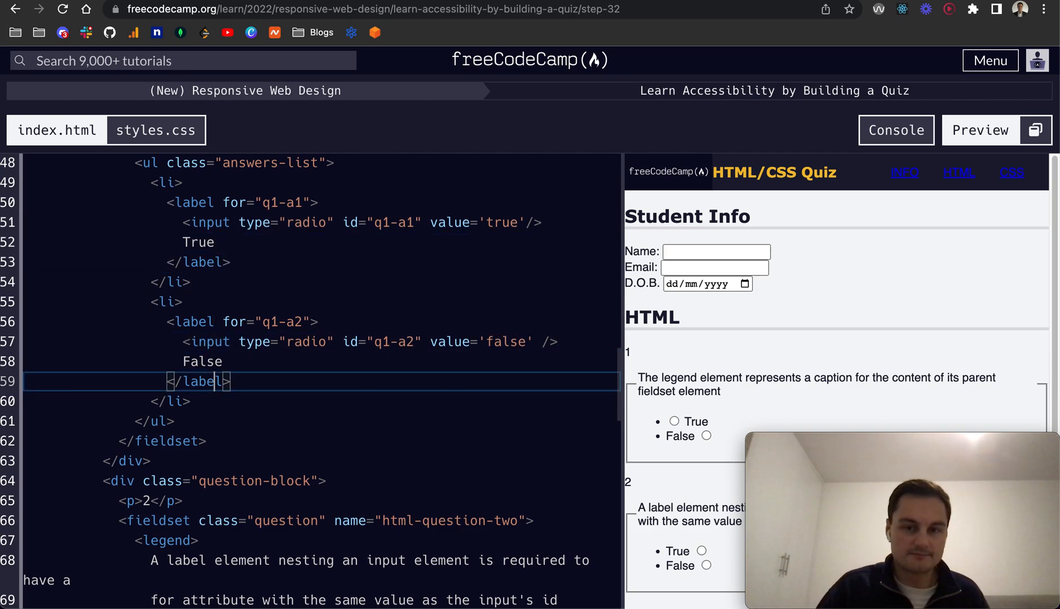
key("Down")
key("Down")
key("Down")
key("Down")
key("Down")
key("Down")
key("Down")
key("Down")
key("Down")
key("Down")
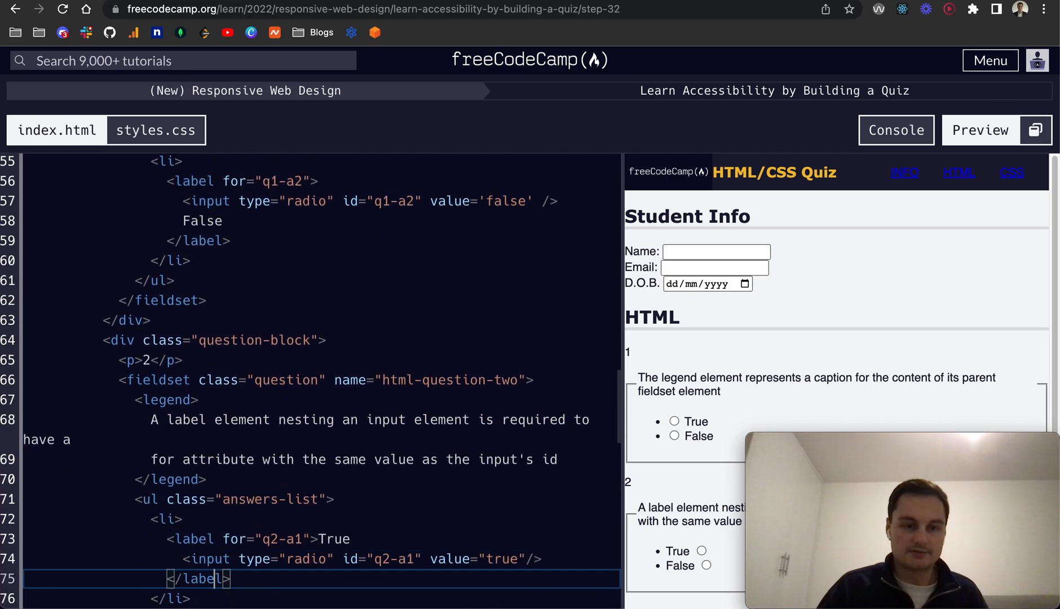
key("Down")
- Put question 2's True text on its own line below its input and rerun the tests
key("Up")
key("Up")
key("Up")
key("Right")
key("Right")
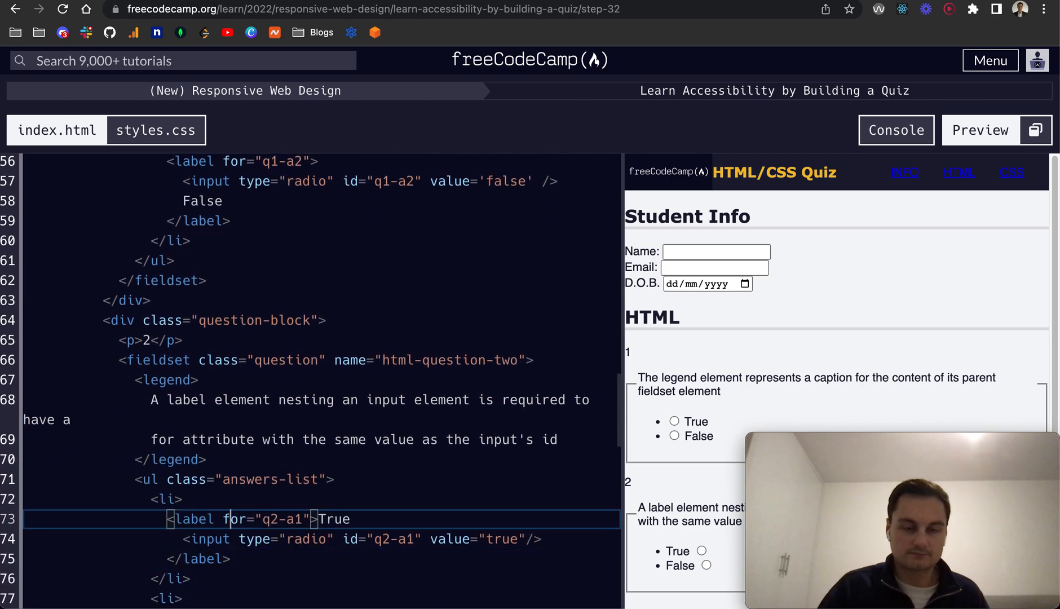
key("Return")
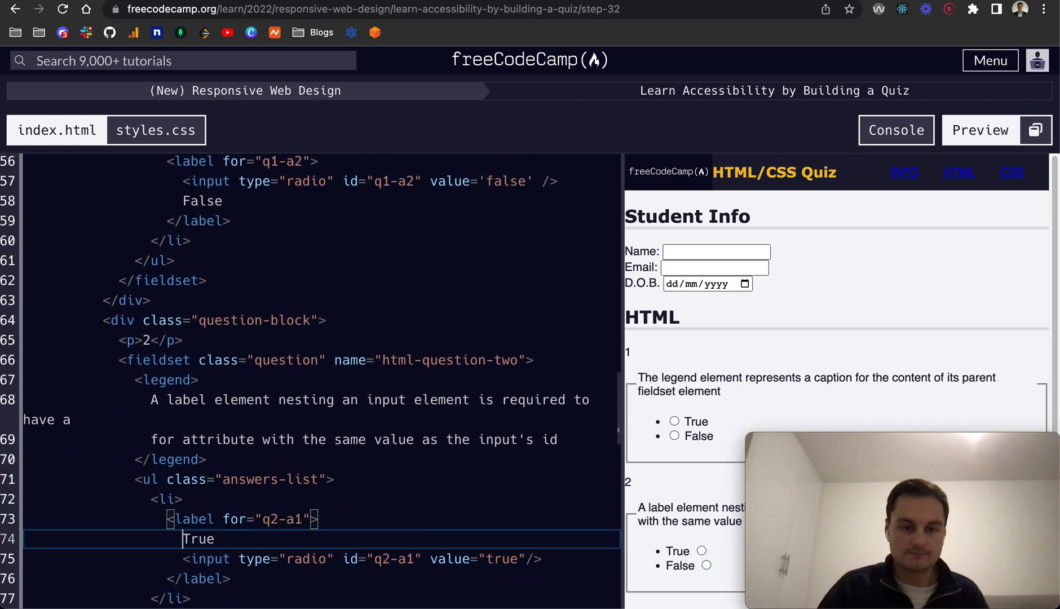
key("Down")
key("alt+Up")
key("Down")
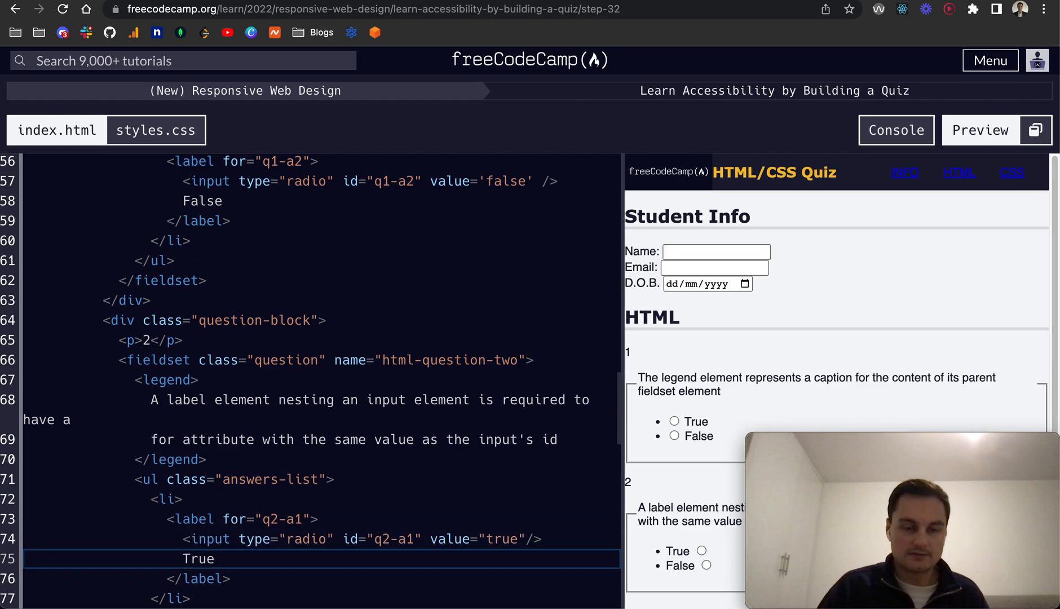
key("Down")
key("Down")
key("Down")
key("Down")
key("Down")
key("ctrl+Return")
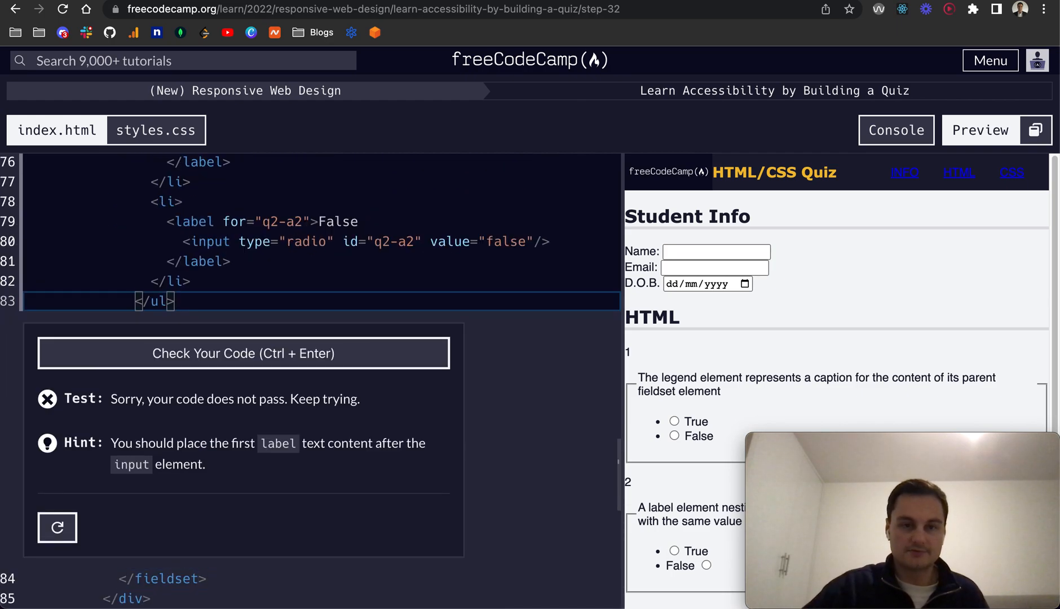
- Move question 2's False text below its input, pass Step 32 and submit
left_click(323, 222)
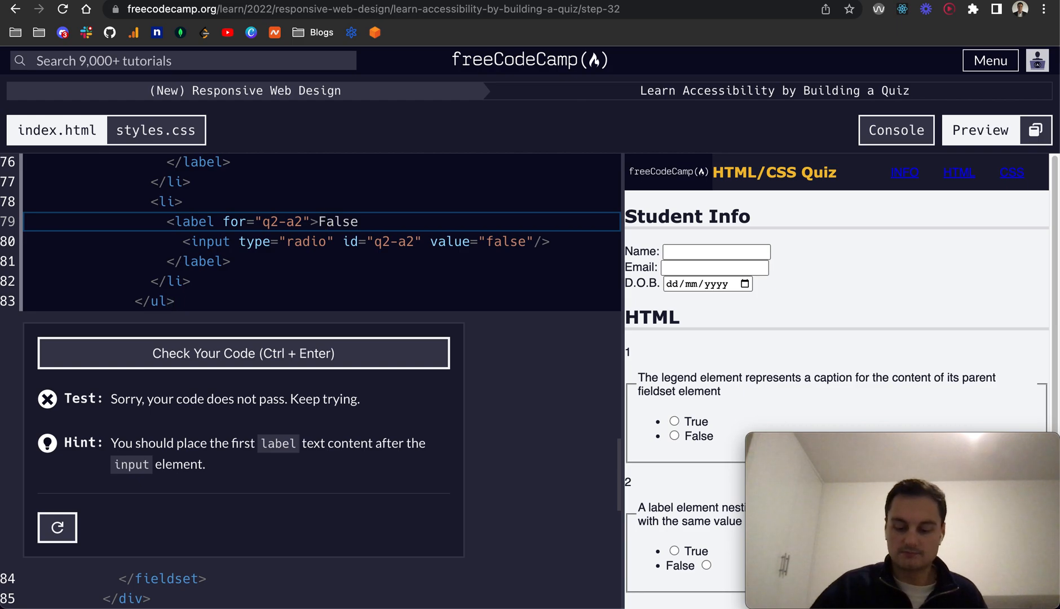
key("Return")
key("Down")
key("Up")
key("alt+Down")
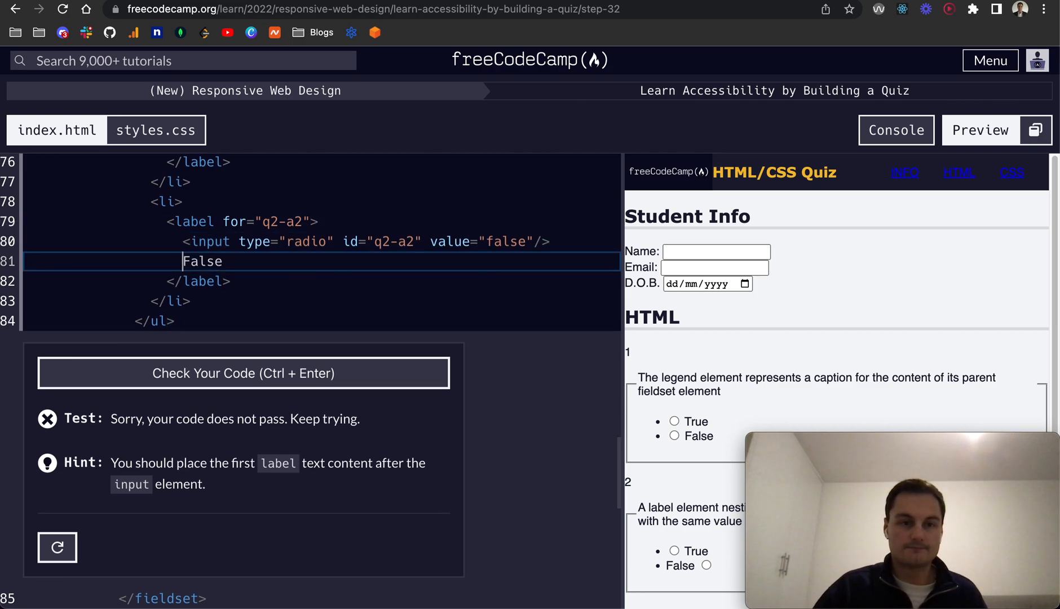
left_click(337, 377)
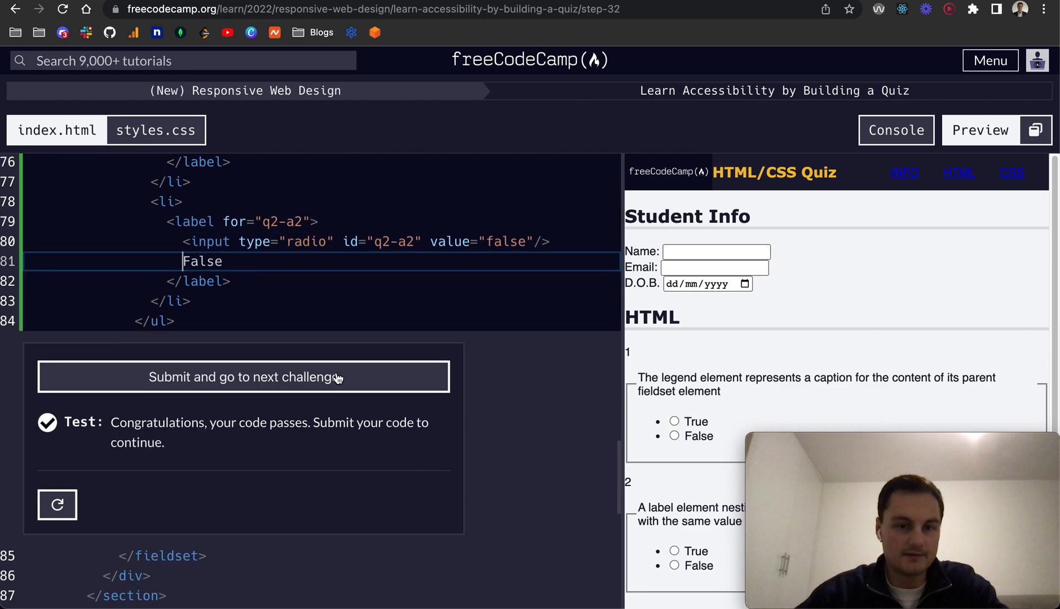
left_click(337, 379)
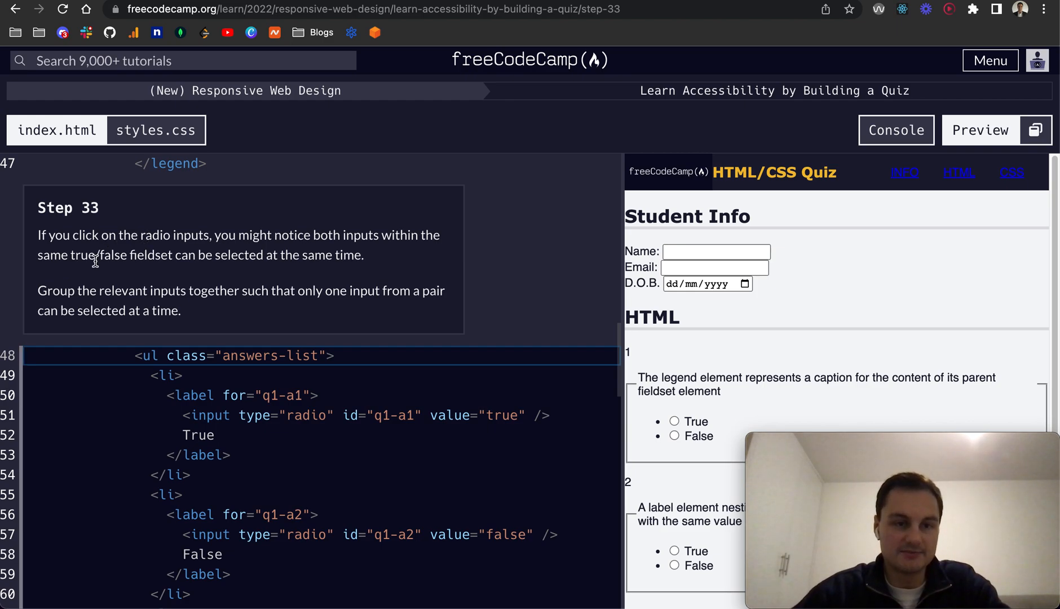
left_click(674, 422)
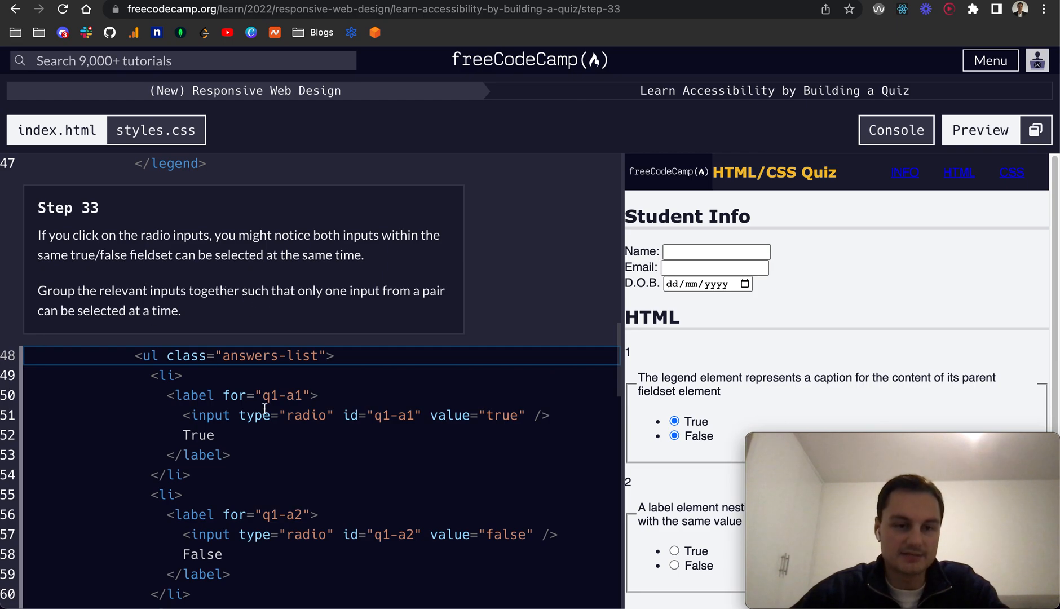
scroll(251, 430, "down", 1)
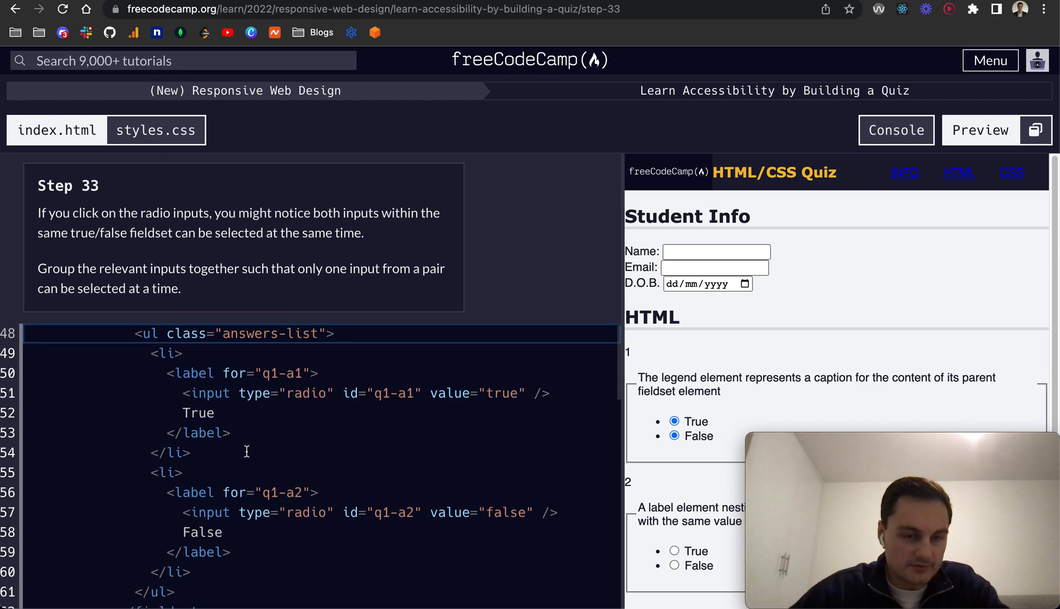
scroll(246, 451, "down", 2)
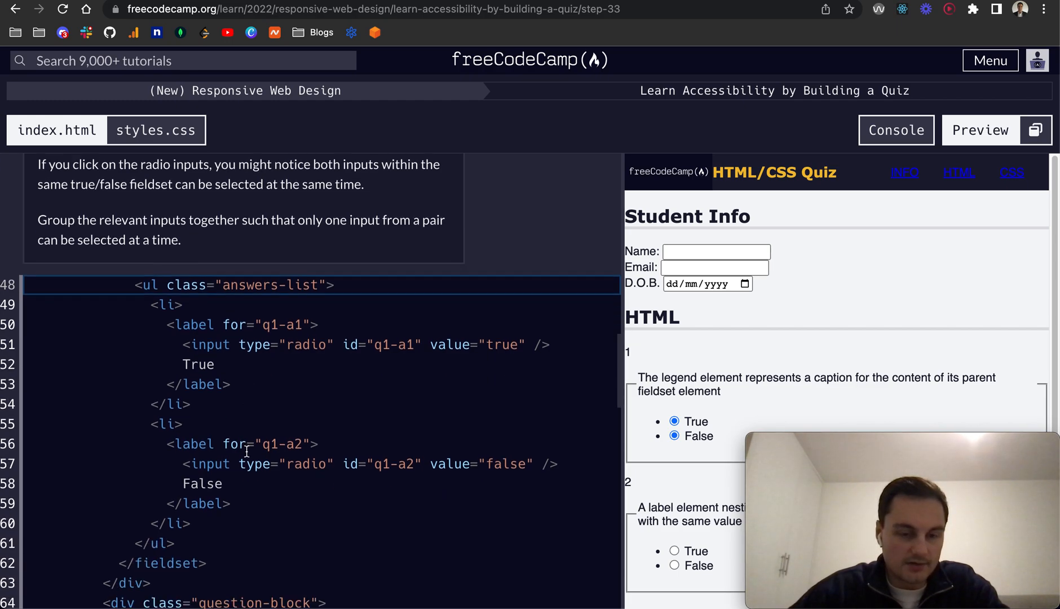
left_click(247, 524)
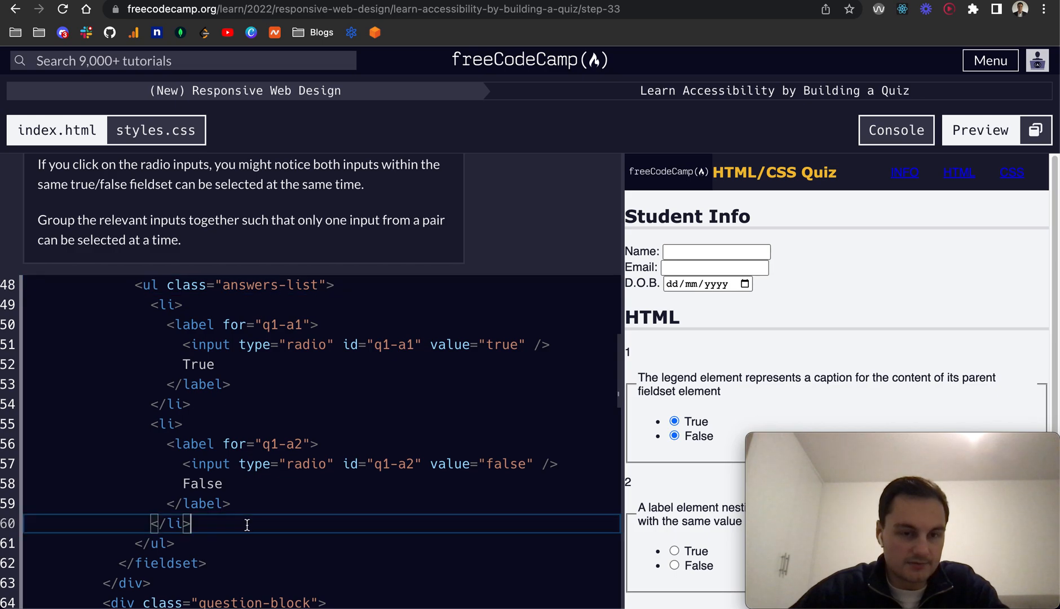
scroll(247, 524, "up", 1)
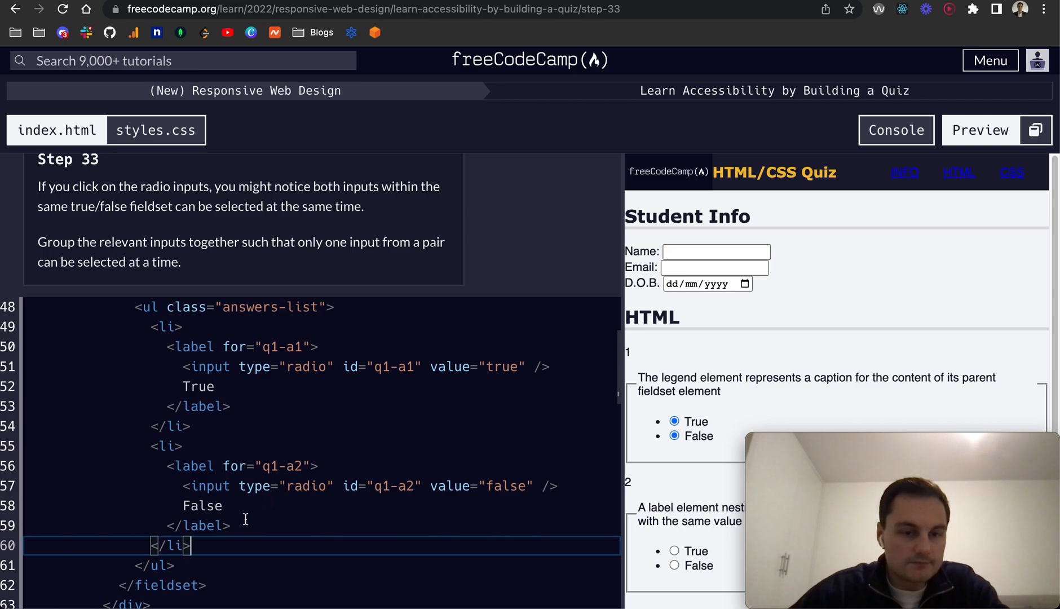
left_click_drag(168, 465, 235, 524)
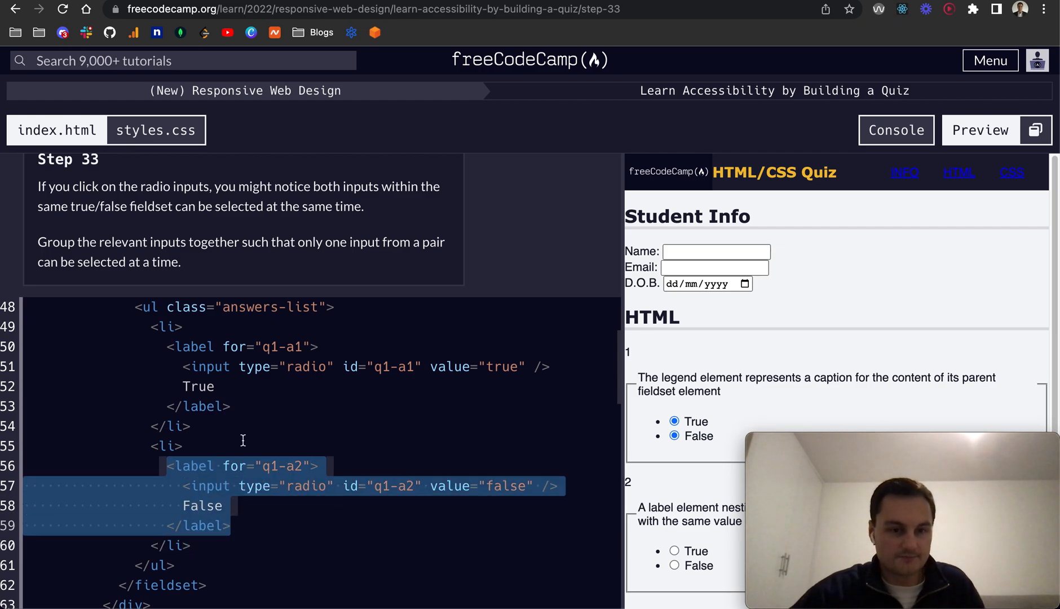
key("ctrl+x")
left_click(246, 405)
key("Return")
key("ctrl+v")
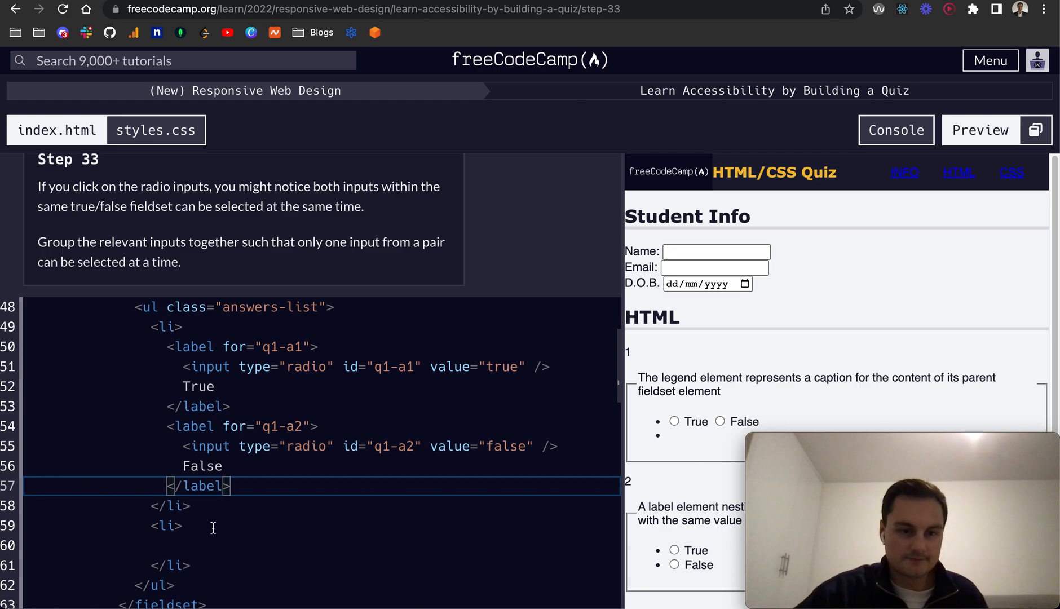
left_click_drag(202, 566, 126, 526)
key("BackSpace")
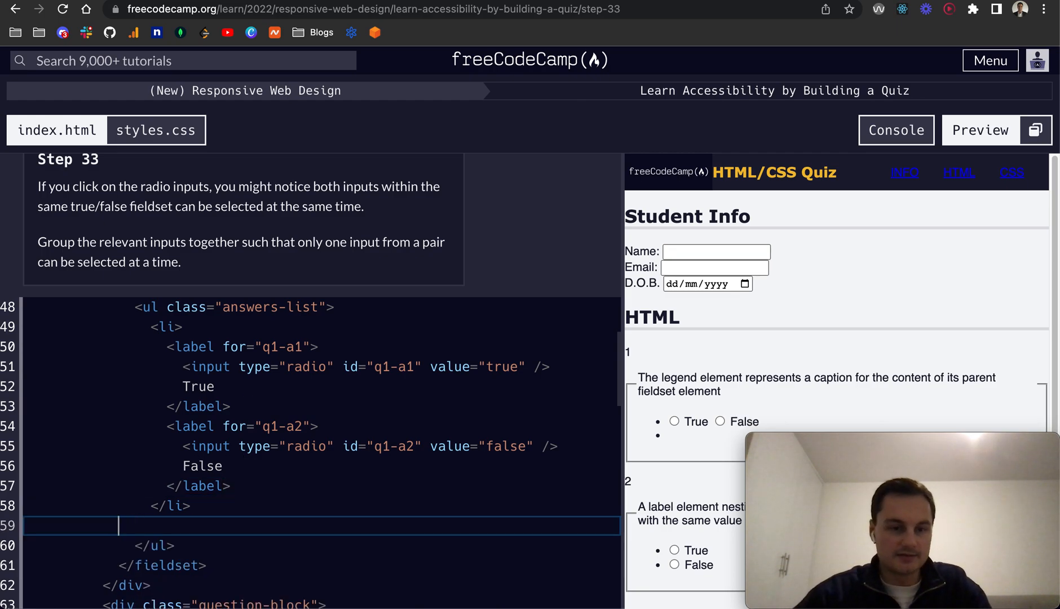
key("BackSpace")
key("BackSpace")
key("BackSpace")
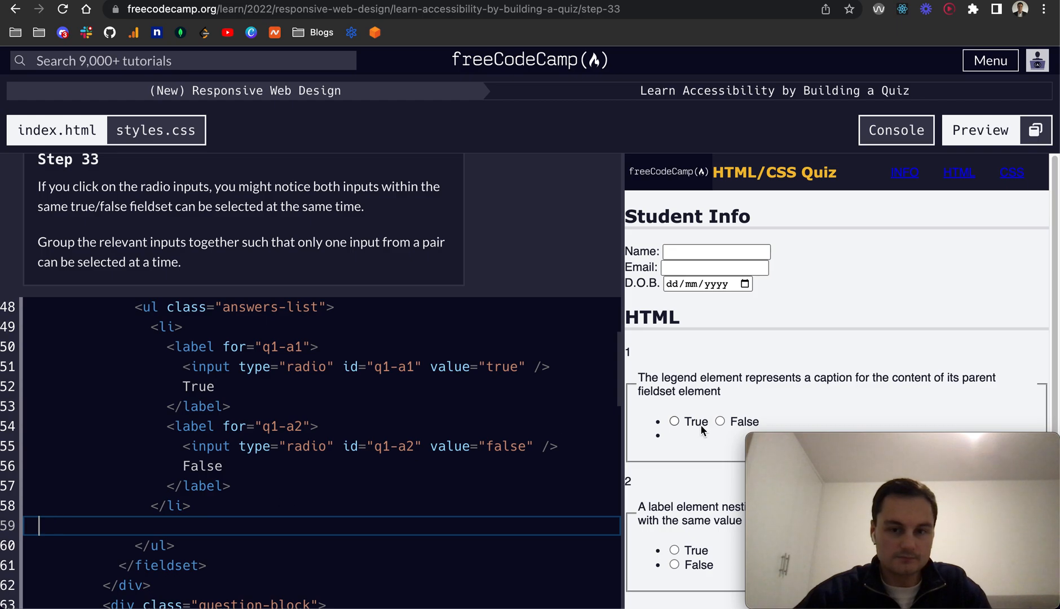
left_click(705, 426)
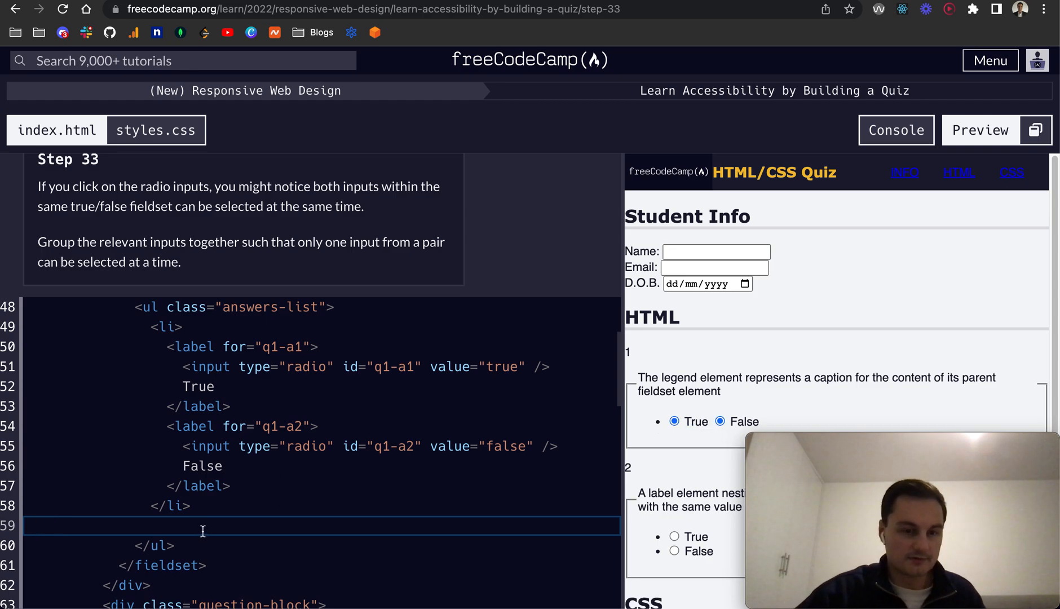
key("ctrl+z")
key("ctrl+z")
key("ctrl+z")
key("ctrl+z")
key("ctrl+z")
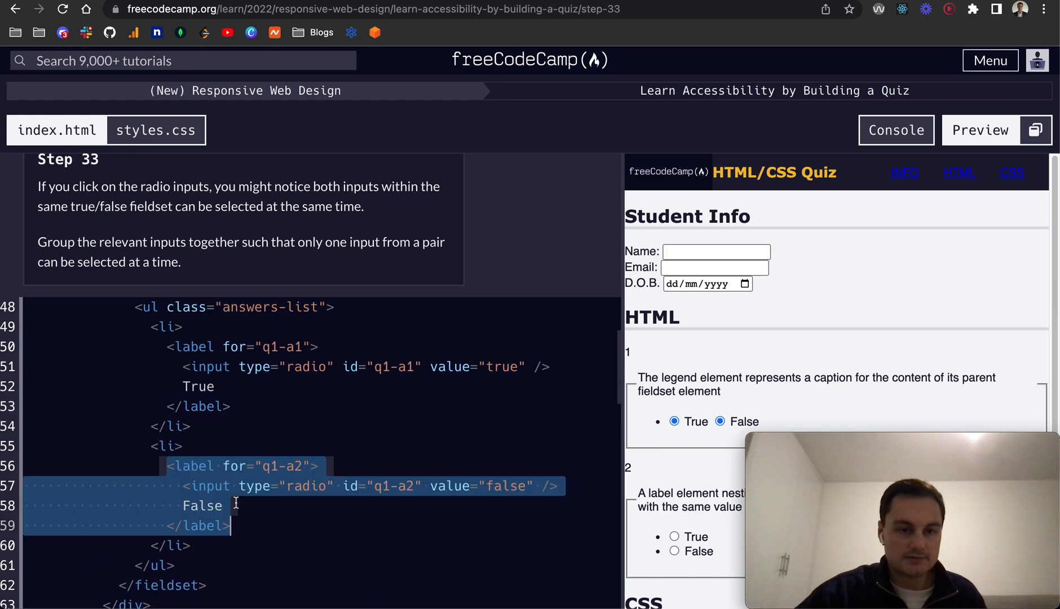
left_click(234, 436)
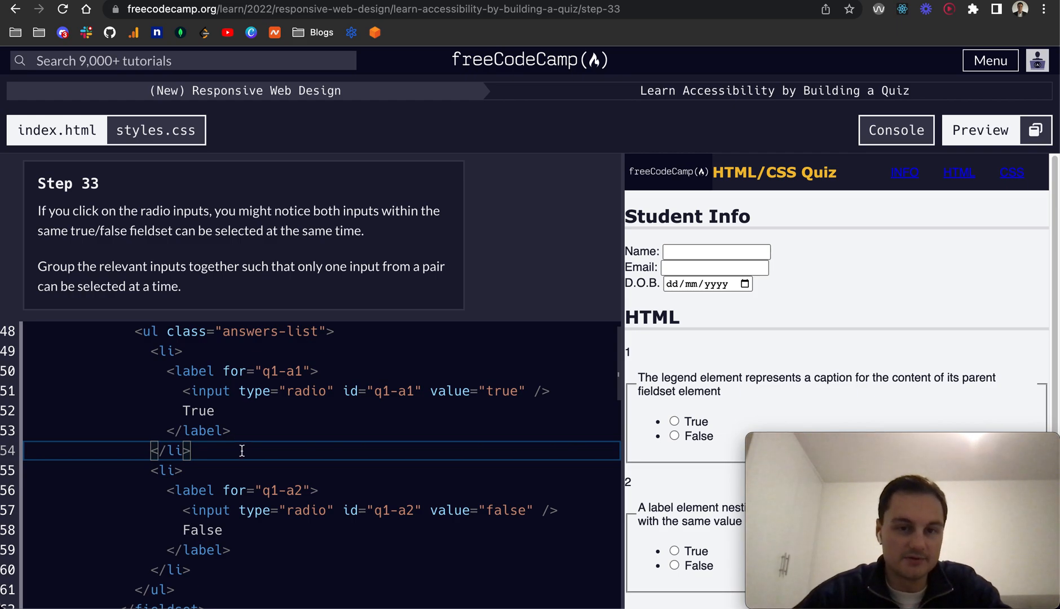
scroll(243, 450, "up", 1)
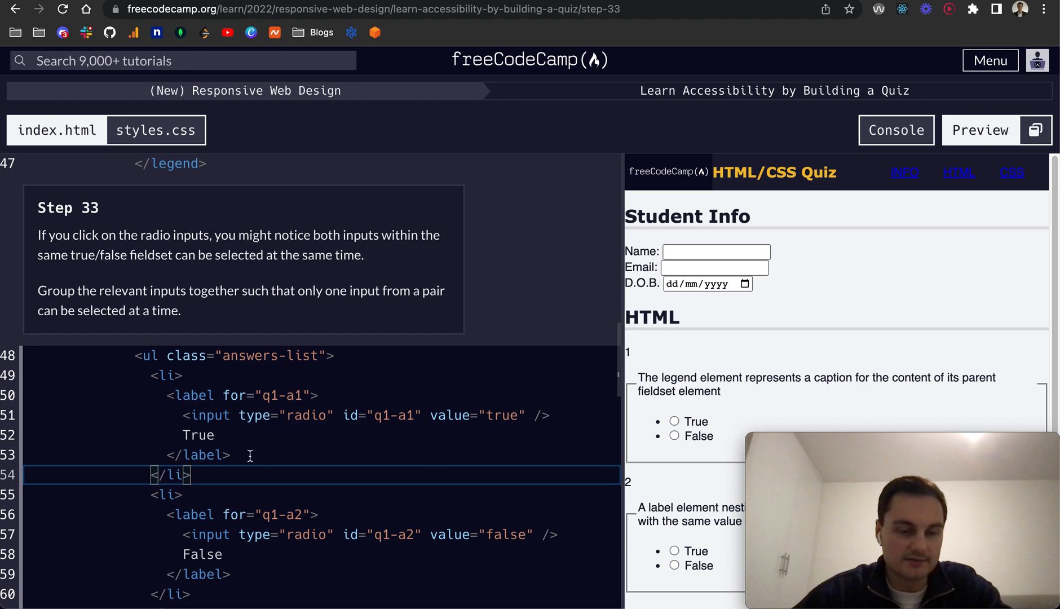
left_click(249, 452)
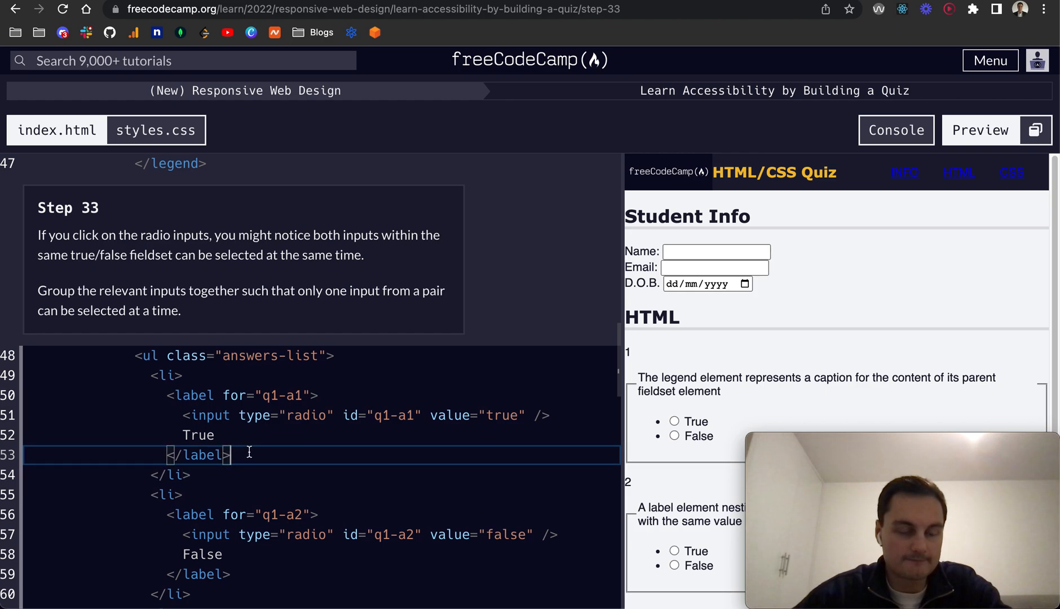
scroll(249, 452, "down", 1)
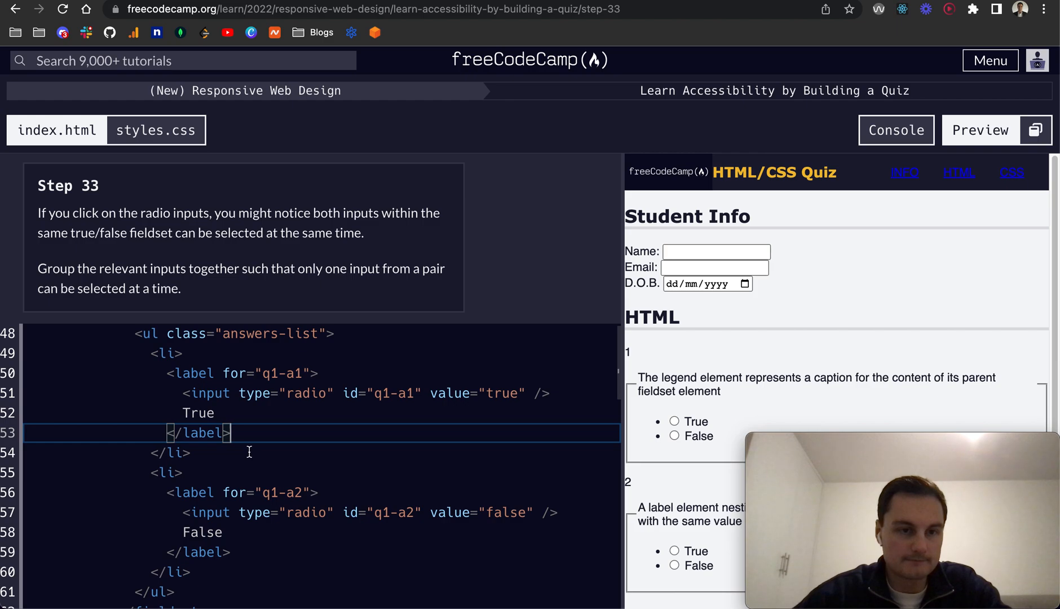
scroll(249, 452, "down", 3)
scroll(249, 449, "down", 3)
scroll(248, 450, "down", 15)
scroll(252, 459, "down", 8)
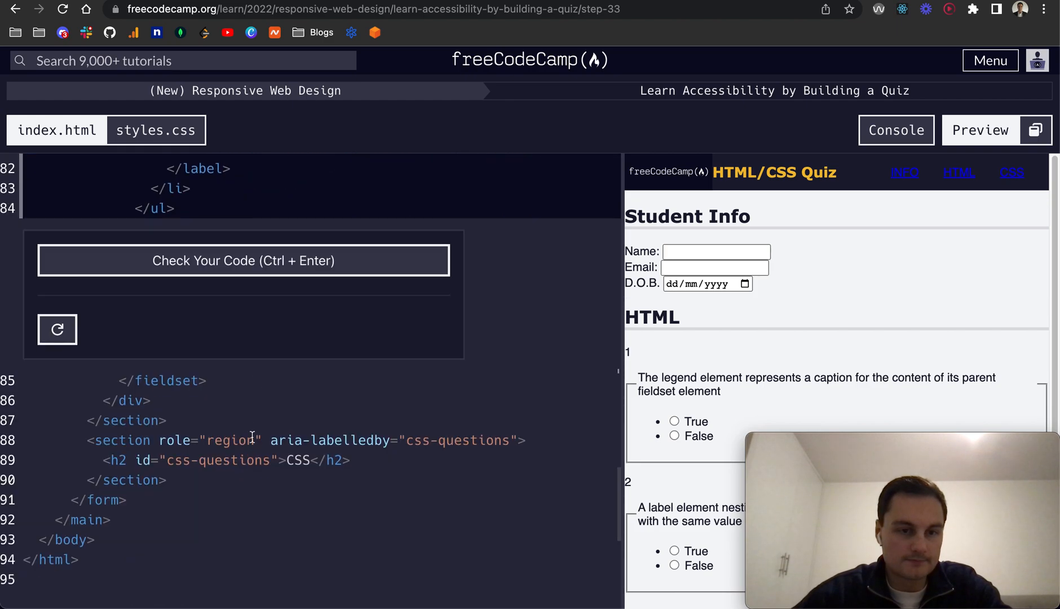
left_click(270, 264)
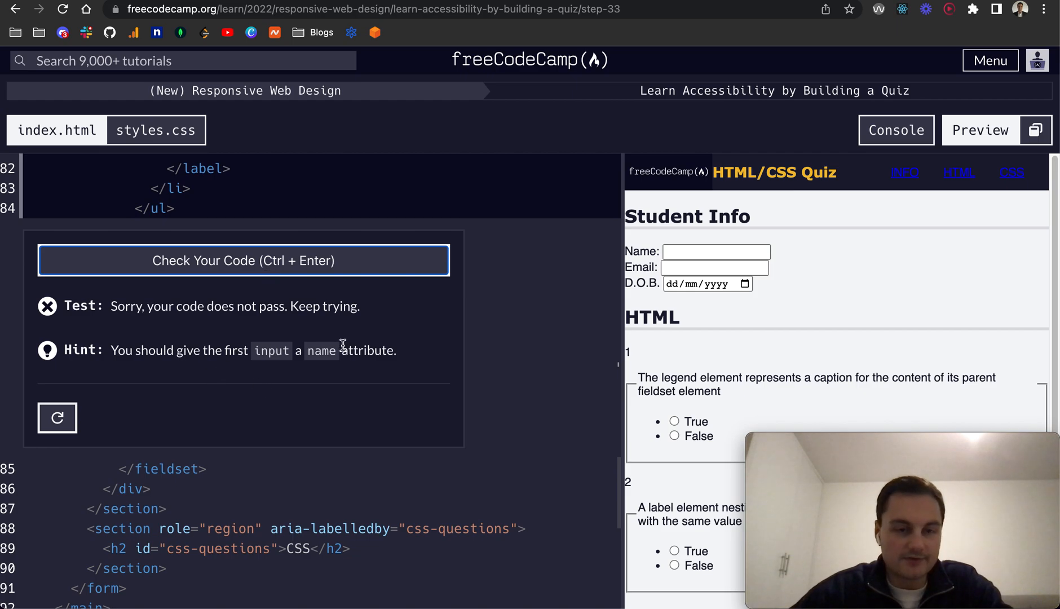
scroll(284, 395, "up", 5)
scroll(285, 394, "up", 5)
- Give question 1's two radio inputs name="q1" and confirm they exclude each other in preview
left_click(285, 394)
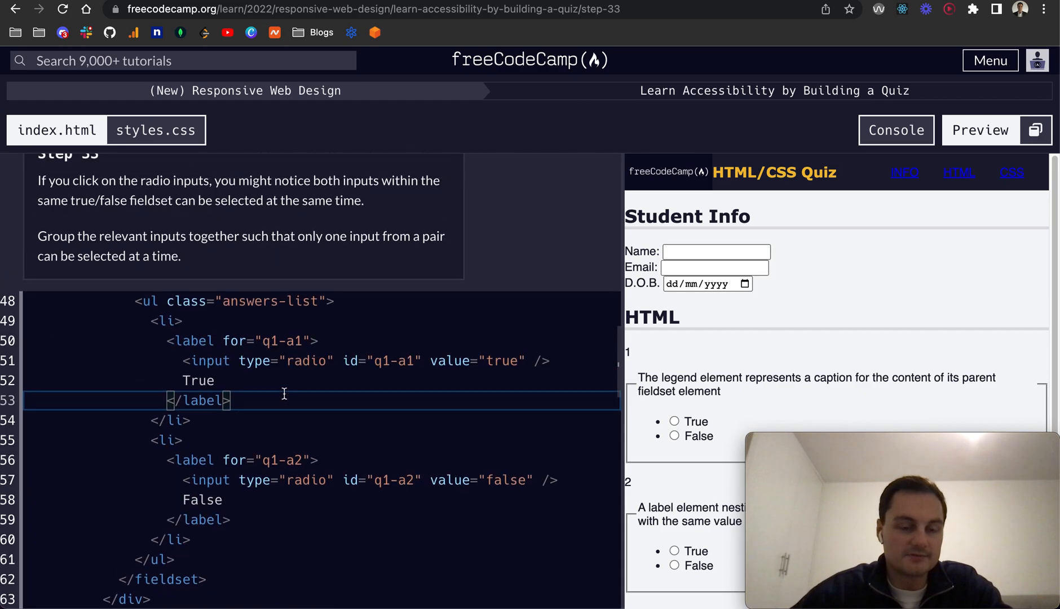
scroll(222, 358, "up", 1)
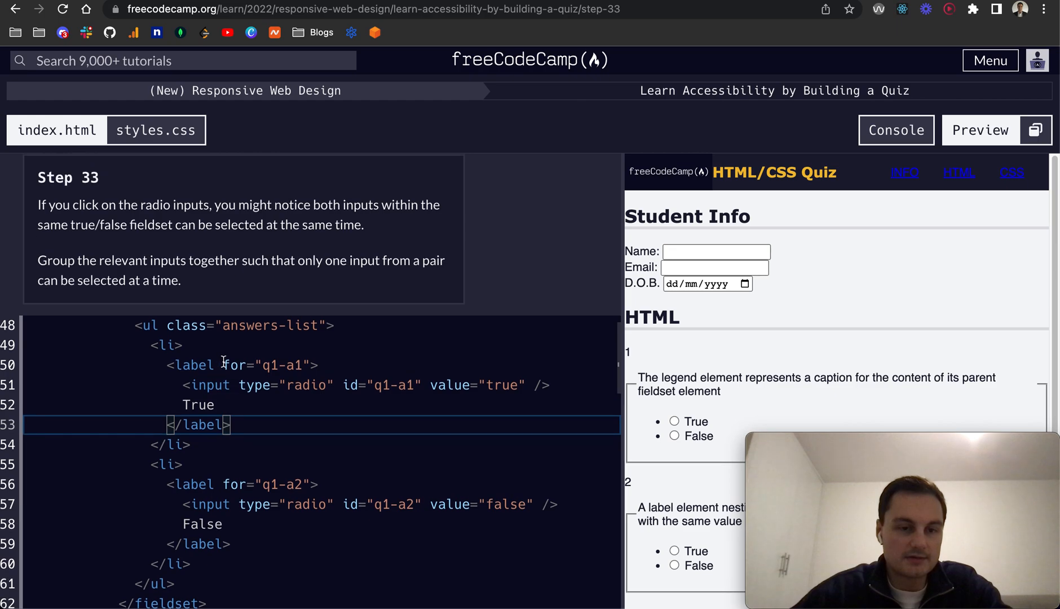
left_click(532, 385)
type("name")
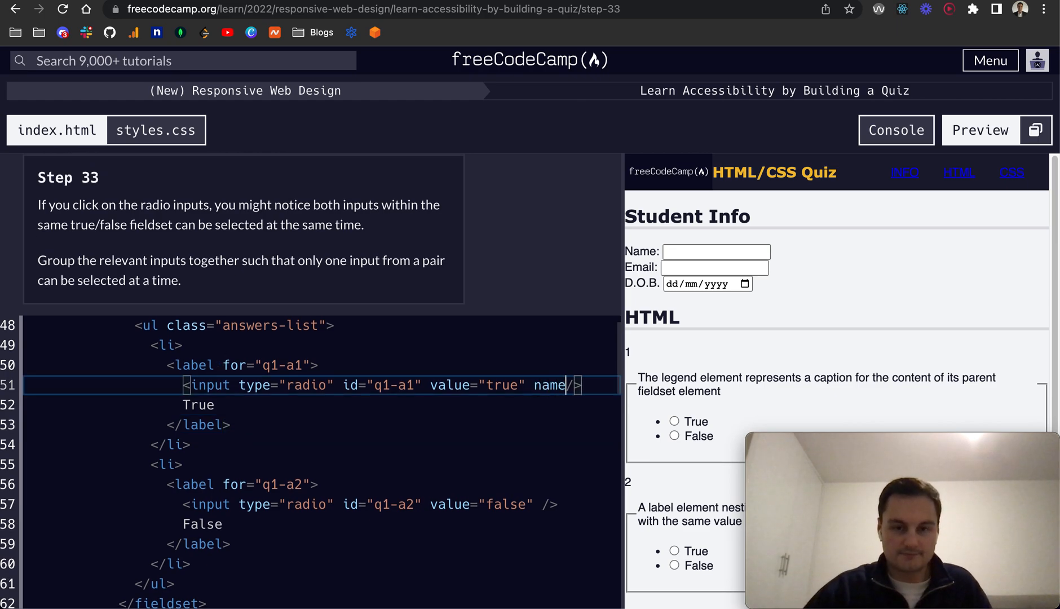
type("=\"")
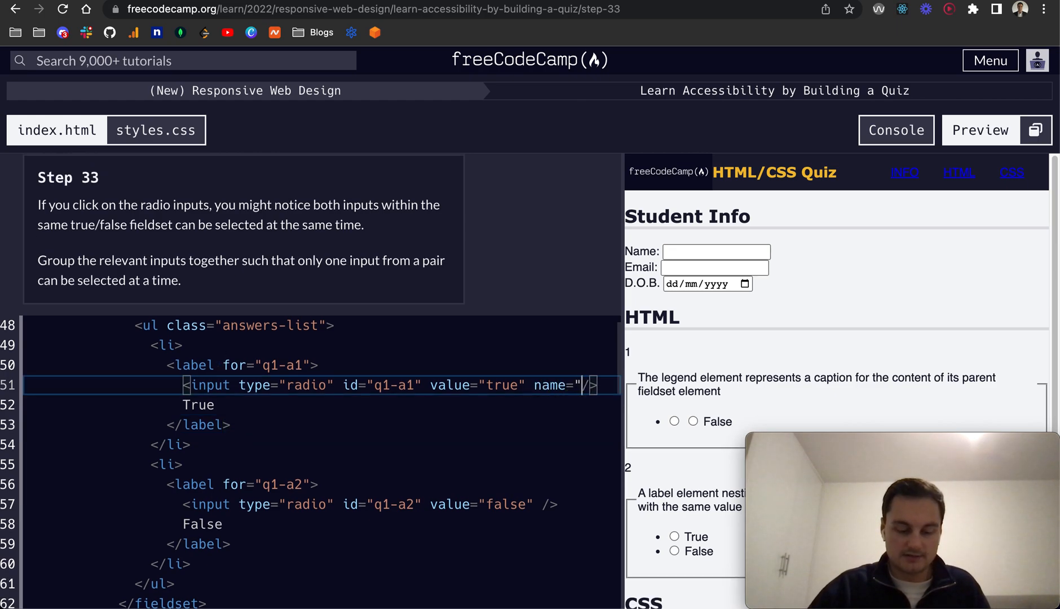
type("q1")
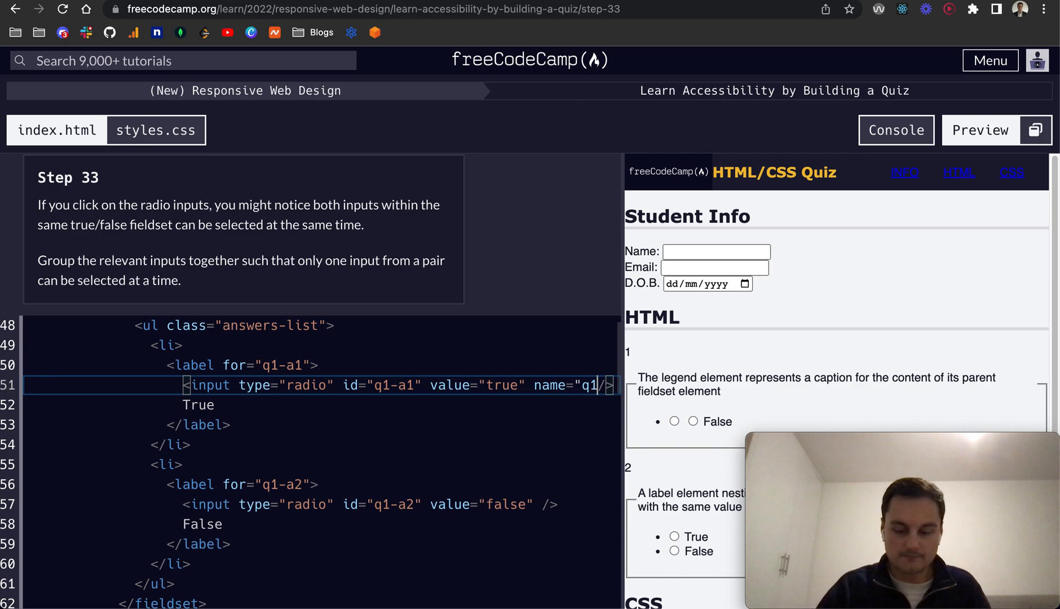
type("\"")
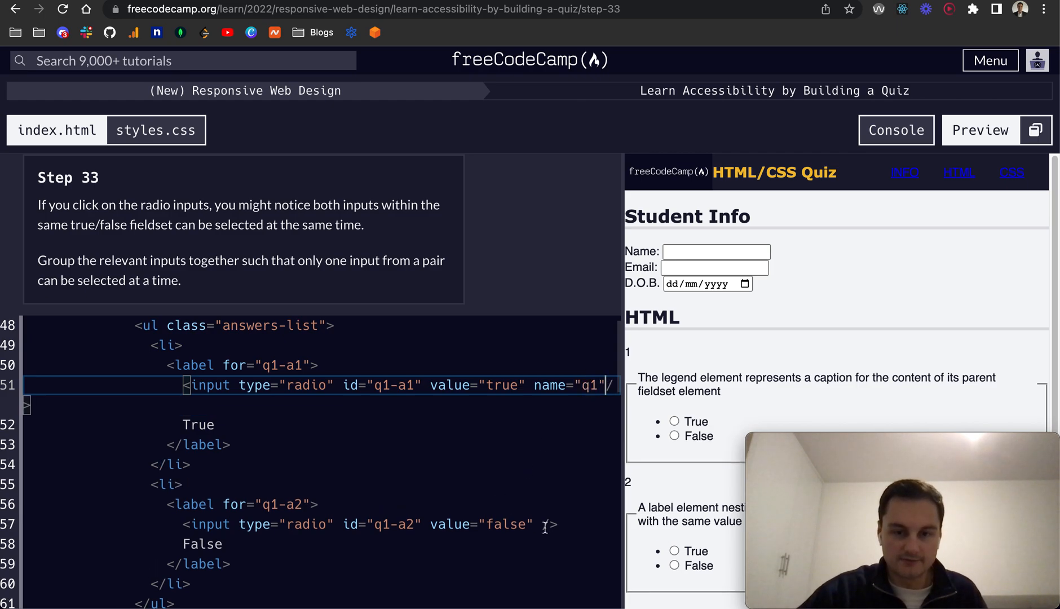
left_click(545, 528)
type("name=\"")
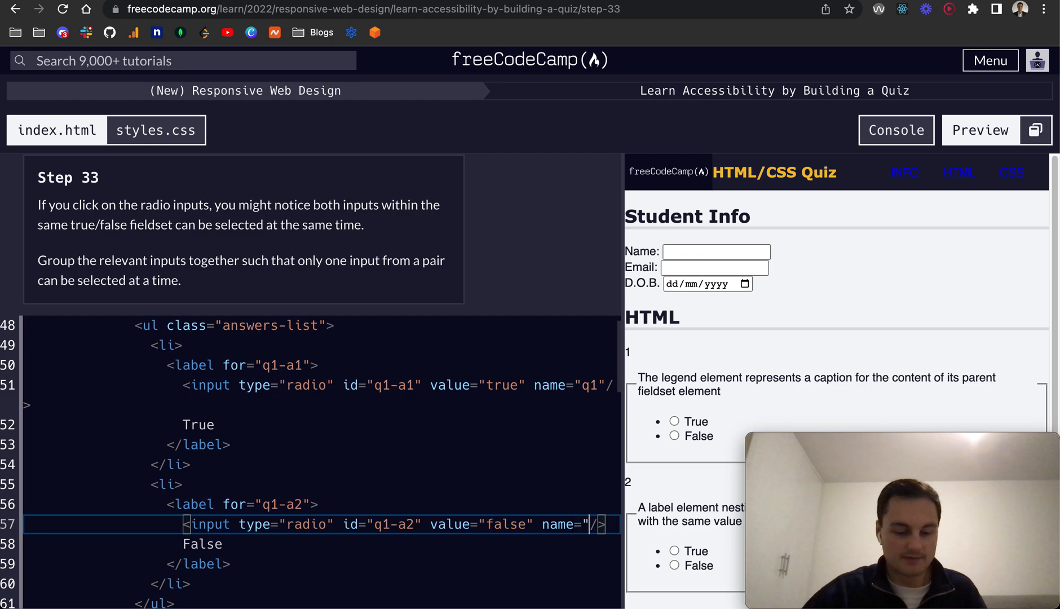
type("q1\"")
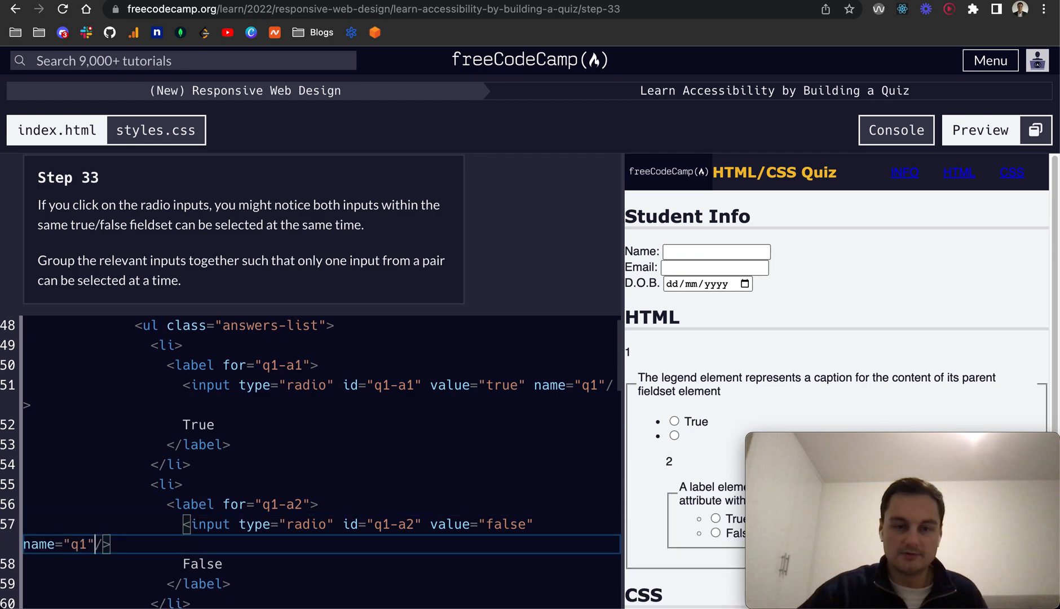
left_click(702, 423)
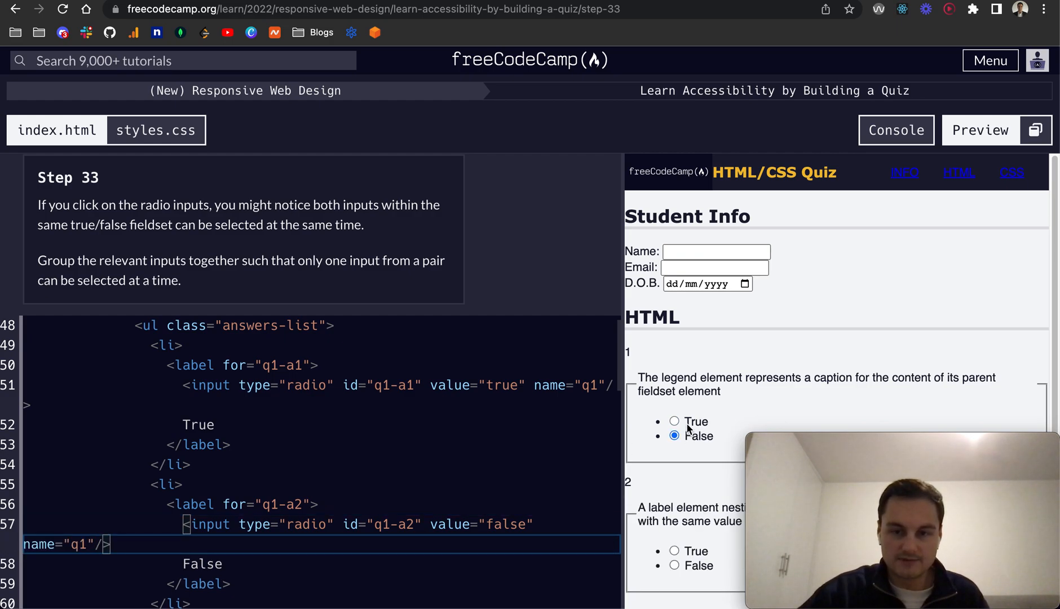
left_click(686, 422)
scroll(431, 428, "down", 2)
scroll(451, 430, "down", 1)
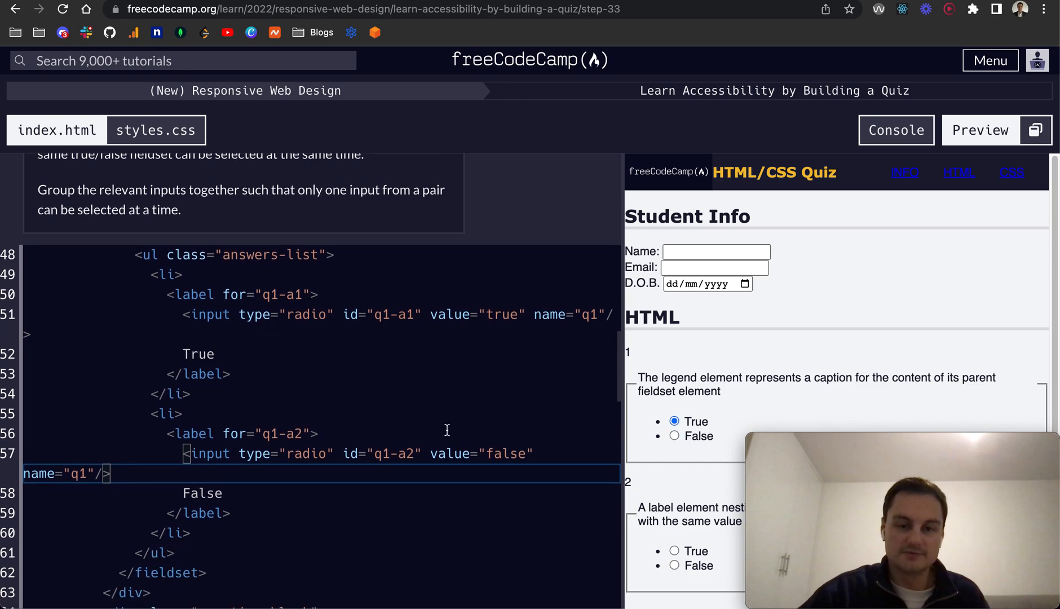
scroll(467, 435, "down", 2)
scroll(477, 428, "down", 3)
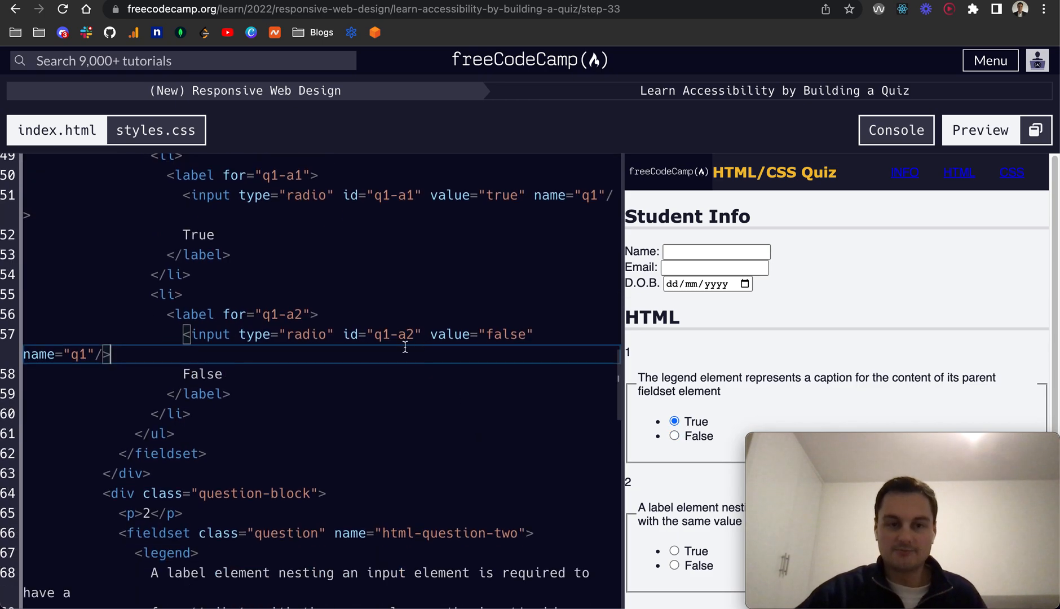
scroll(369, 349, "down", 4)
scroll(390, 425, "down", 2)
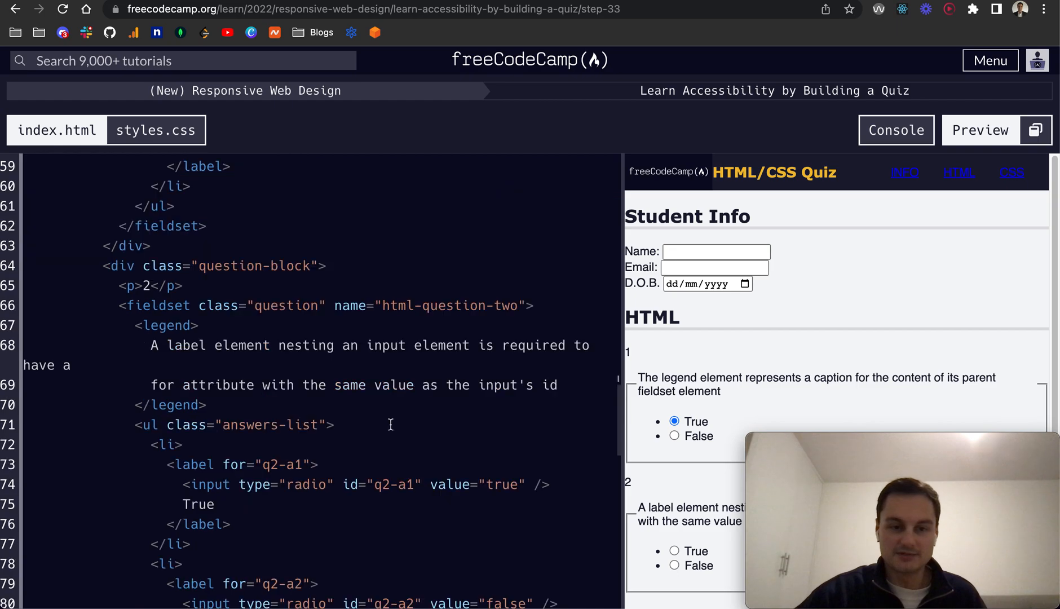
scroll(450, 455, "down", 1)
- Give question 2's radio inputs name="q2", pass the check and submit to reach Step 34
left_click(541, 436)
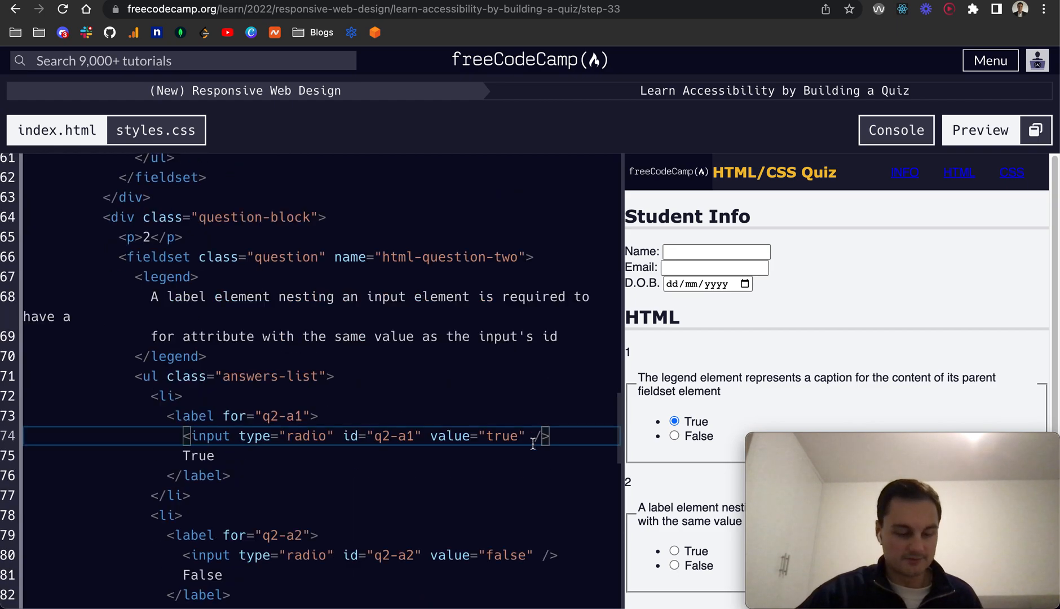
left_click(539, 556, "alt")
type("name")
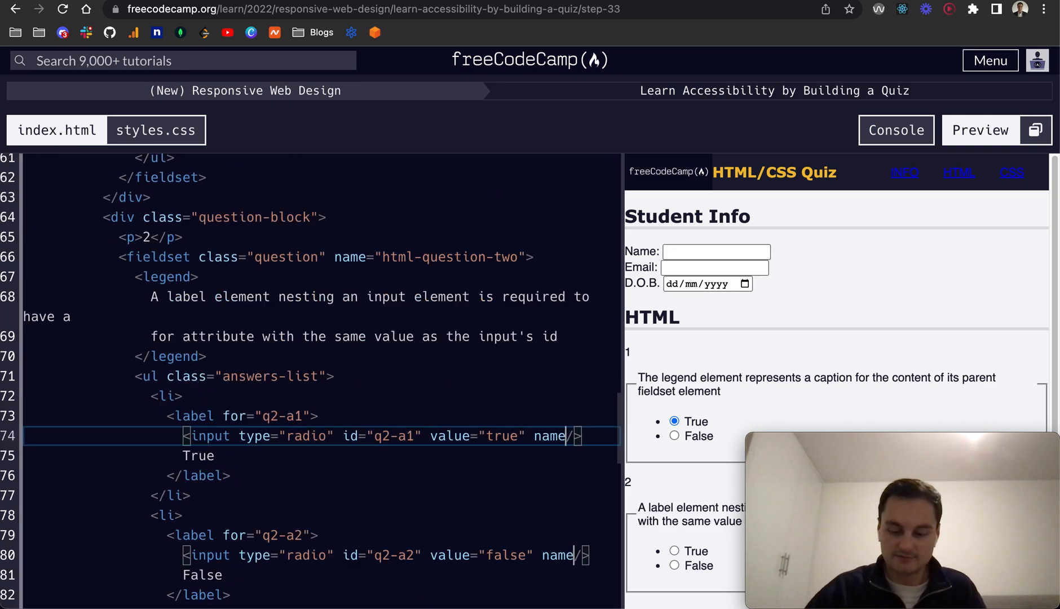
type("=\"q2")
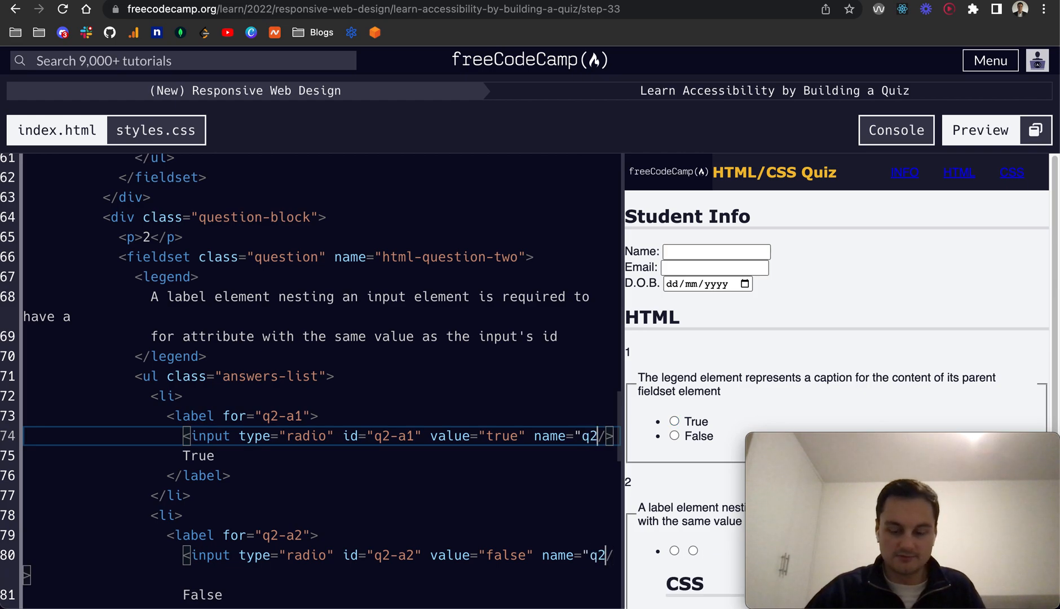
type("\"")
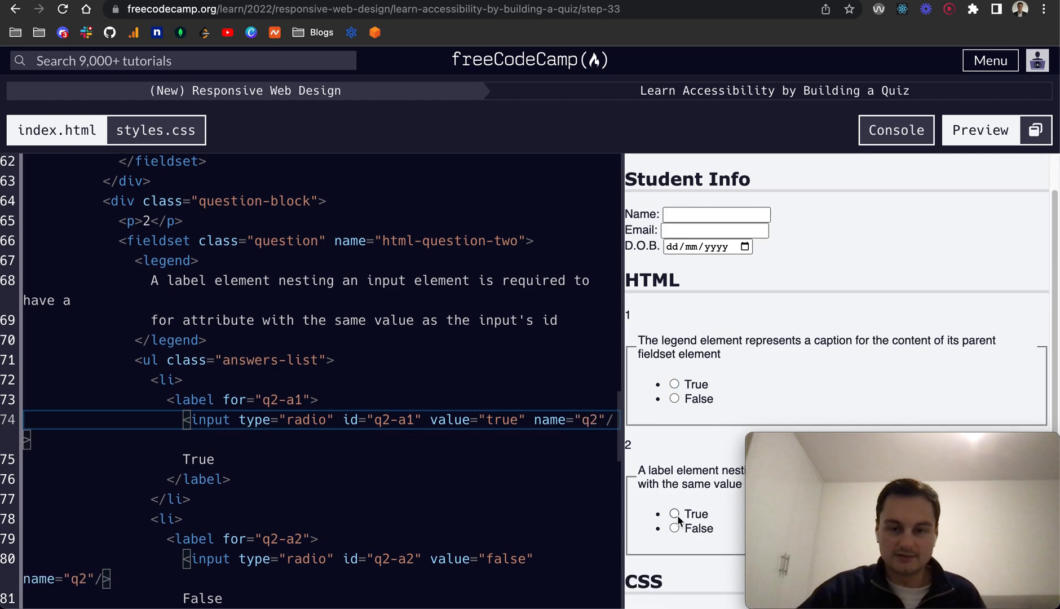
left_click(674, 527)
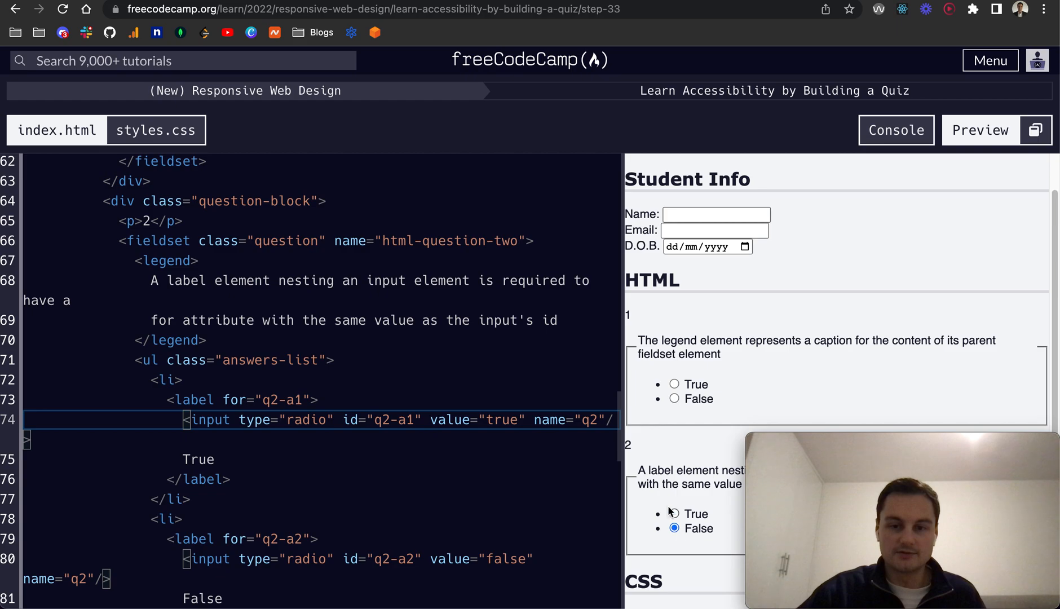
key("ctrl+Return")
scroll(256, 352, "up", 3)
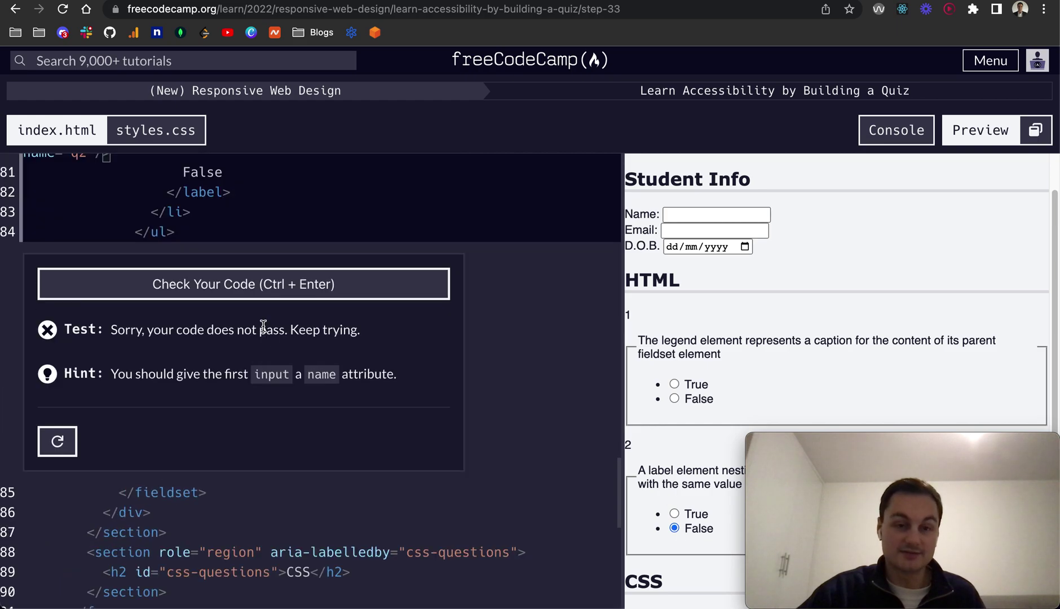
left_click(269, 291)
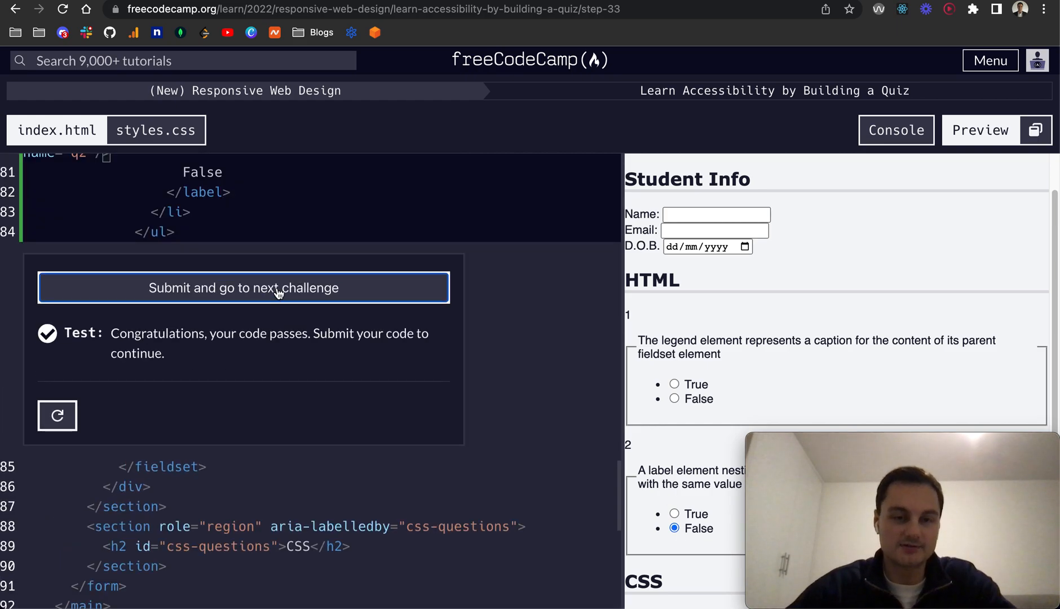
key("ctrl+Return")
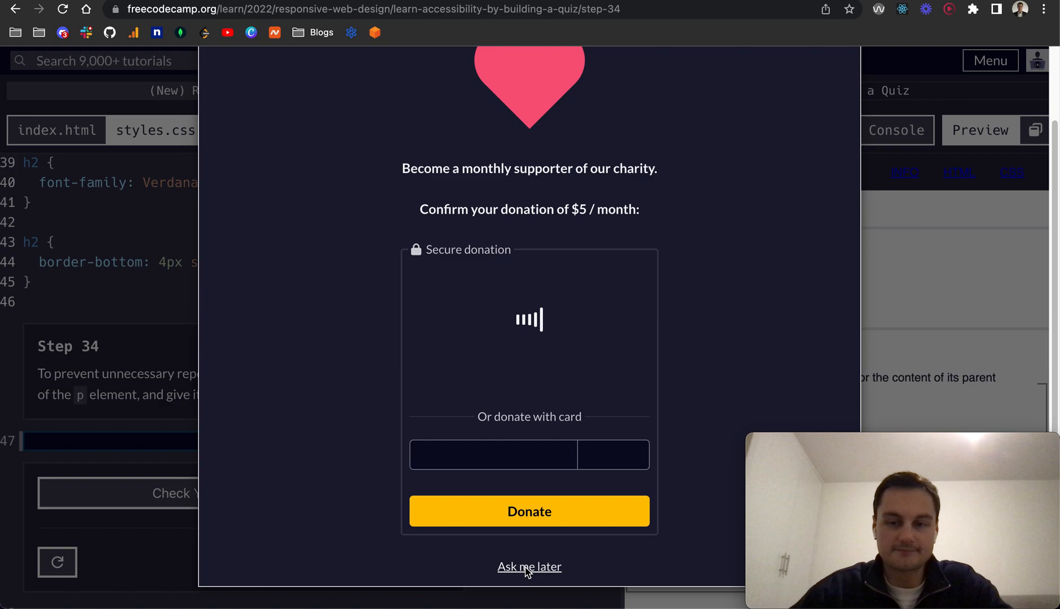
- Dismiss the donation prompt with Ask me later
left_click(527, 570)
type("p::")
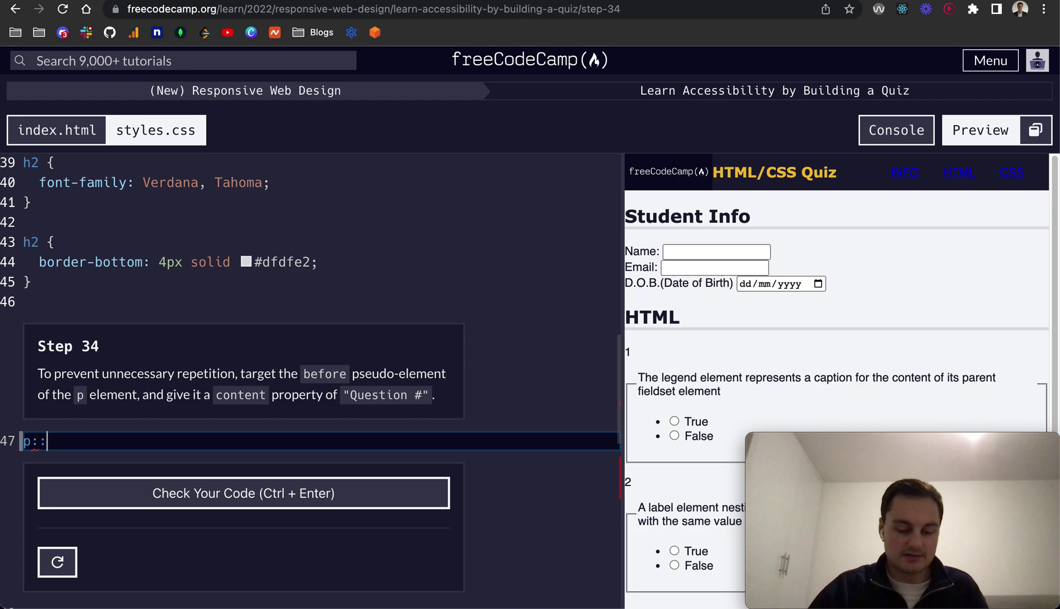
type("before ")
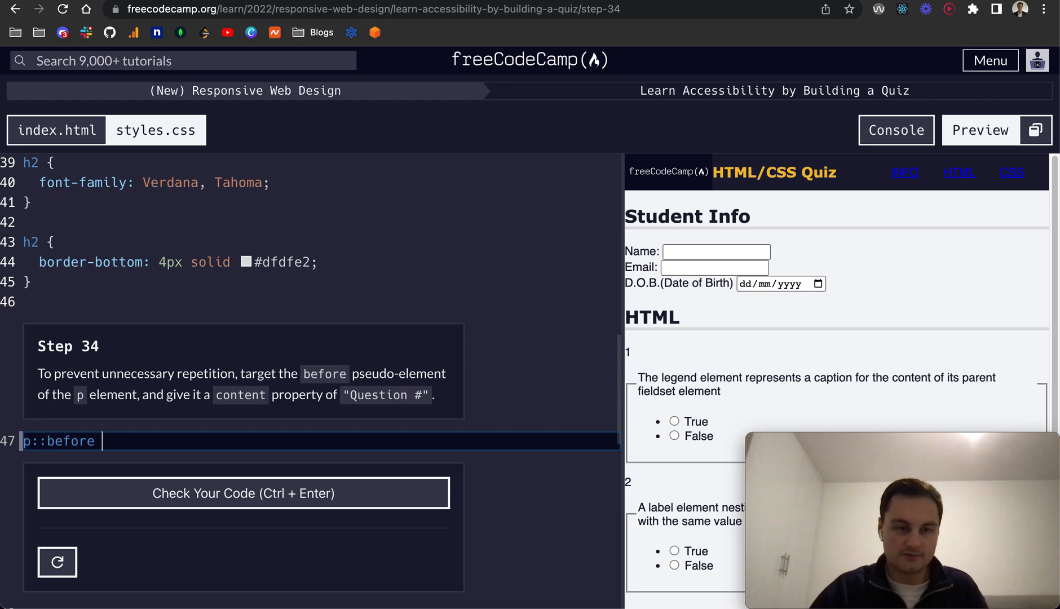
type("{")
- Write p:before { content: 'Question #' } in styles.css, pass the check and advance to Step 35
key("Return")
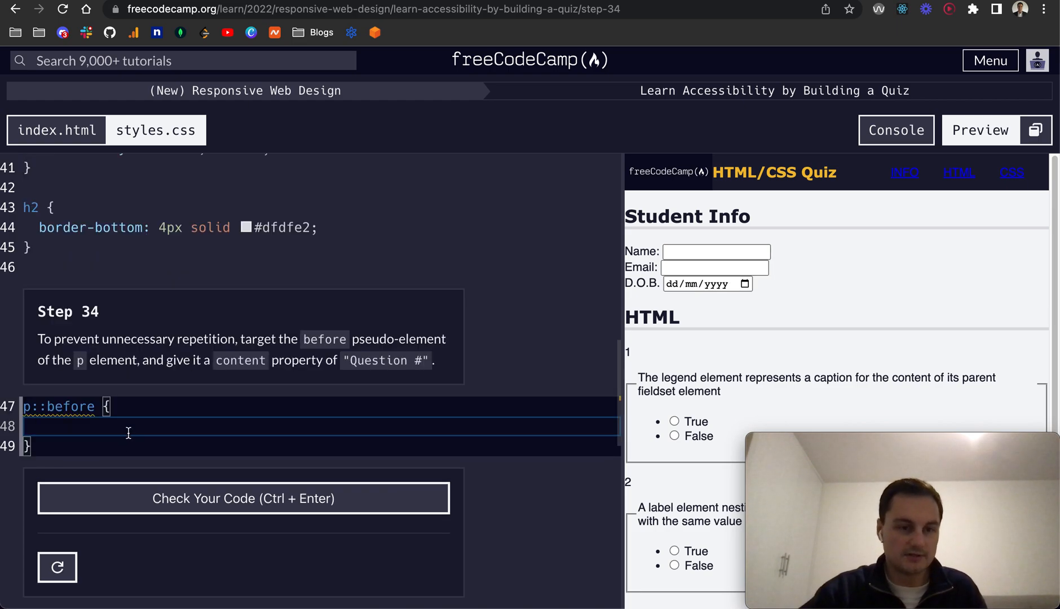
left_click(39, 406)
key("BackSpace")
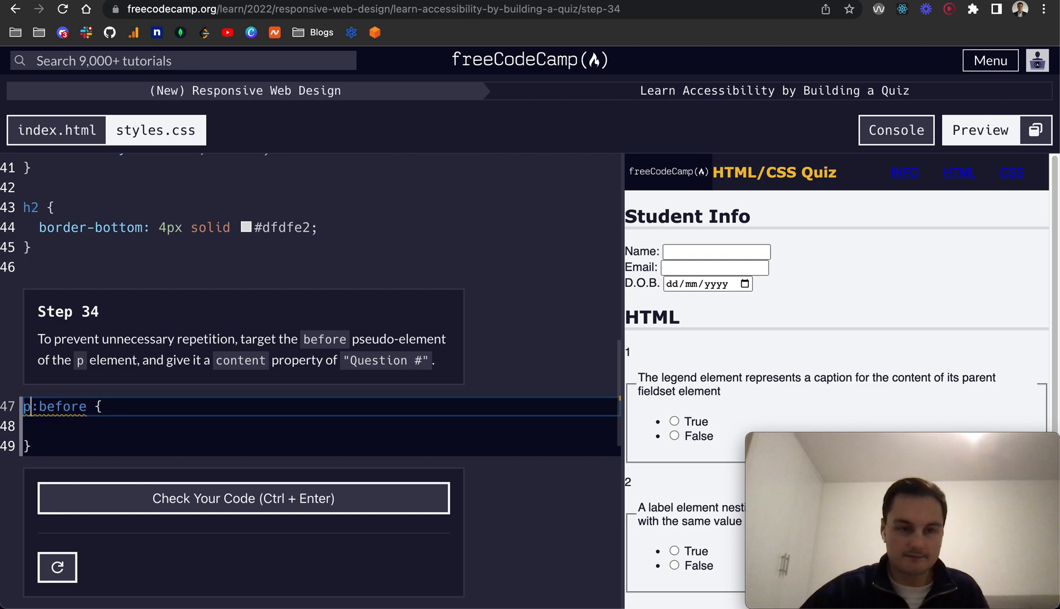
key("Down")
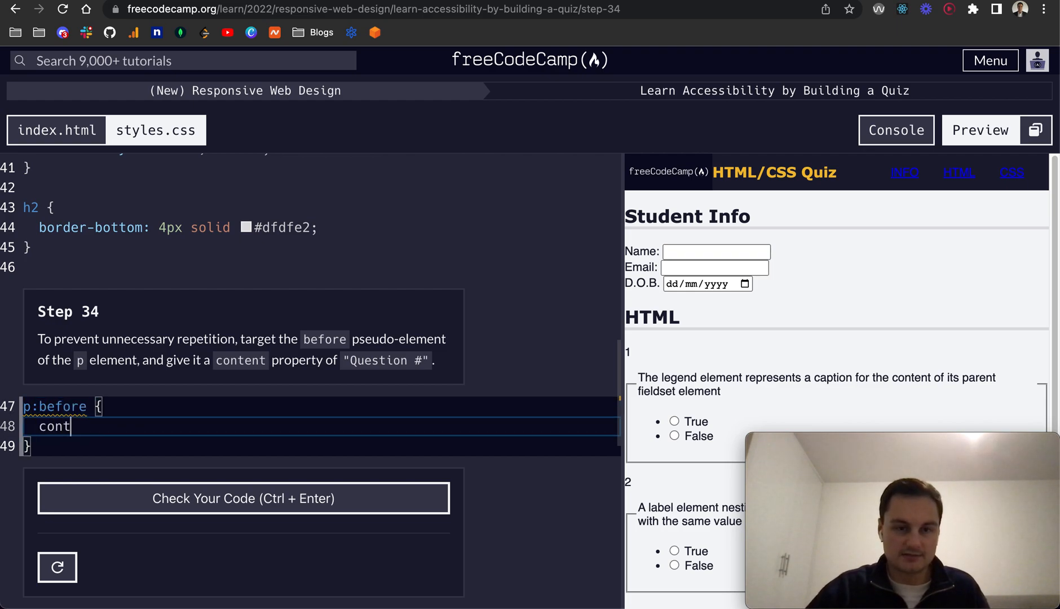
type("ent: '")
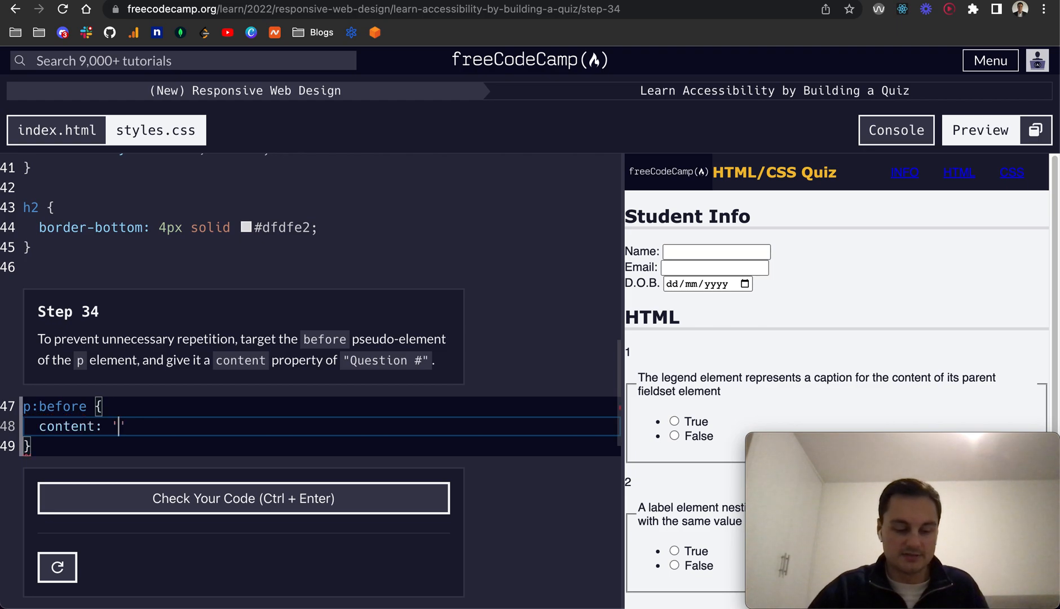
type("Question ")
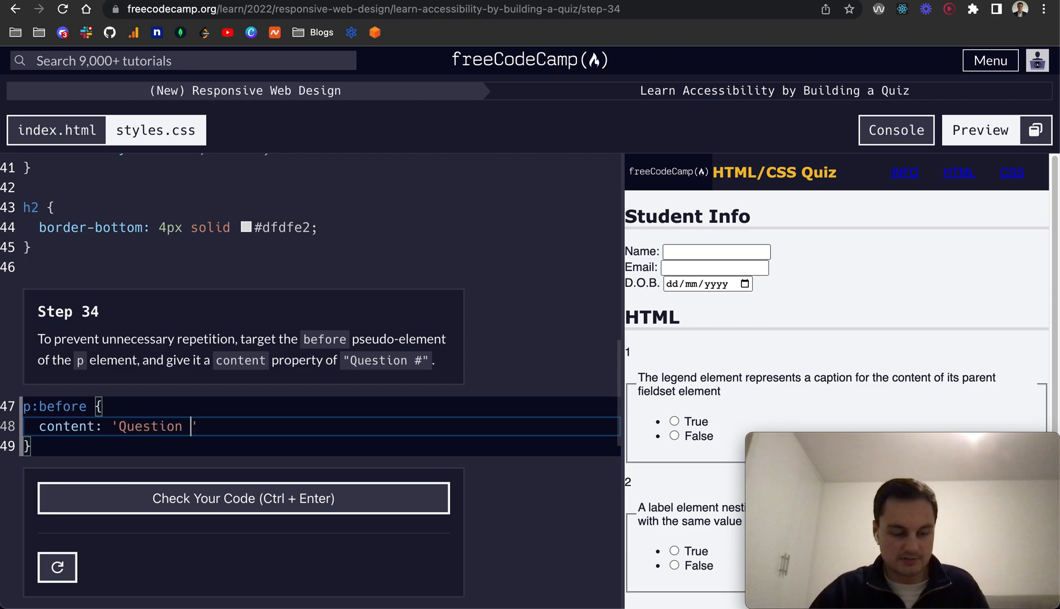
type("3")
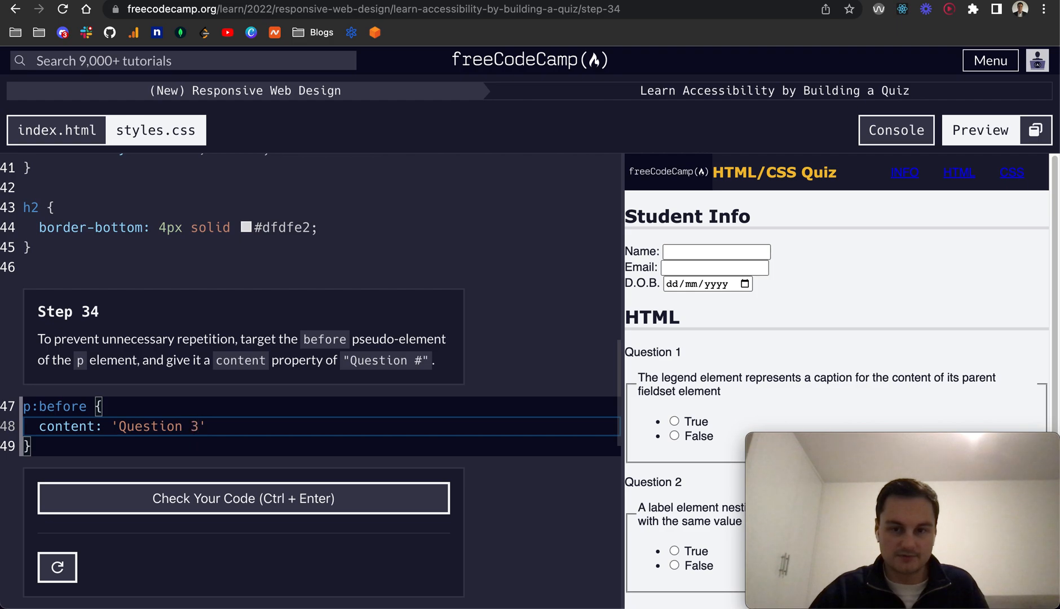
key("BackSpace")
type("#")
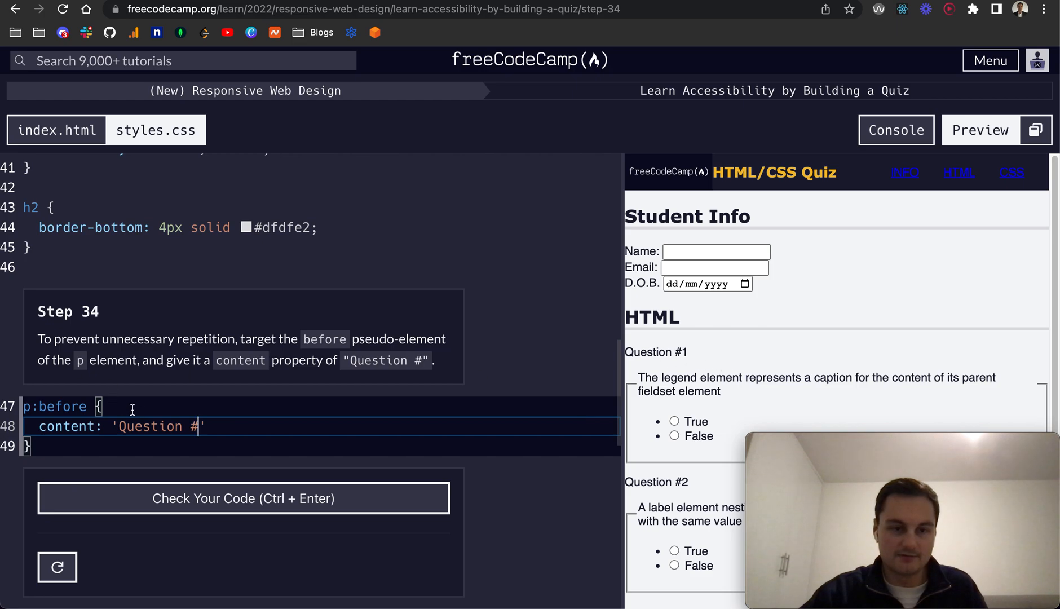
left_click(132, 499)
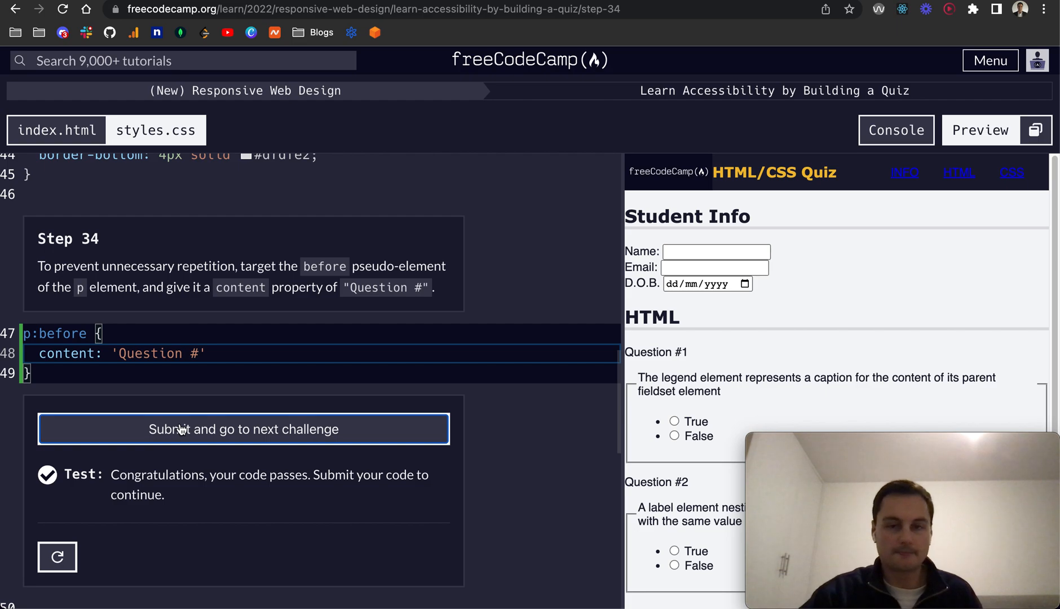
left_click(180, 429)
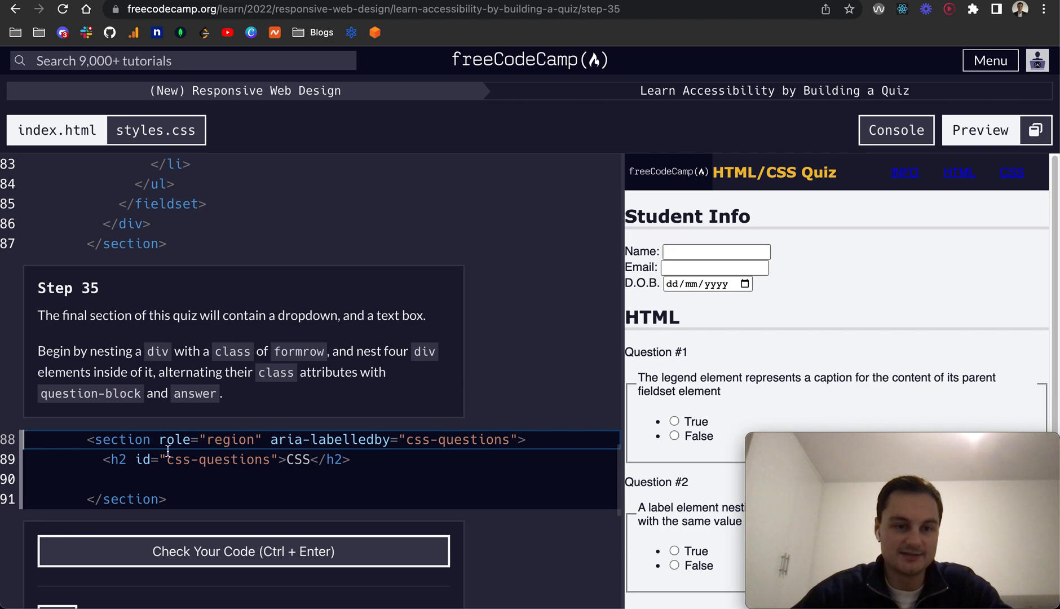
- Start typing <div class='formrow'> on the empty line inside the CSS section
left_click(165, 477)
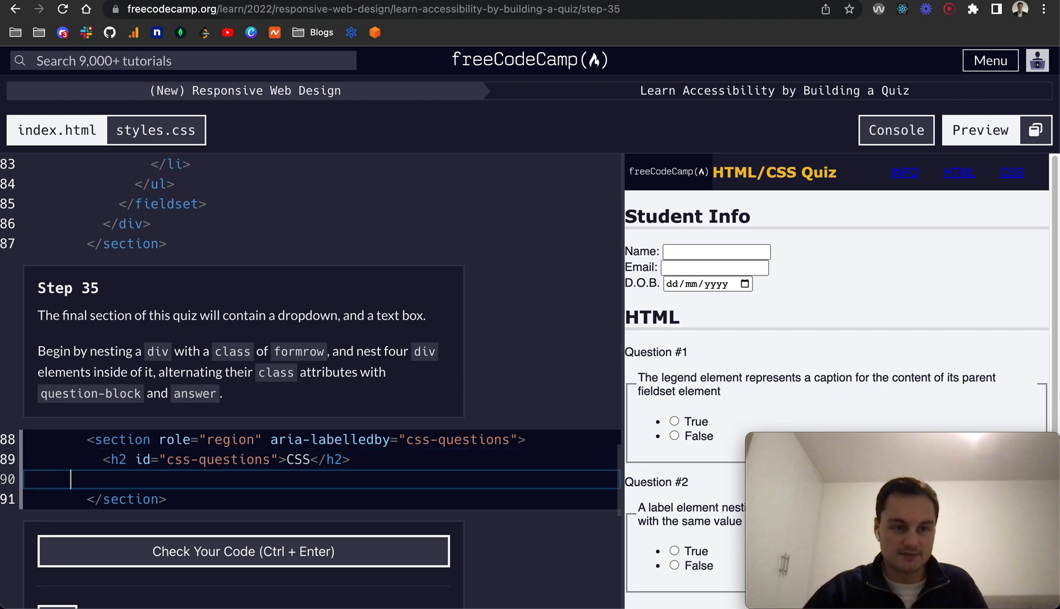
type("<div")
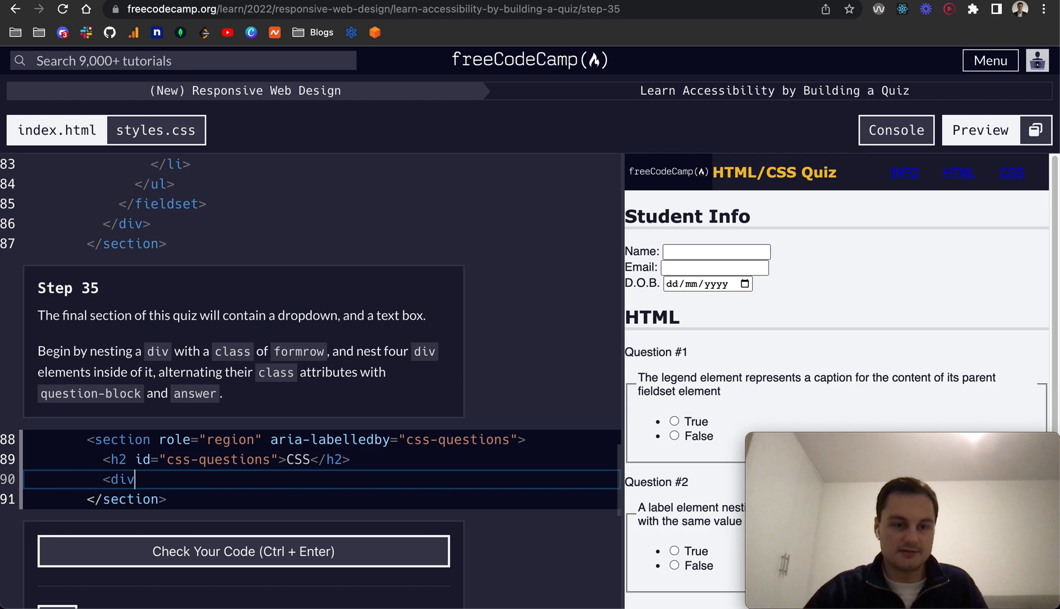
type(" class='formrow'></div>")
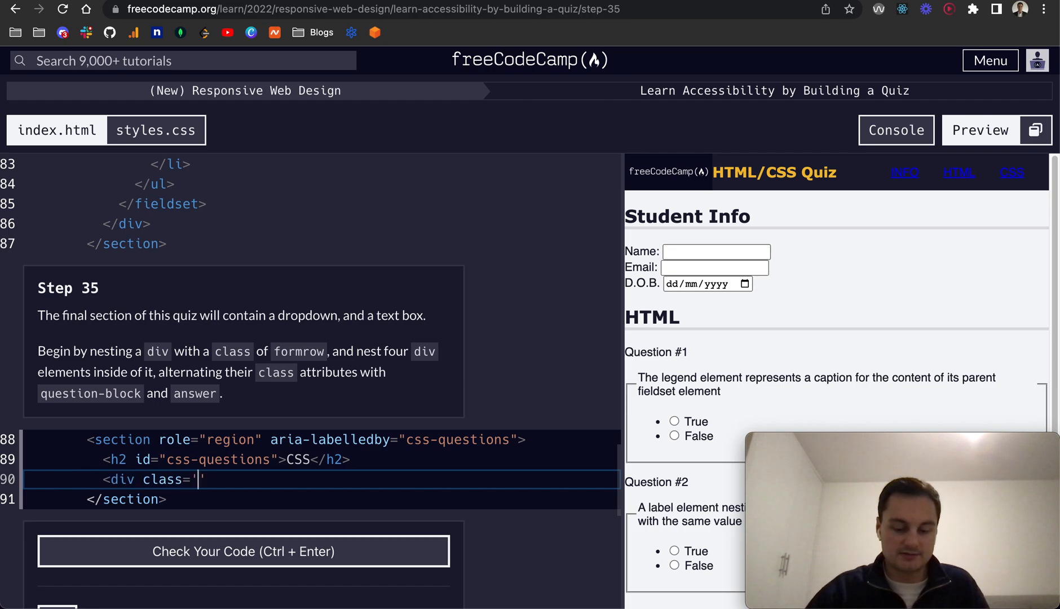
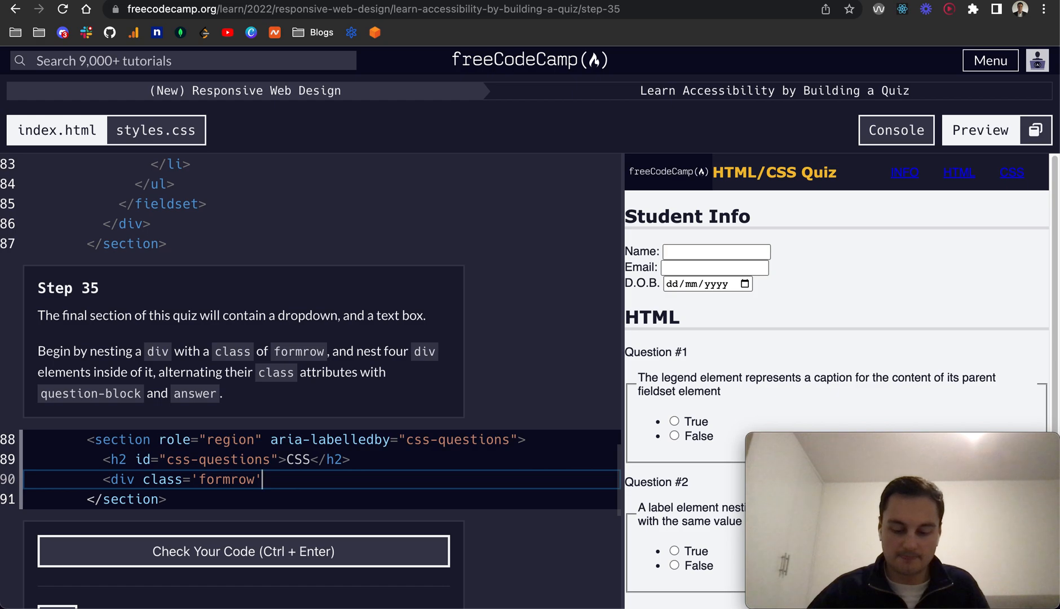
type("?")
type("><")
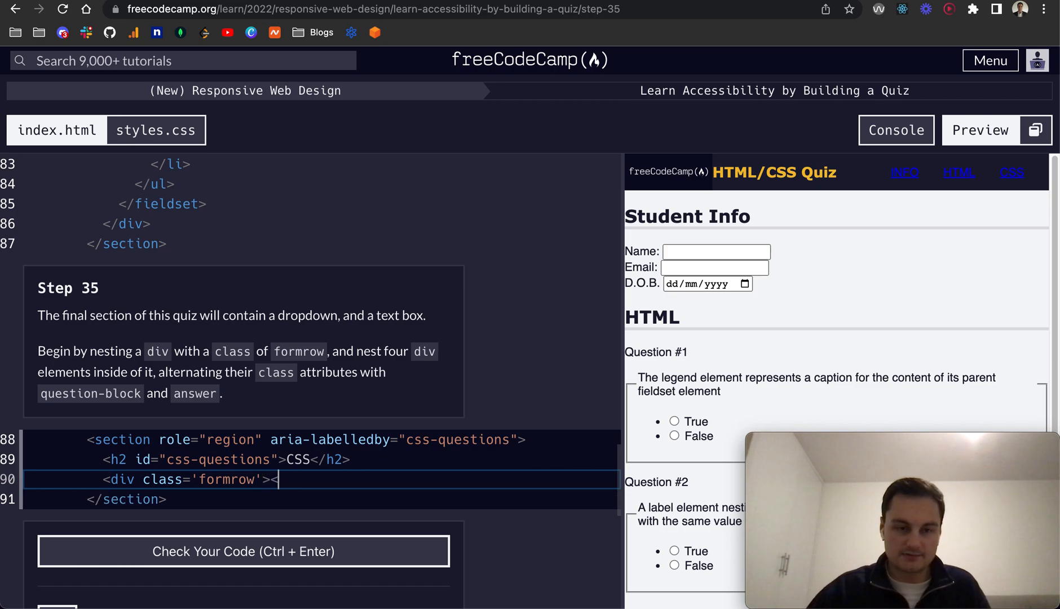
type("/div>")
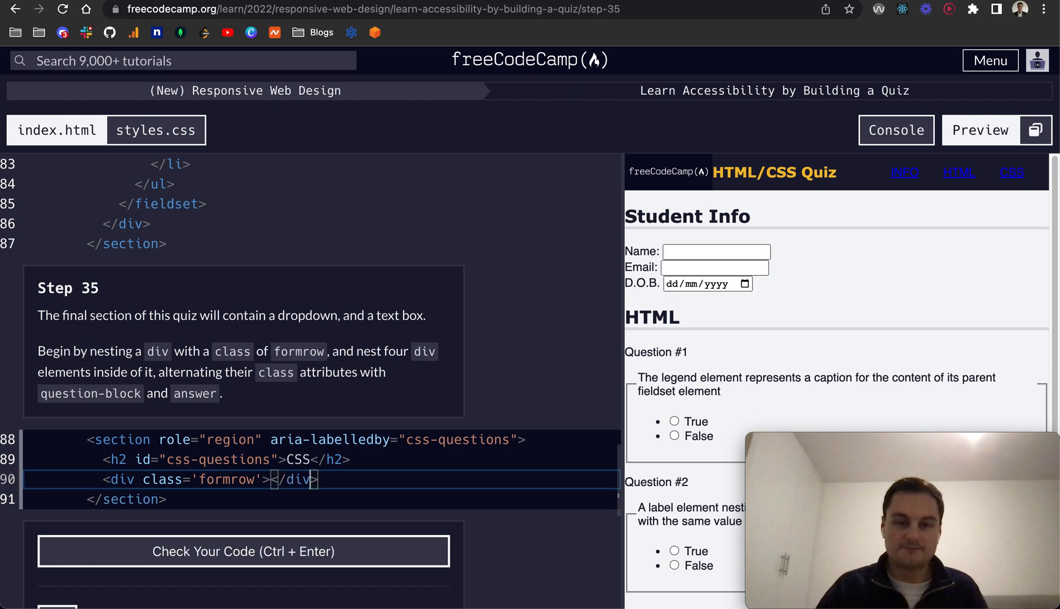
- Inside the formrow div, create four empty div lines by duplicating one empty div
key("Left")
key("Left")
key("Return")
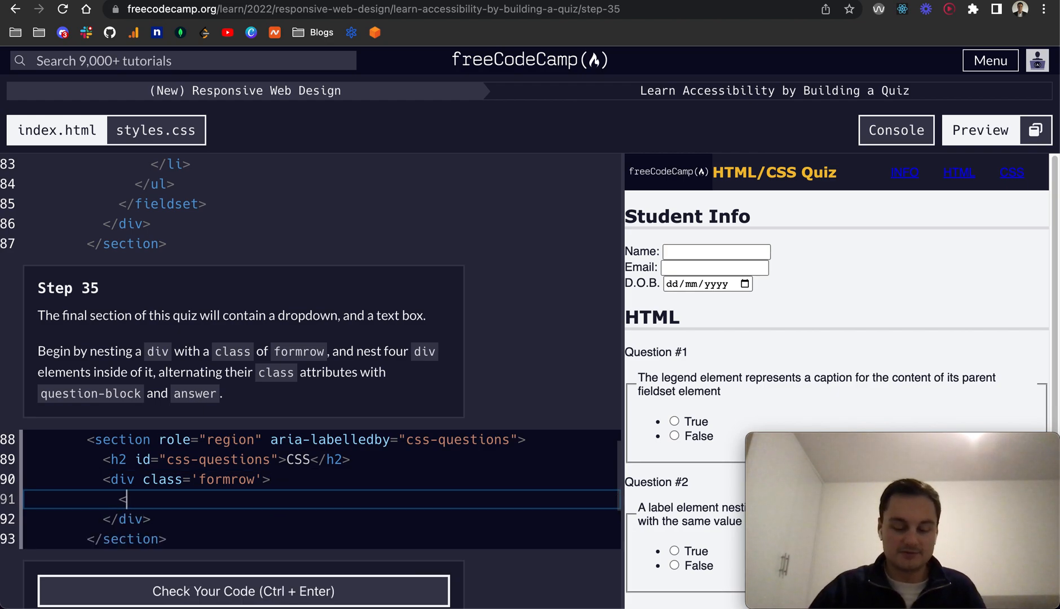
type("div></")
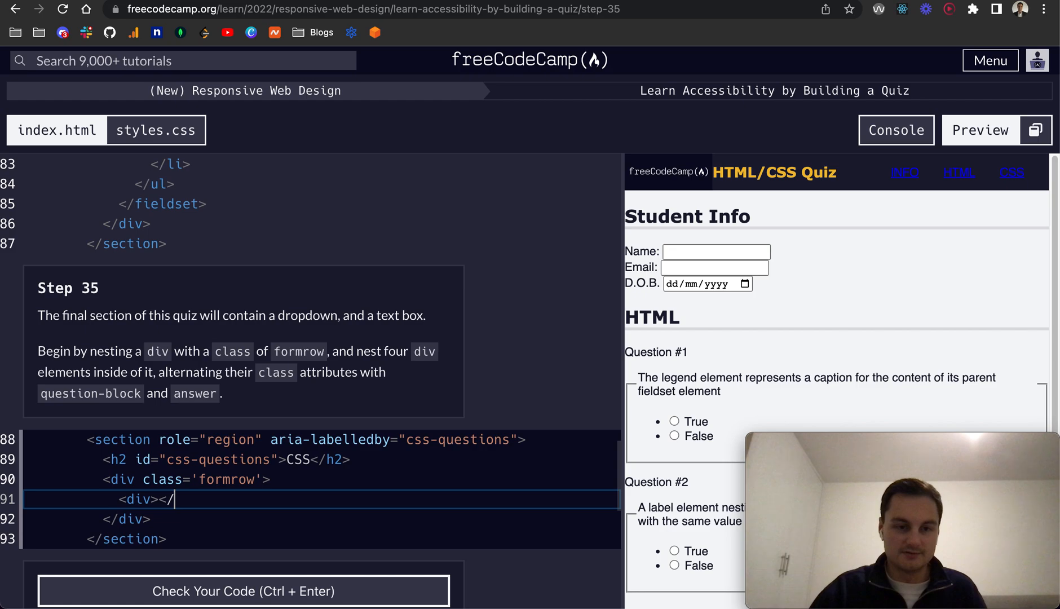
type("div")
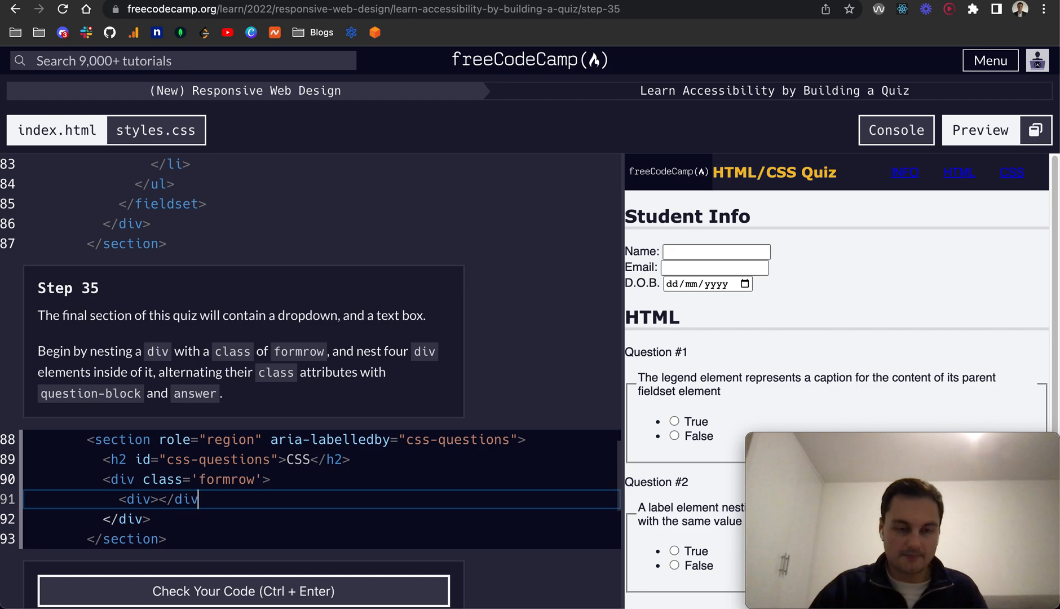
type(">")
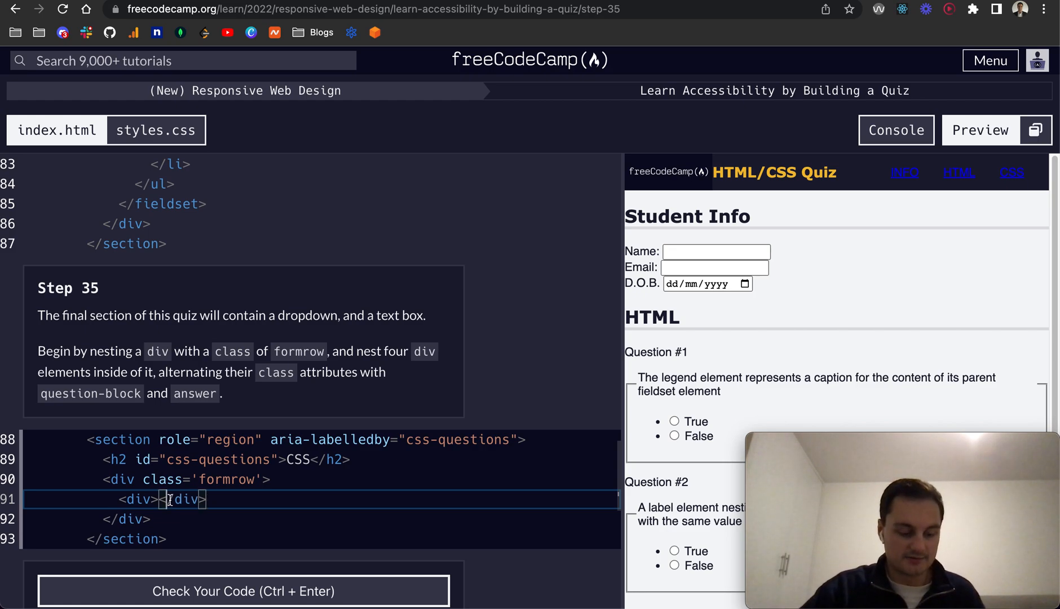
key("shift+alt+Down")
key("shift+alt+Down")
key("shift+alt+Down")
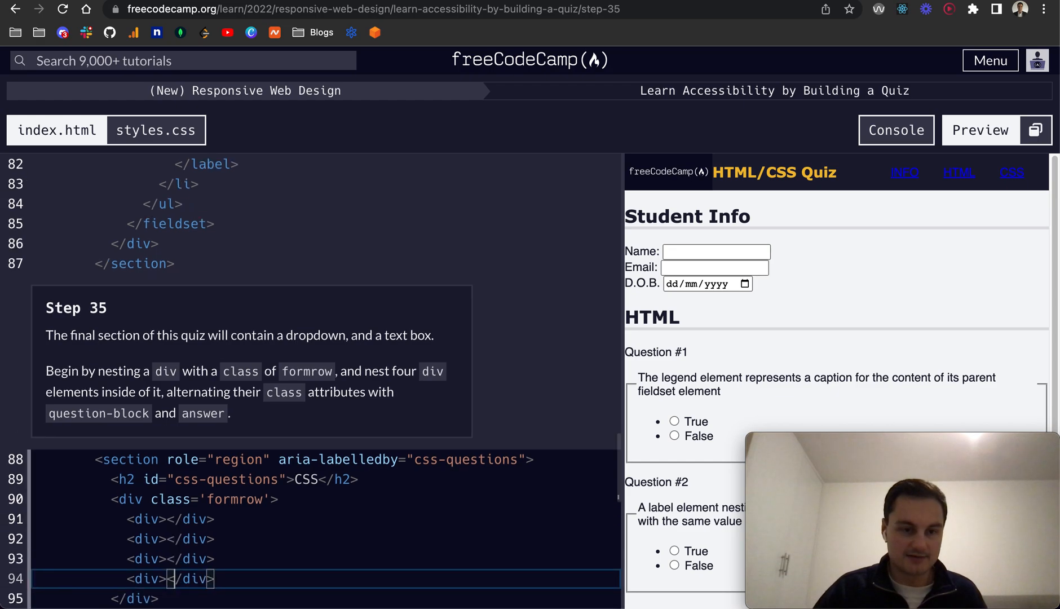
key("Up")
key("Up")
key("Up")
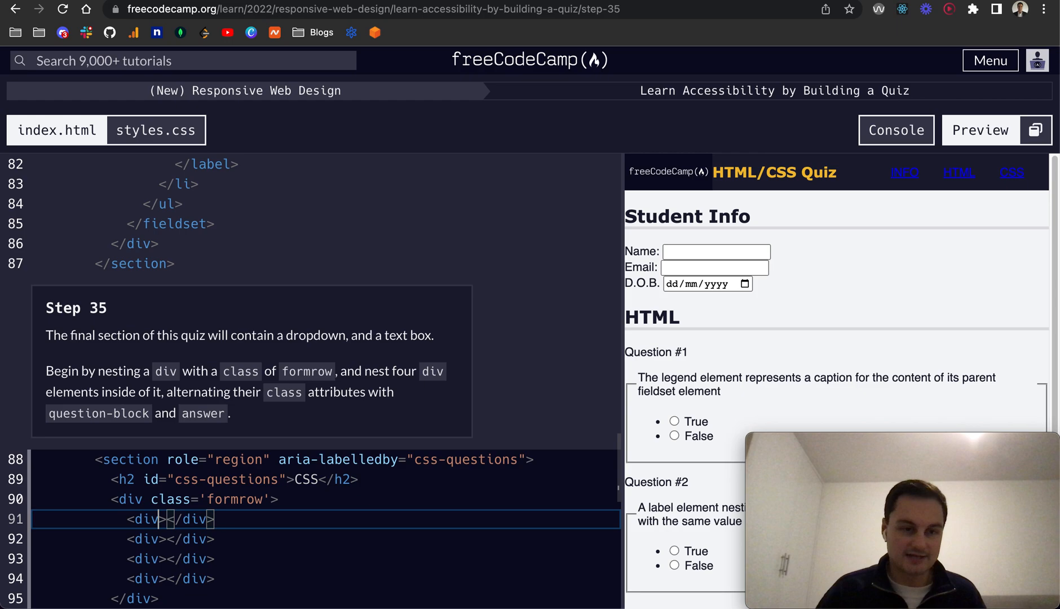
key("Left")
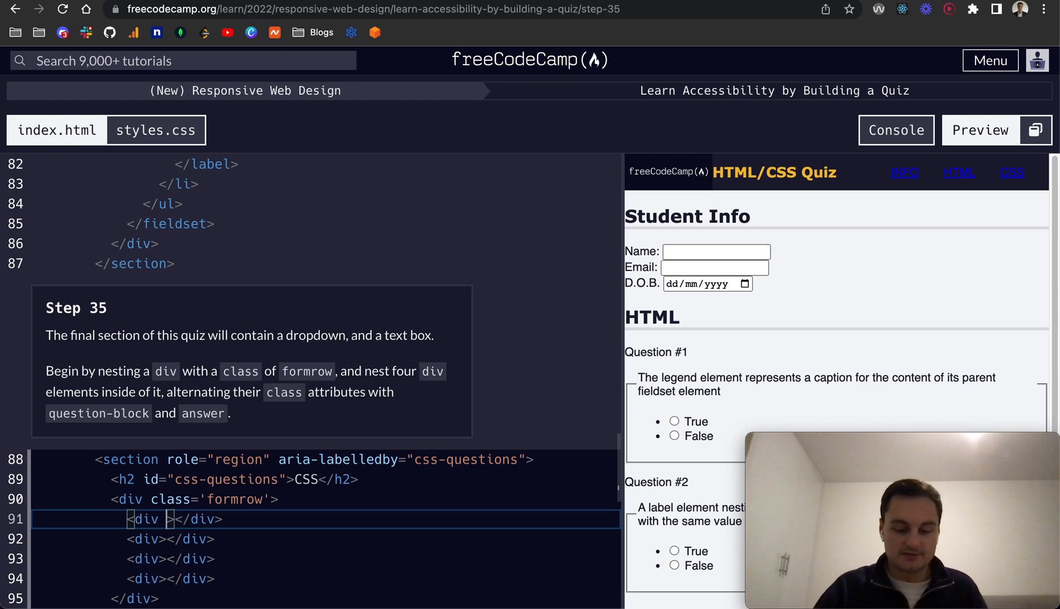
type("c")
key("BackSpace")
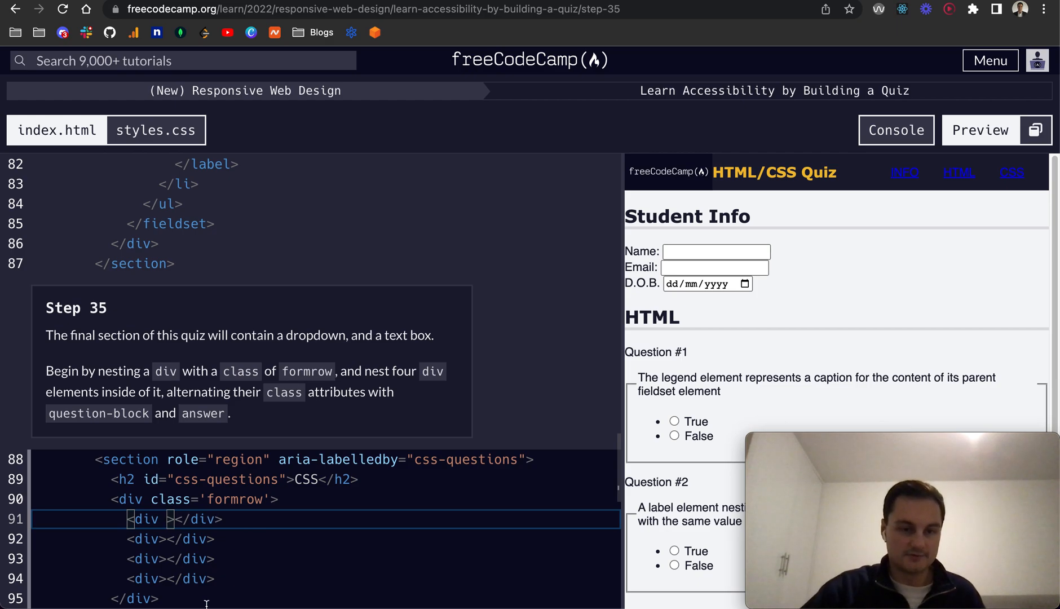
- Give divs one and three class question-block and divs two and four class answer using multi-cursor edits
left_click(159, 539, "alt")
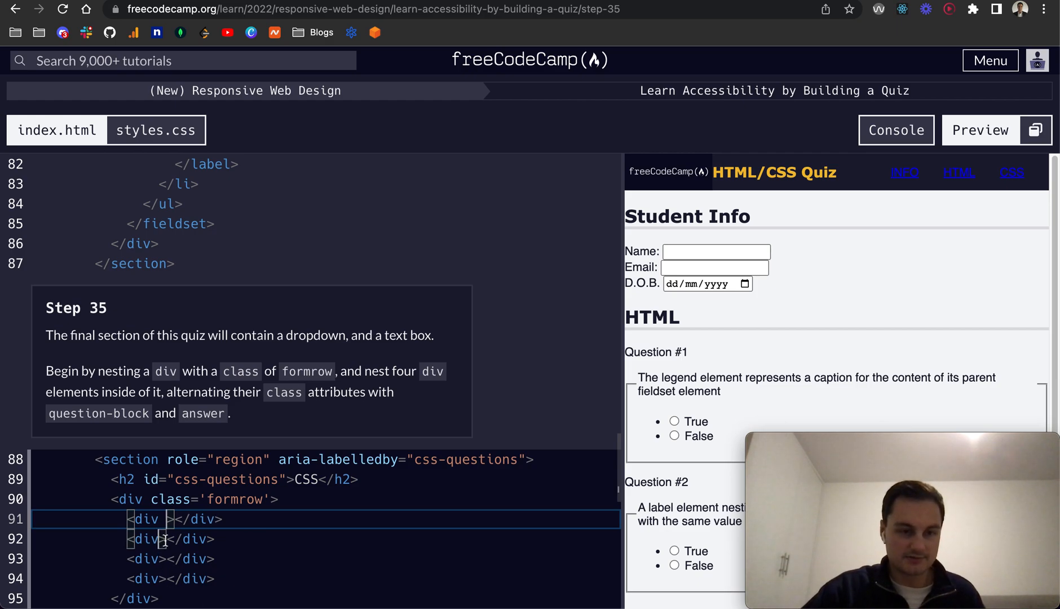
type("class=")
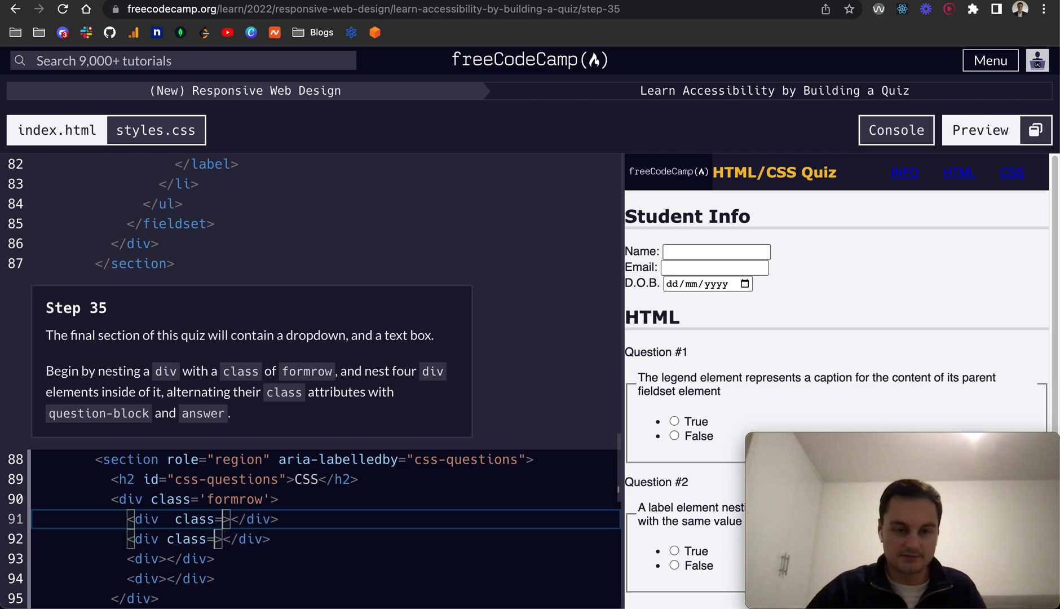
type("'questio")
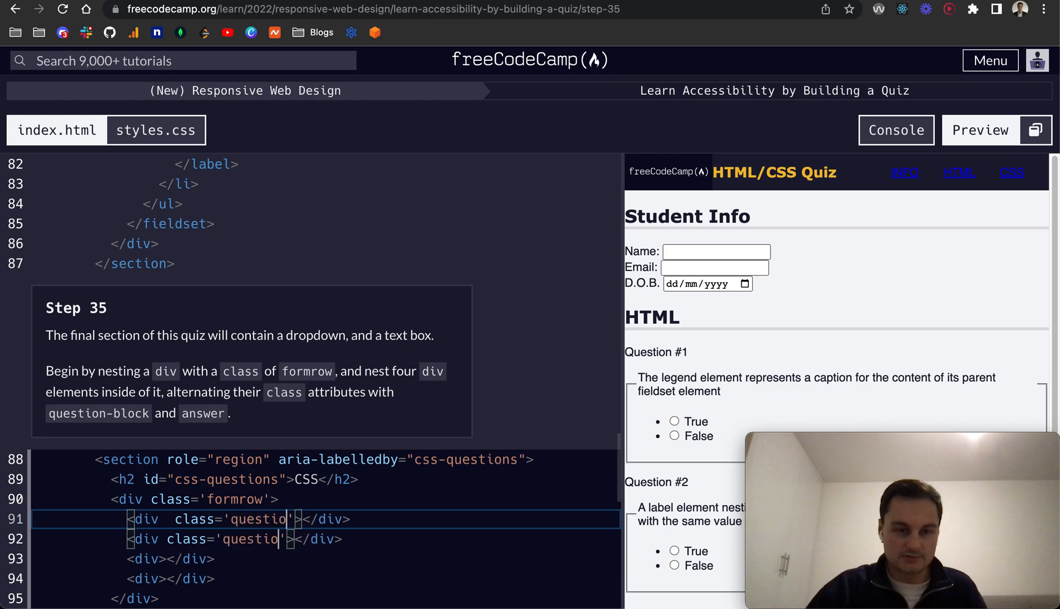
type("n-block")
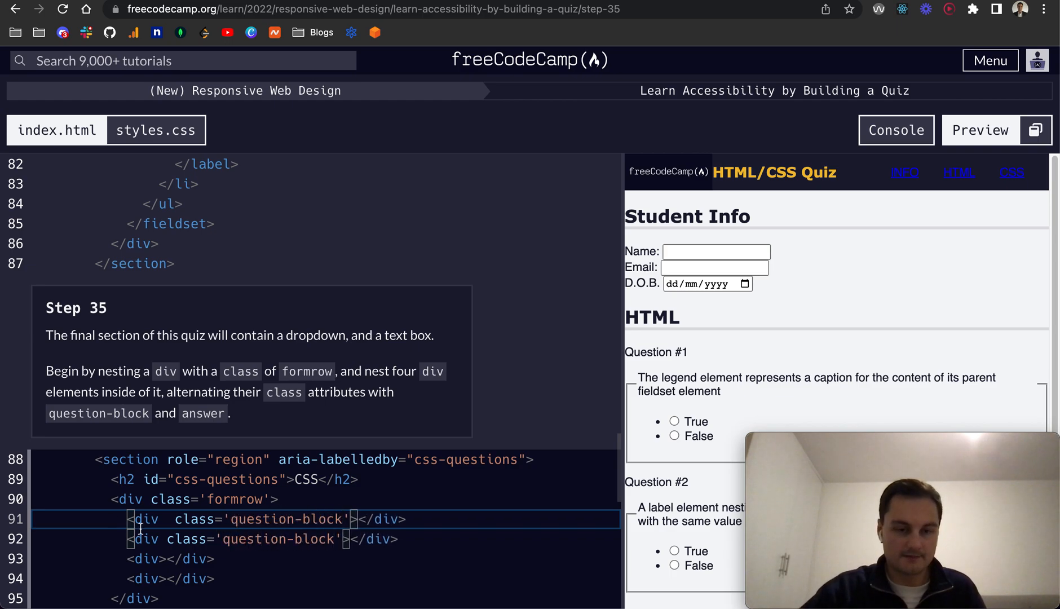
left_click(189, 539)
key("alt+Down")
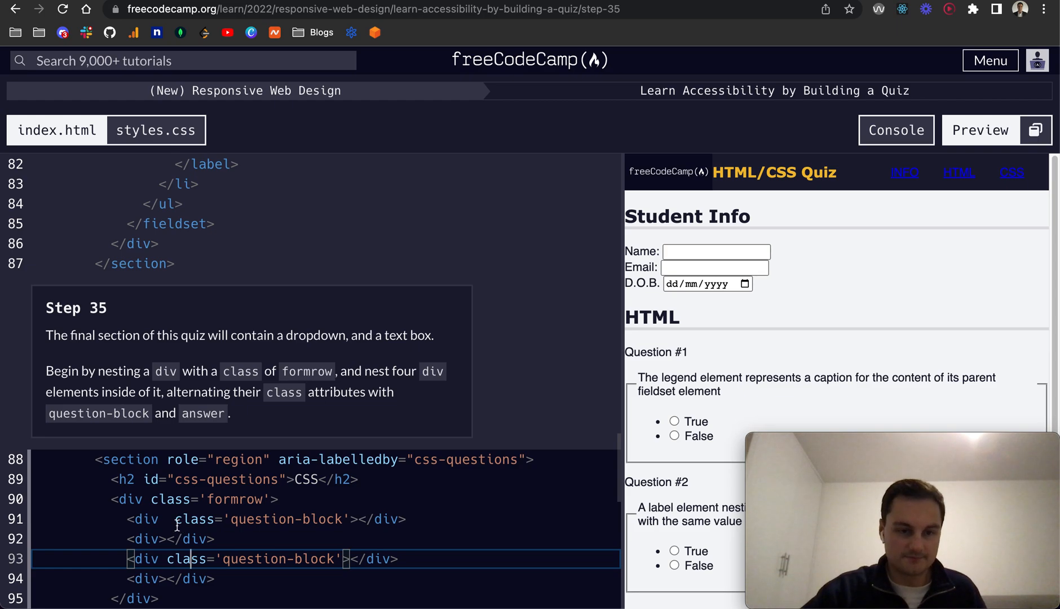
left_click(162, 538)
left_click(162, 539)
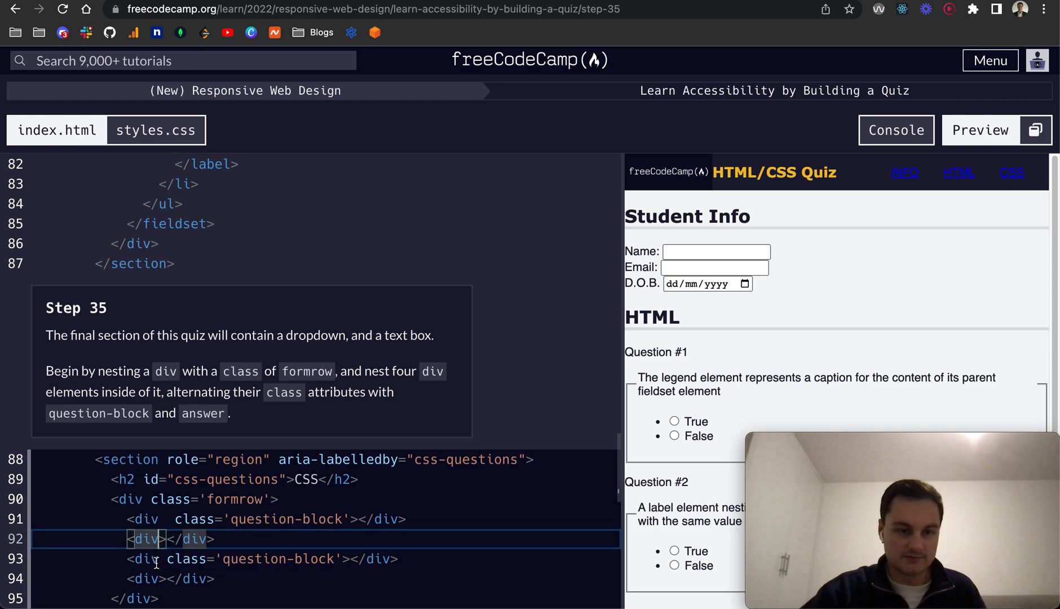
left_click(158, 582, "alt")
type("class")
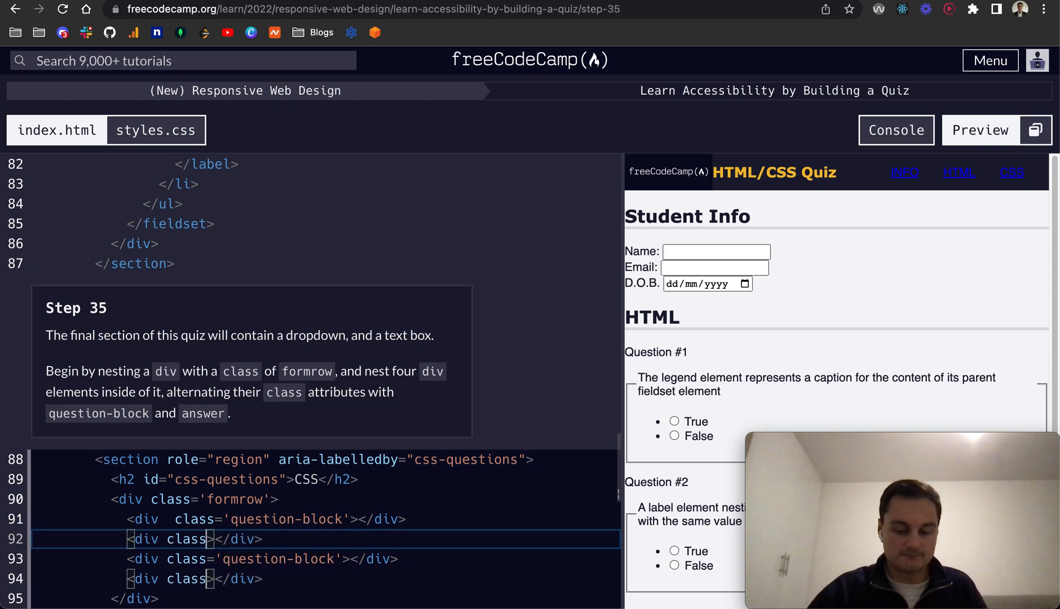
type("='question")
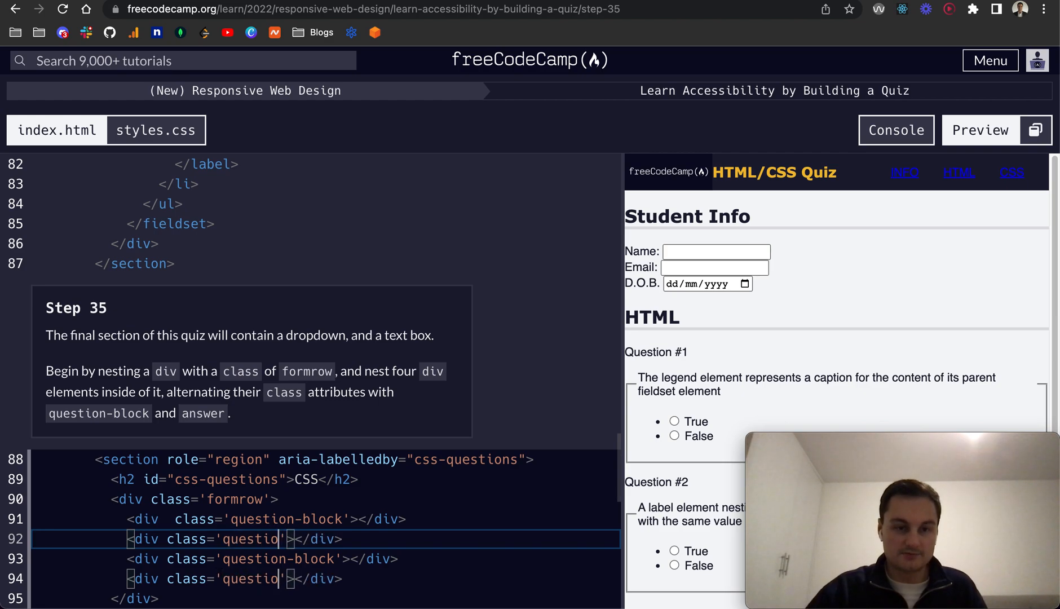
key("BackSpace")
key("BackSpace")
key("BackSpace")
key("BackSpace")
key("BackSpace")
type("answer")
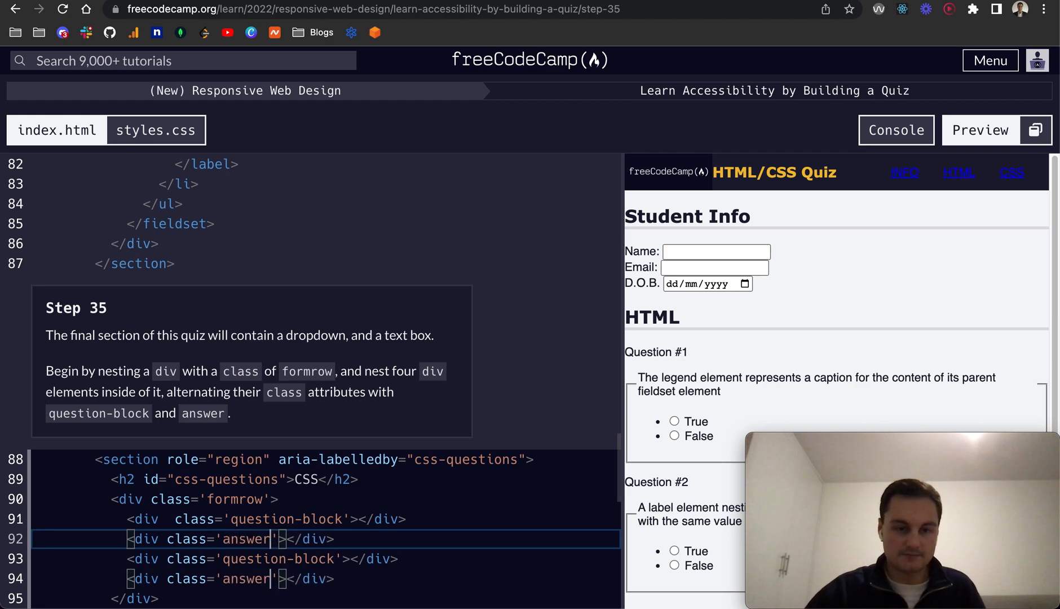
- Run the step 35 tests and verify the question-block and answer classes on the first divs
key("ctrl+Return")
scroll(171, 546, "down", 5)
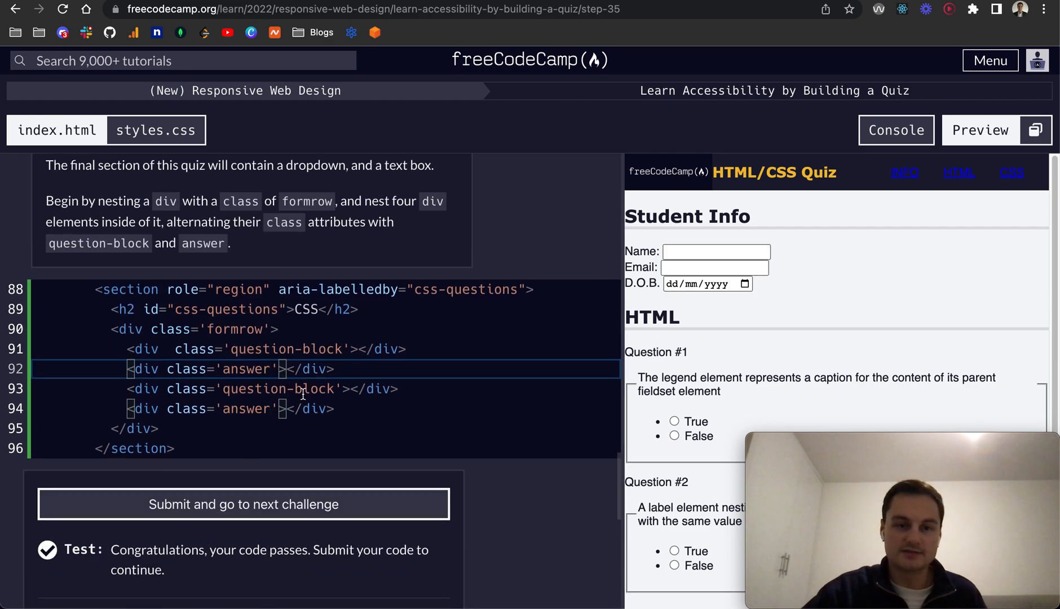
left_click(287, 409)
left_click(279, 347)
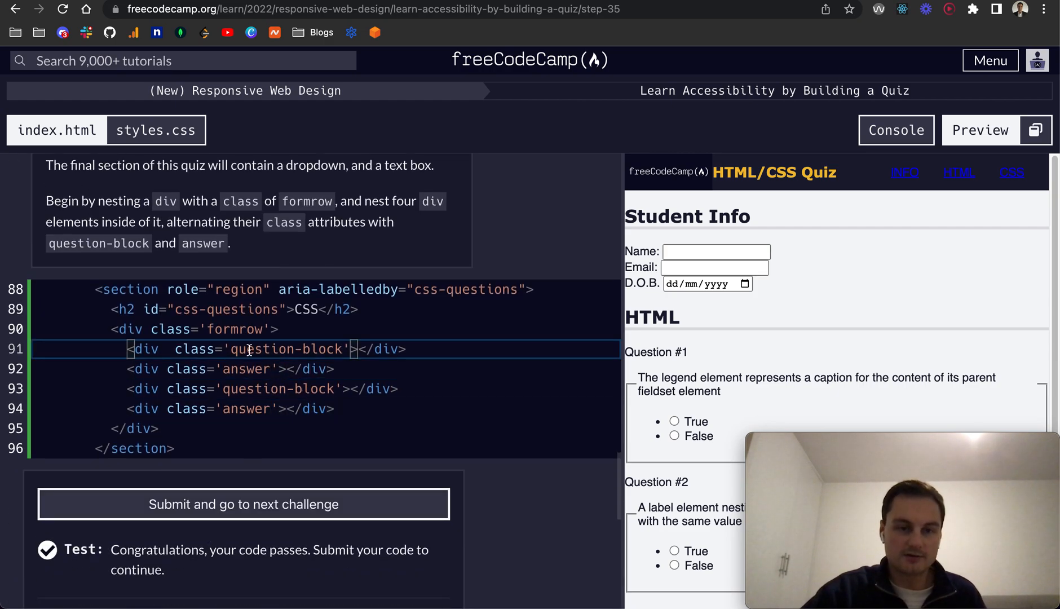
left_click(250, 368)
scroll(689, 460, "down", 1)
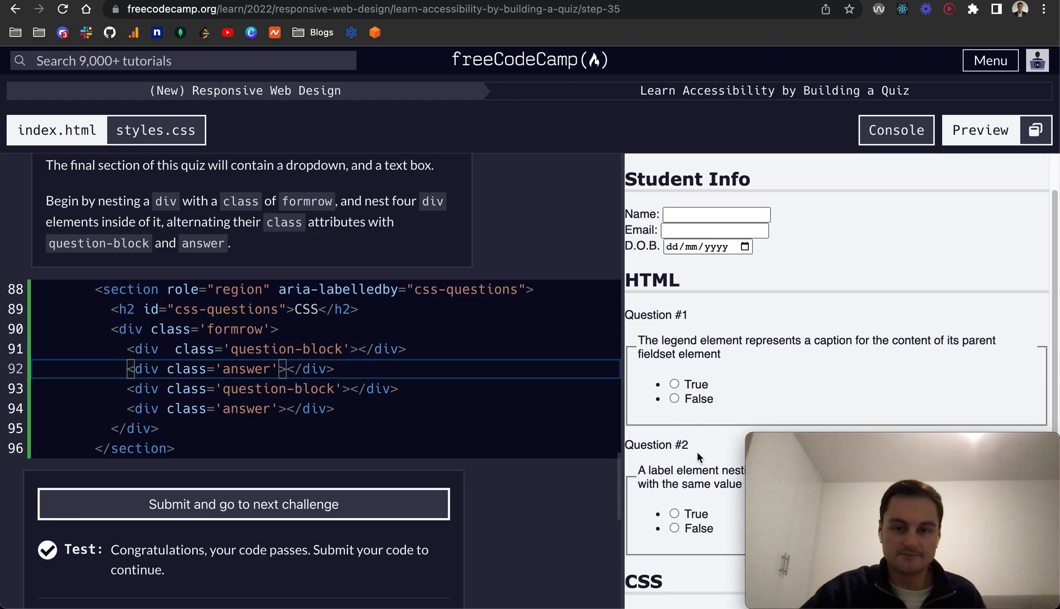
- Submit step 35 and open blank lines inside both question-block divs for step 36
left_click(189, 506)
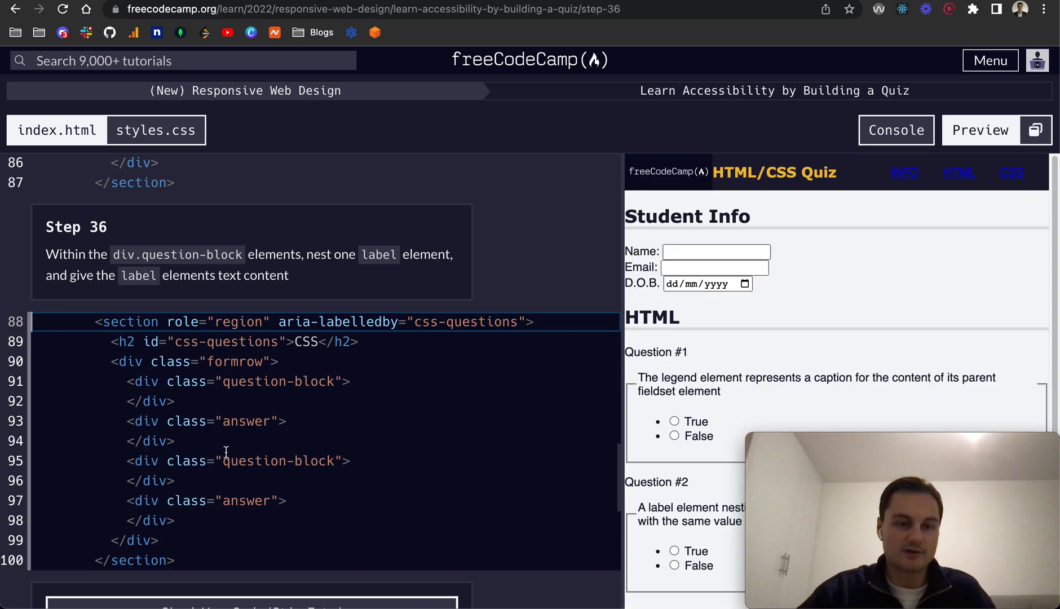
left_click(364, 381)
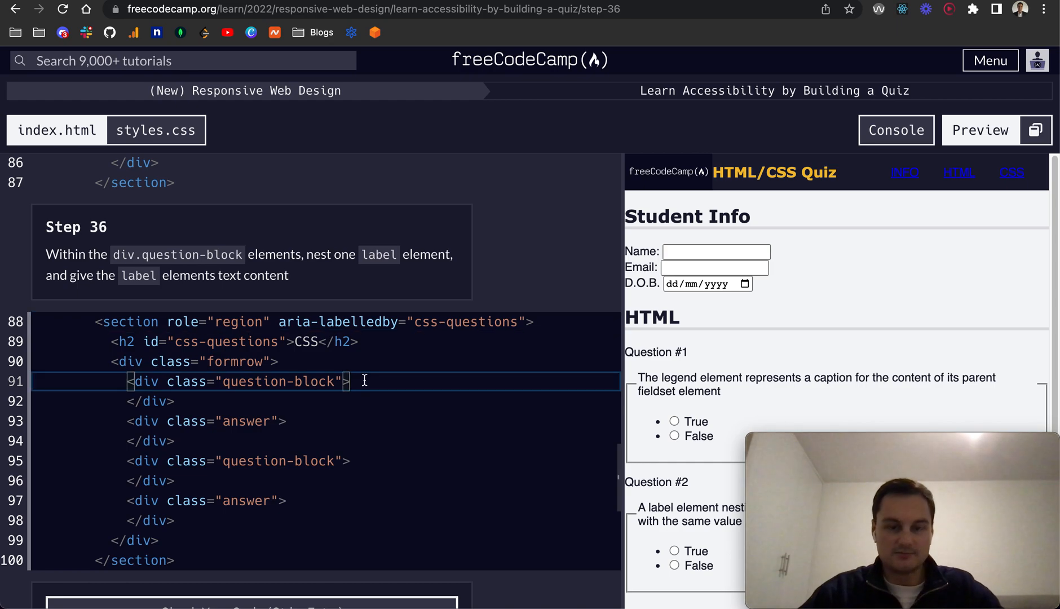
key("Return")
left_click(368, 472)
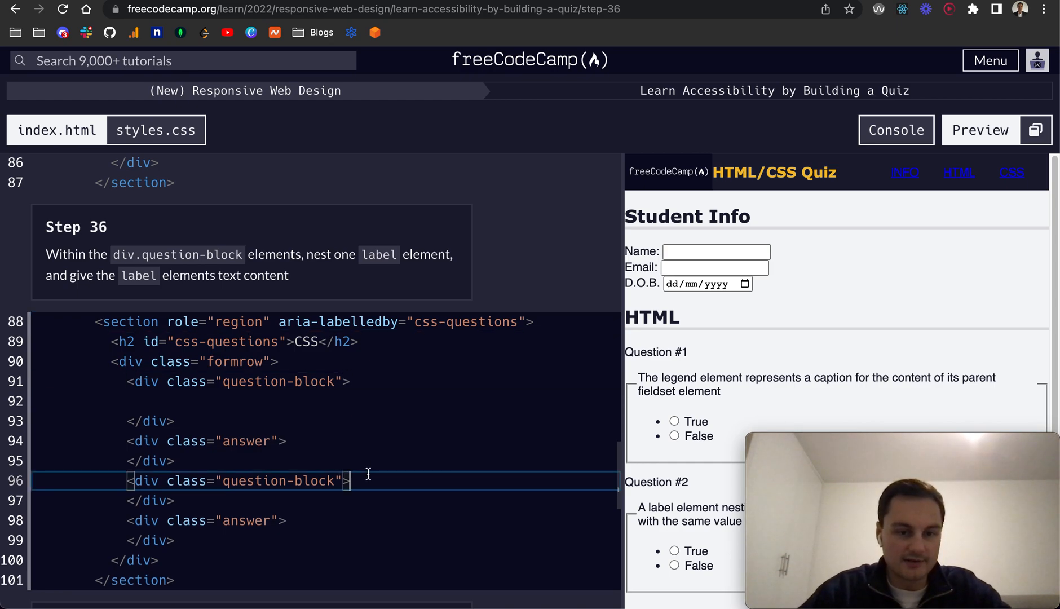
key("Return")
type("<label")
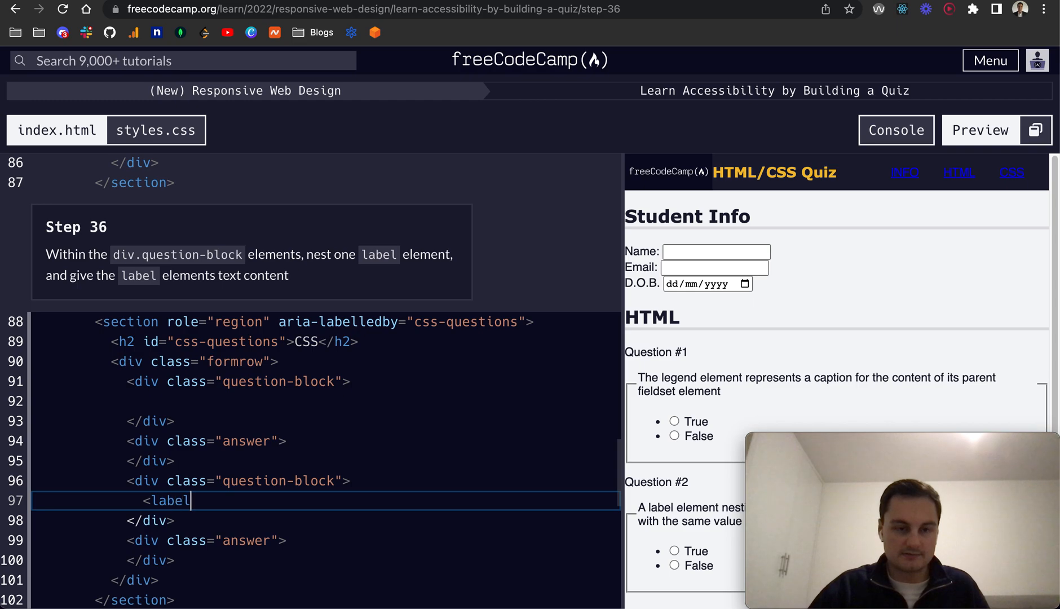
type("><")
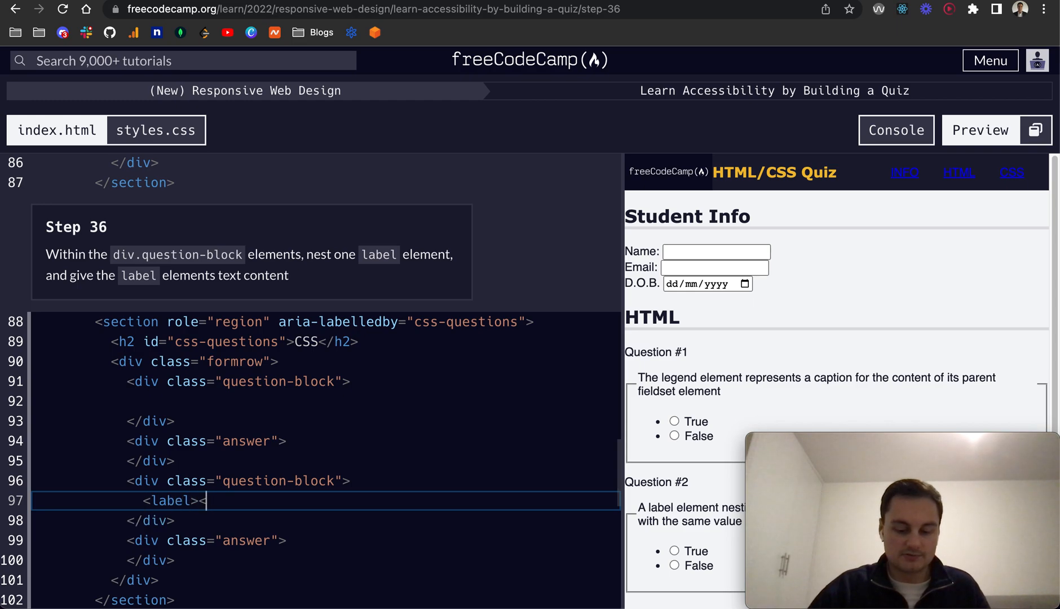
type("/label>")
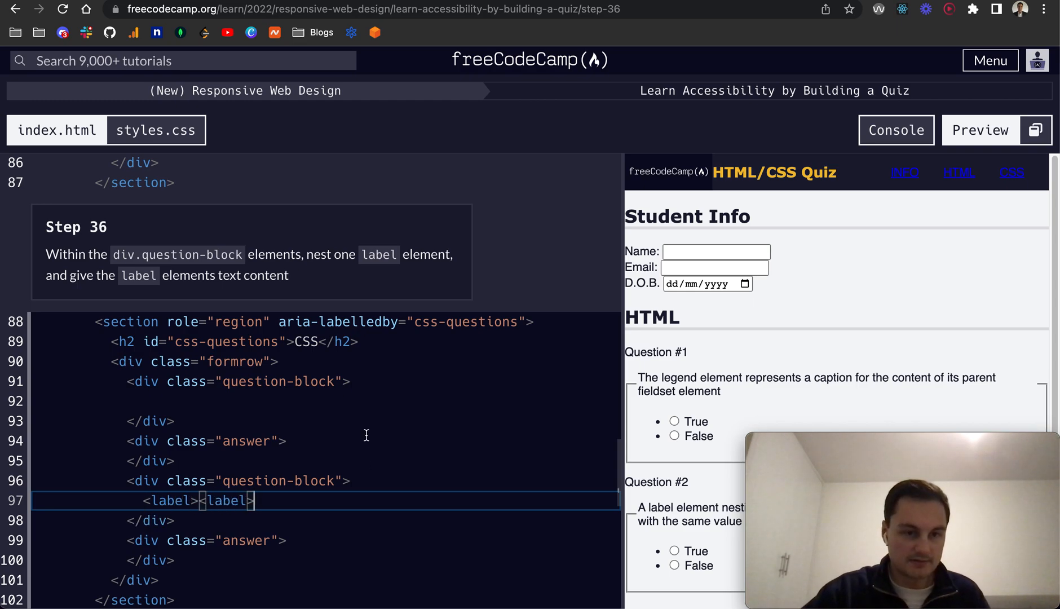
- Copy the label tags into the first question block and write Content in both labels at once
triple_click(215, 496)
key("ctrl+c")
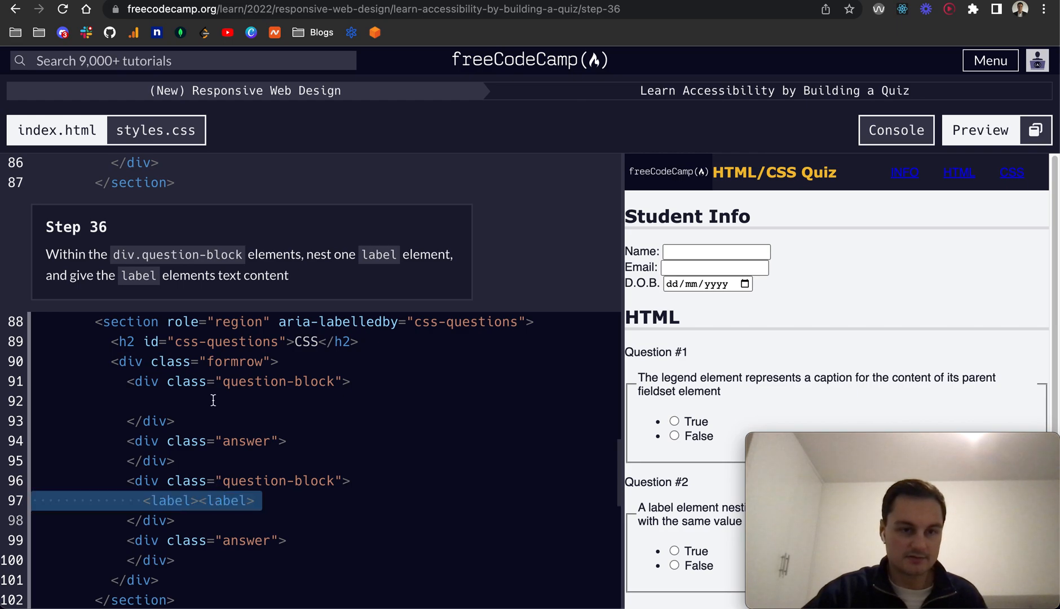
left_click(212, 402)
key("ctrl+v")
left_click(199, 402)
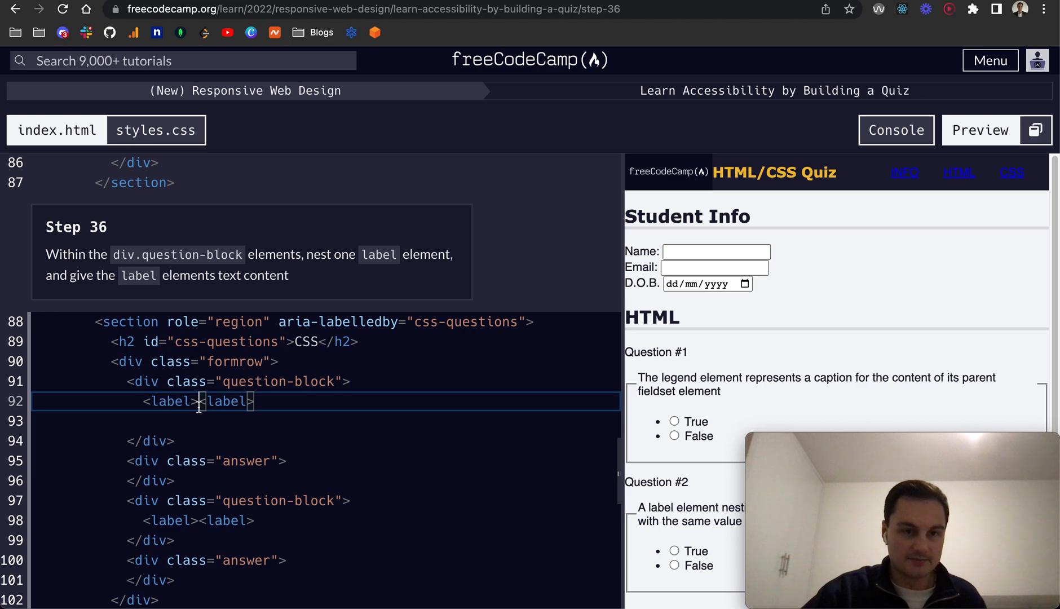
left_click(198, 520, "alt")
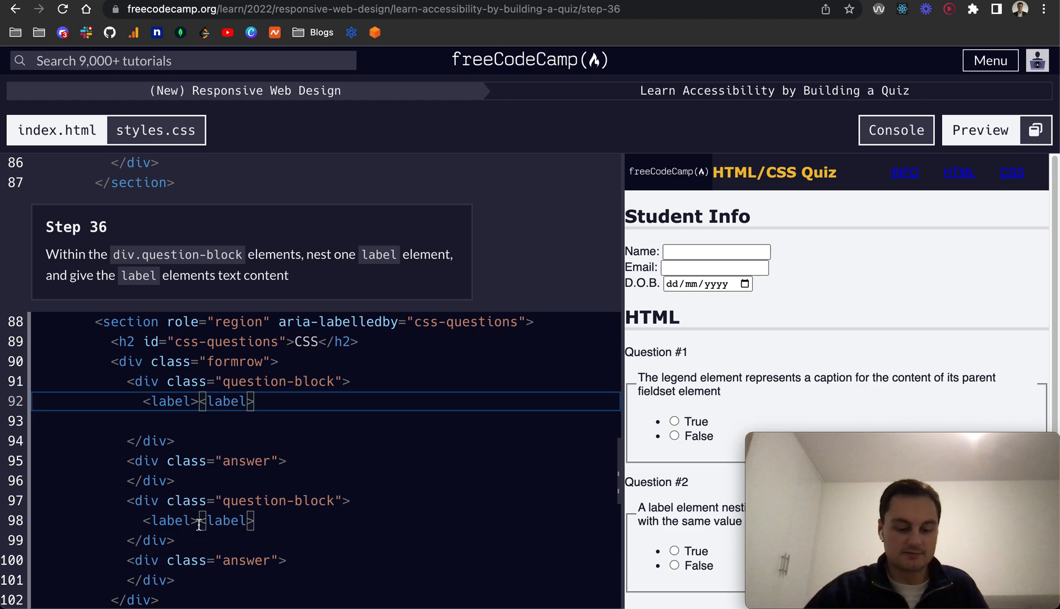
type("Content")
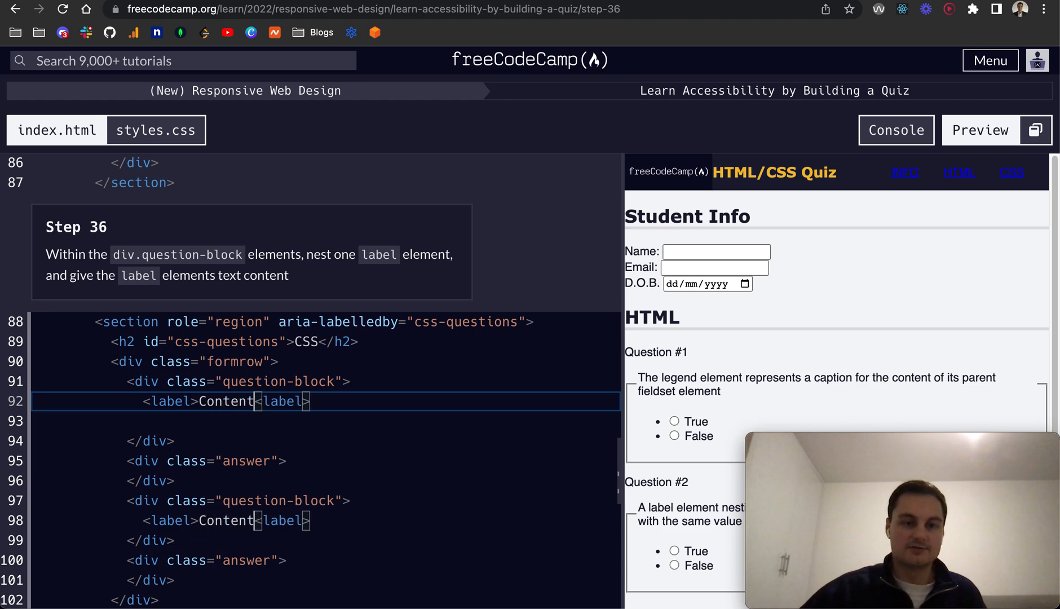
- Remove the leftover empty line, pass step 36's tests and load step 37
left_click(218, 422)
key("BackSpace")
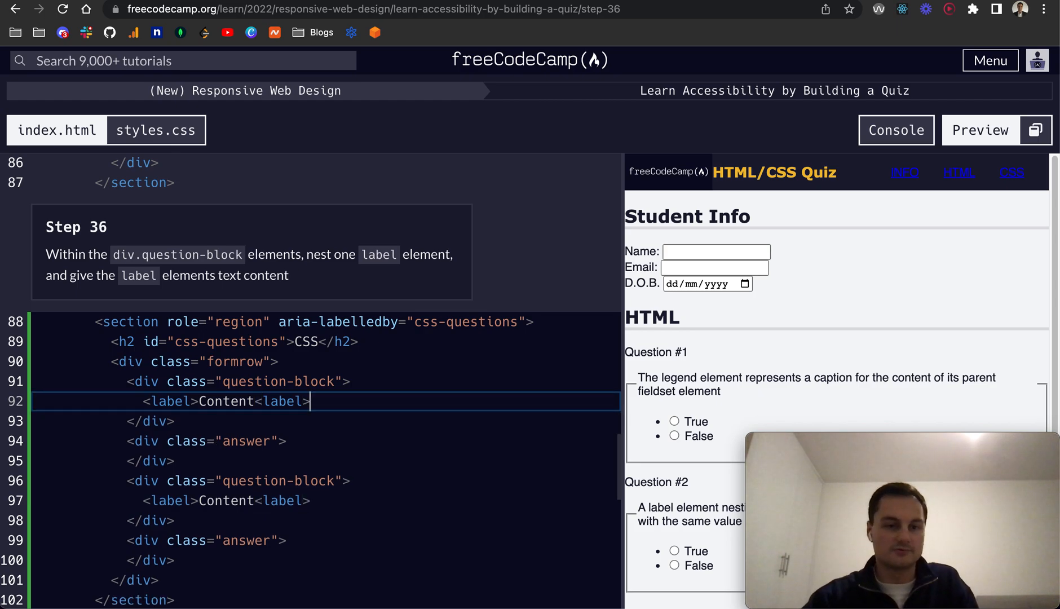
key("ctrl+Return")
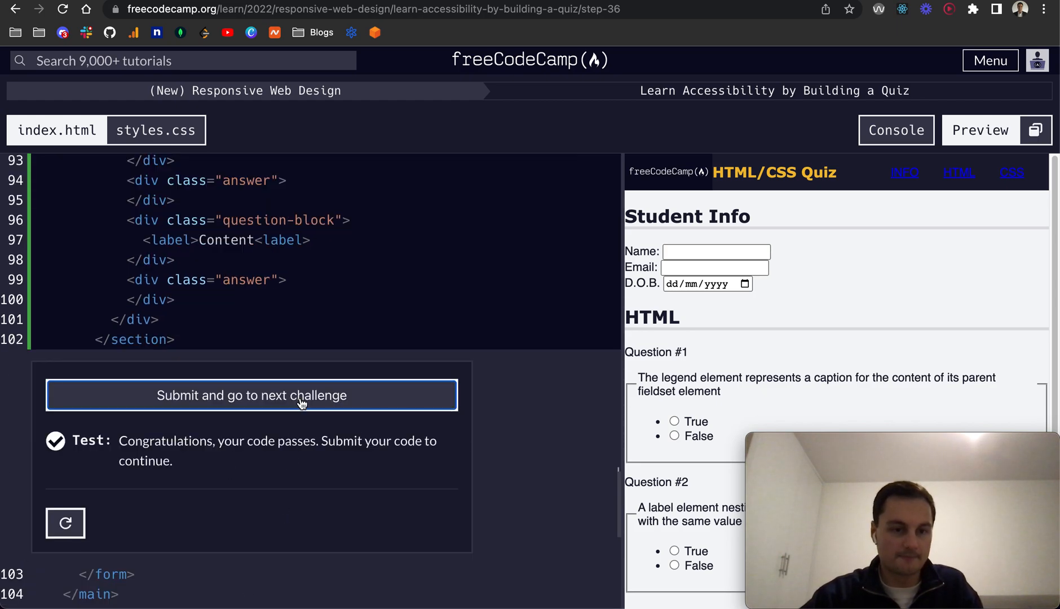
left_click(300, 398)
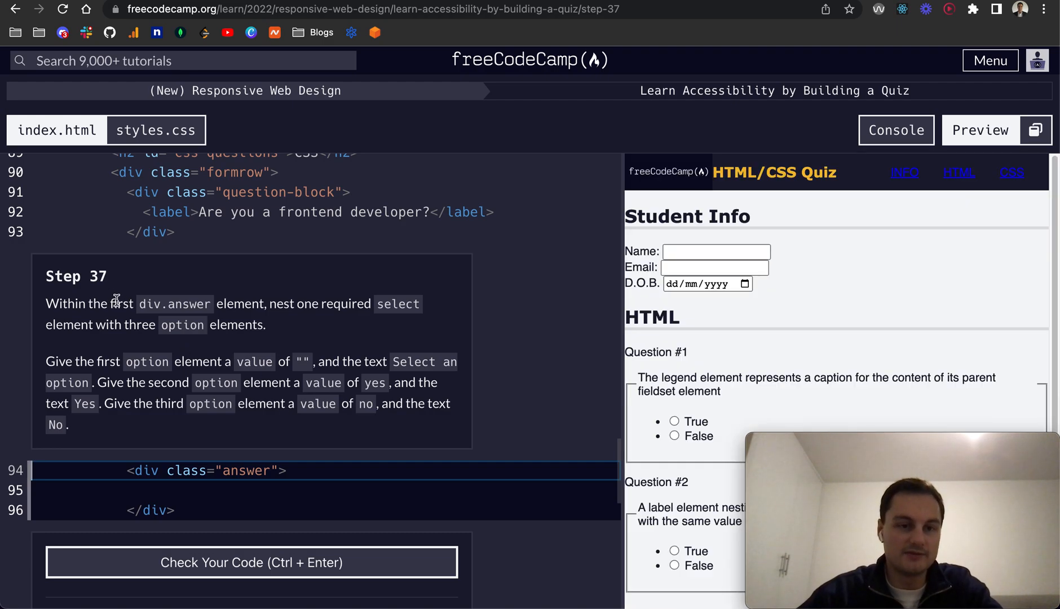
- Turn the select in the first answer div into a required opening tag with its closing tag on its own line
left_click(239, 487)
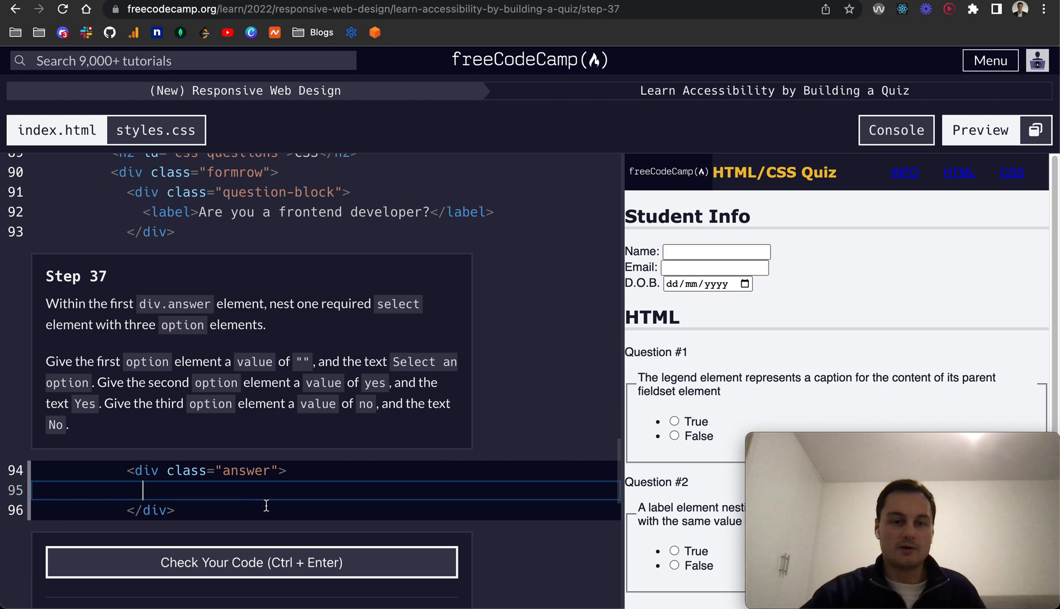
type("<select")
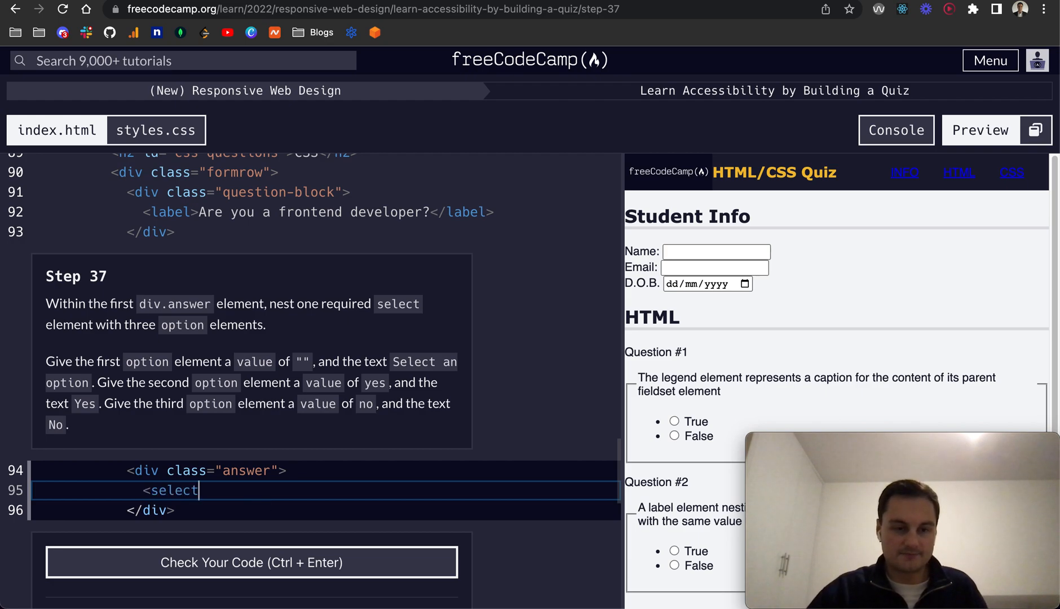
type(" required /")
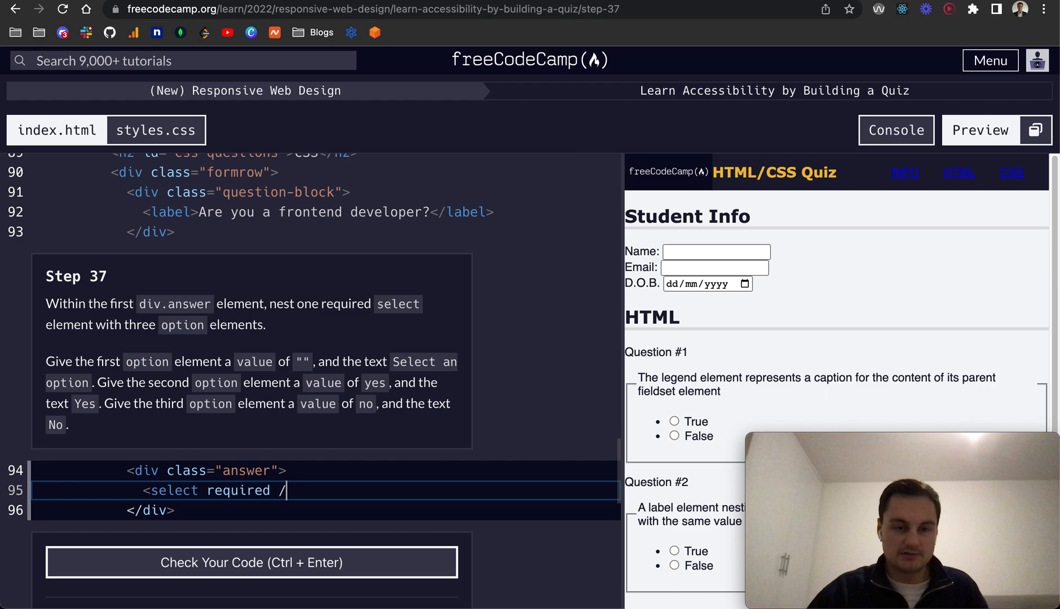
type(">")
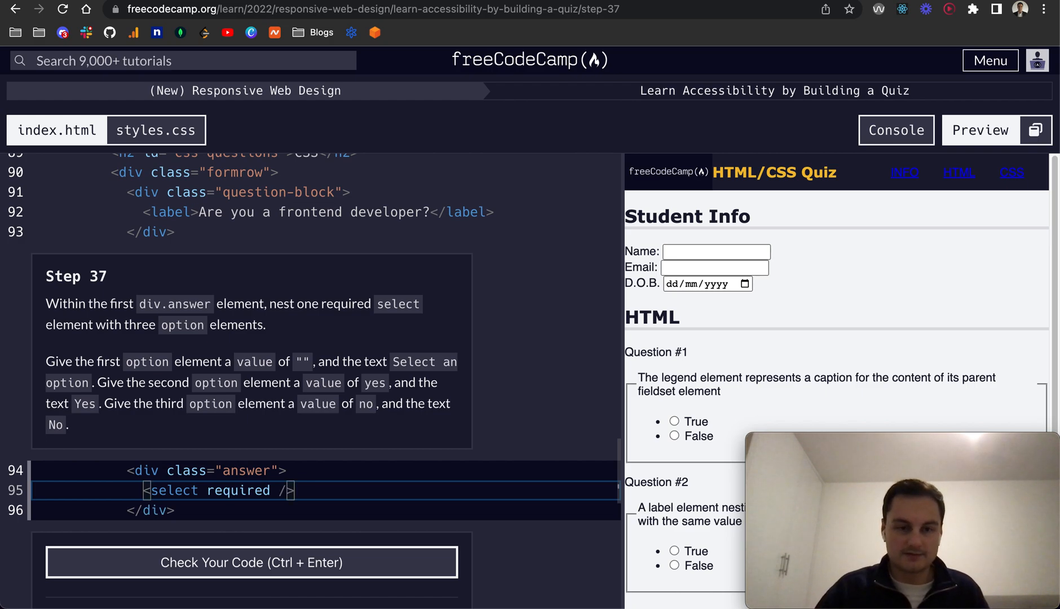
key("BackSpace")
key("BackSpace")
key("BackSpace")
type(">")
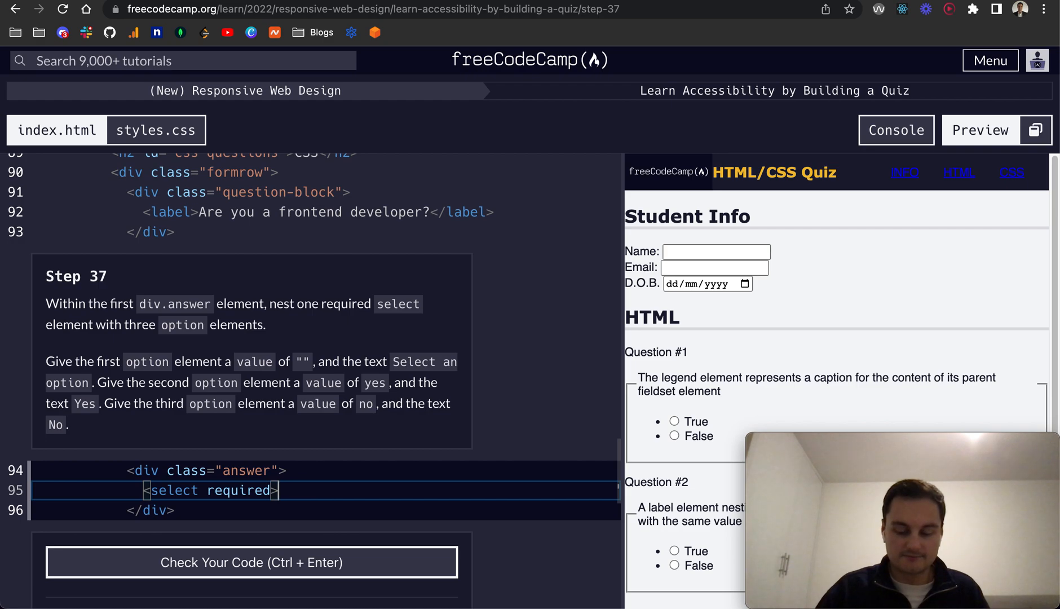
key("BackSpace")
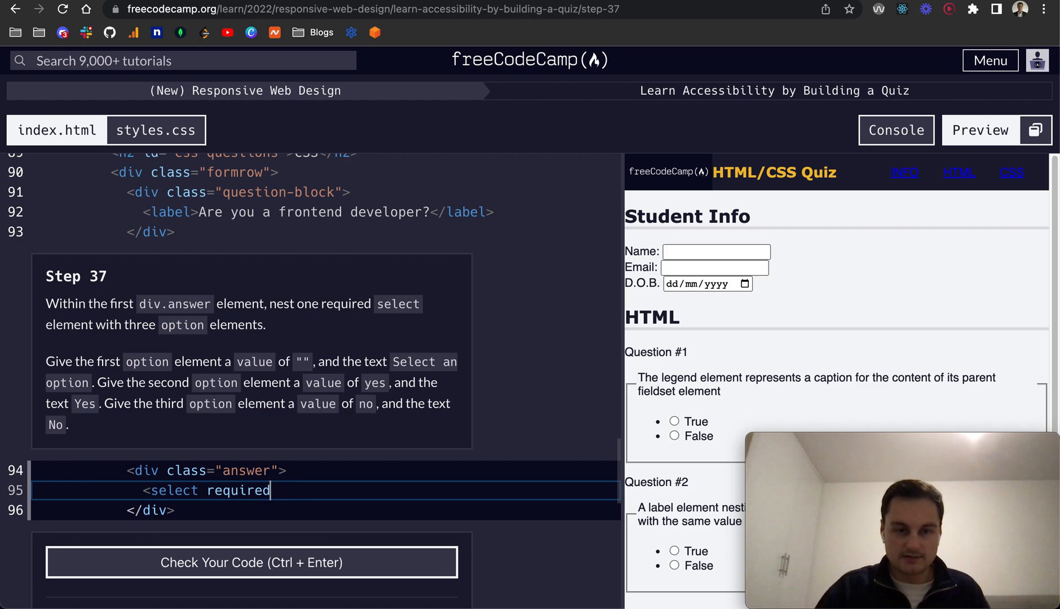
type("> </s")
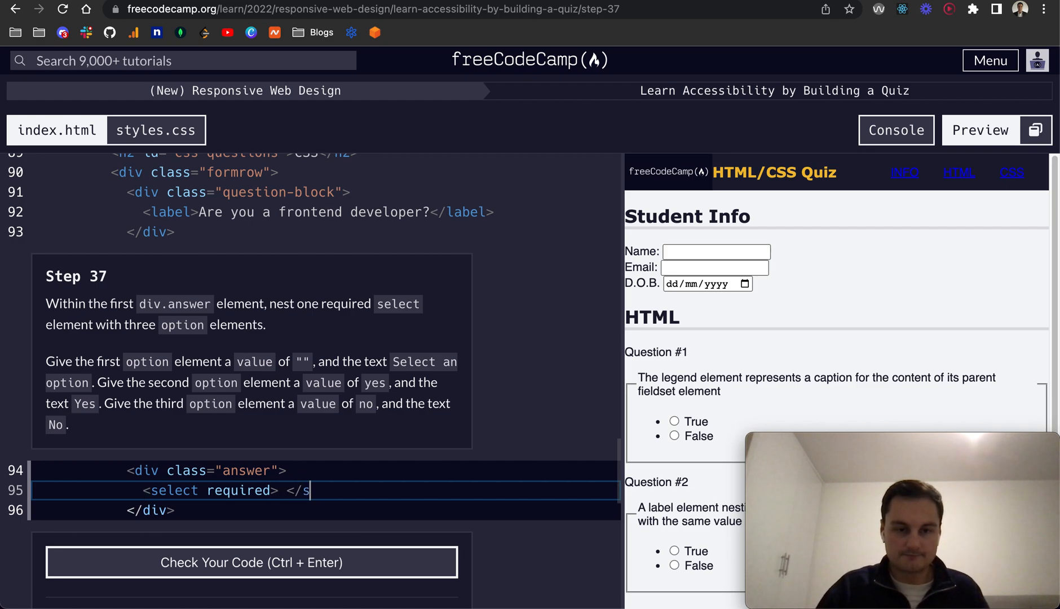
type("elect>")
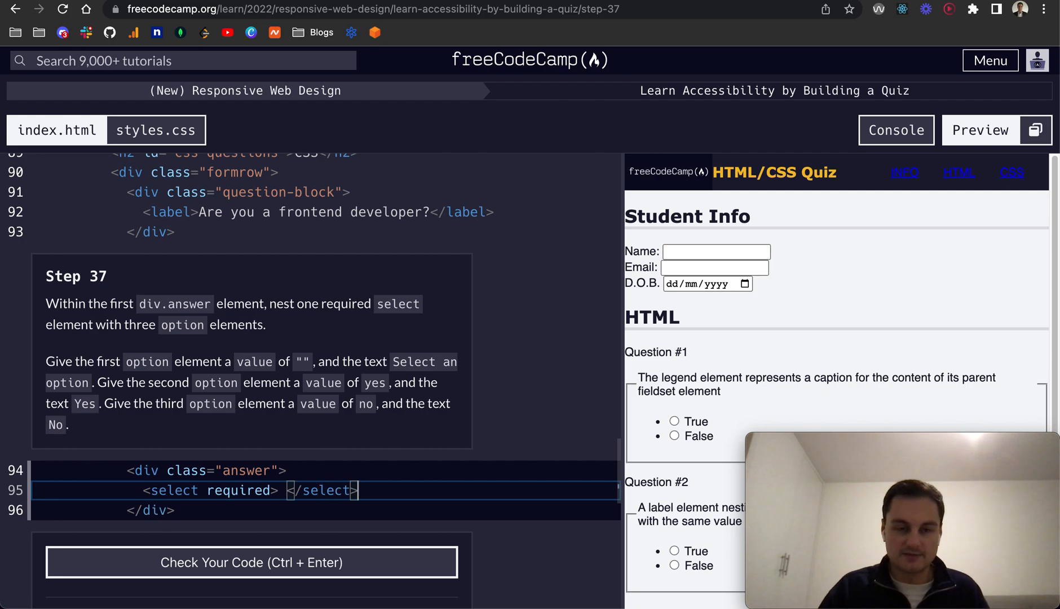
key("Left")
key("Left")
key("Left")
key("Left")
key("Left")
key("Left")
key("BackSpace")
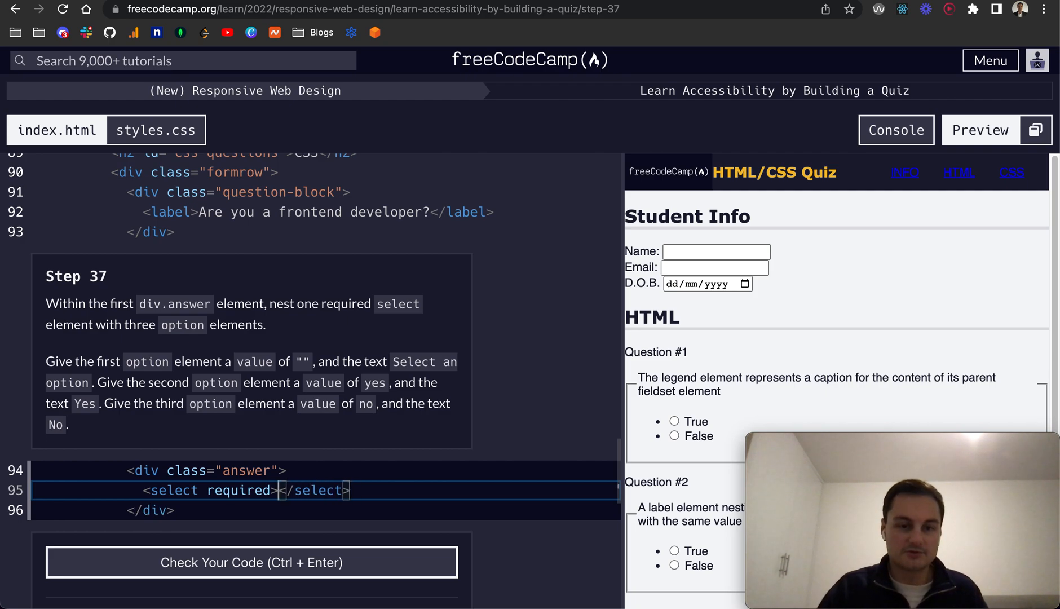
key("Return")
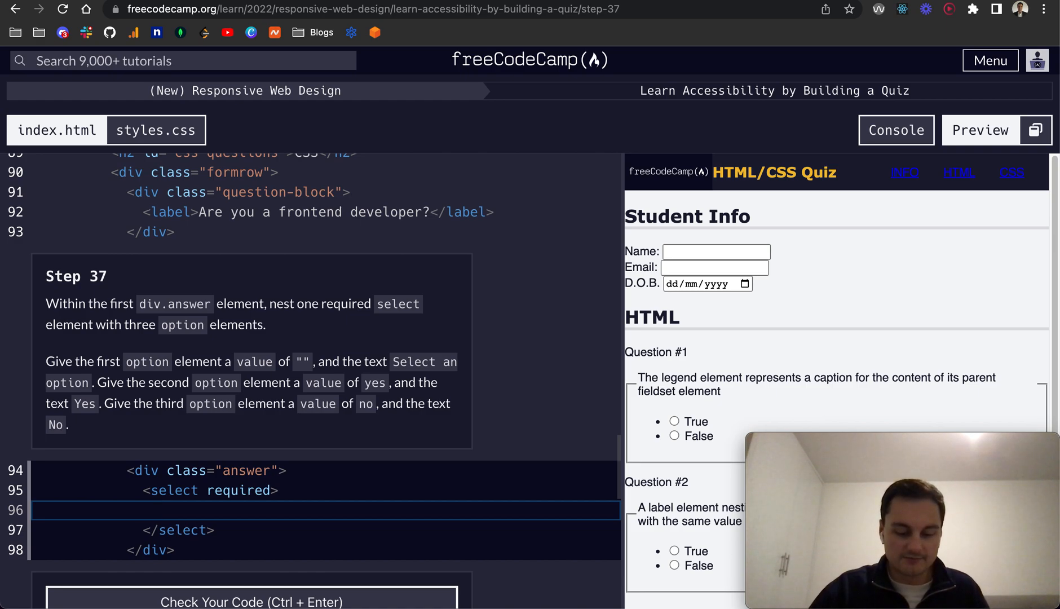
type("<option></")
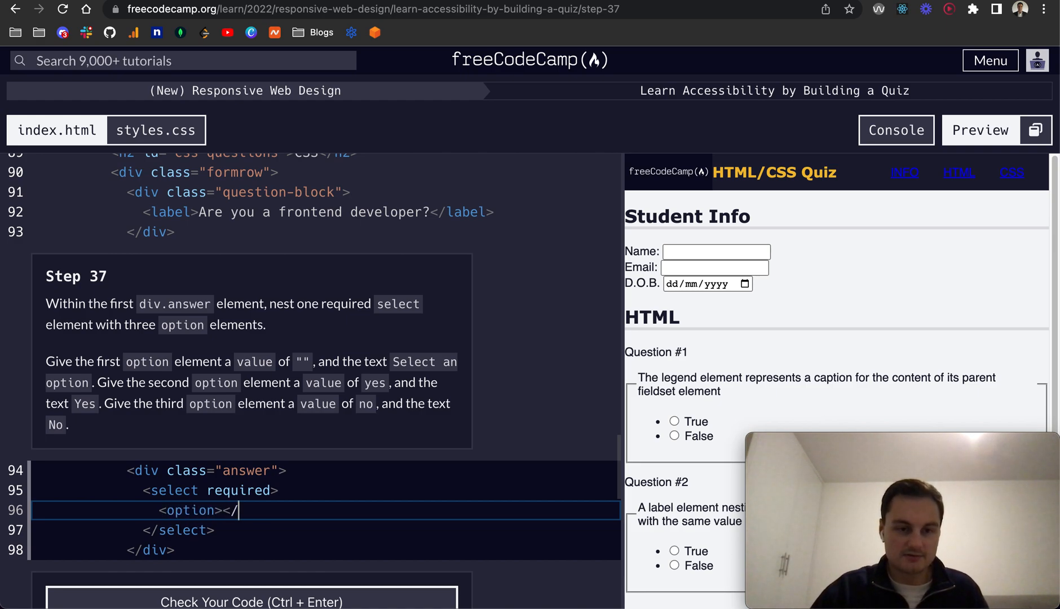
type("v")
key("BackSpace")
type("option")
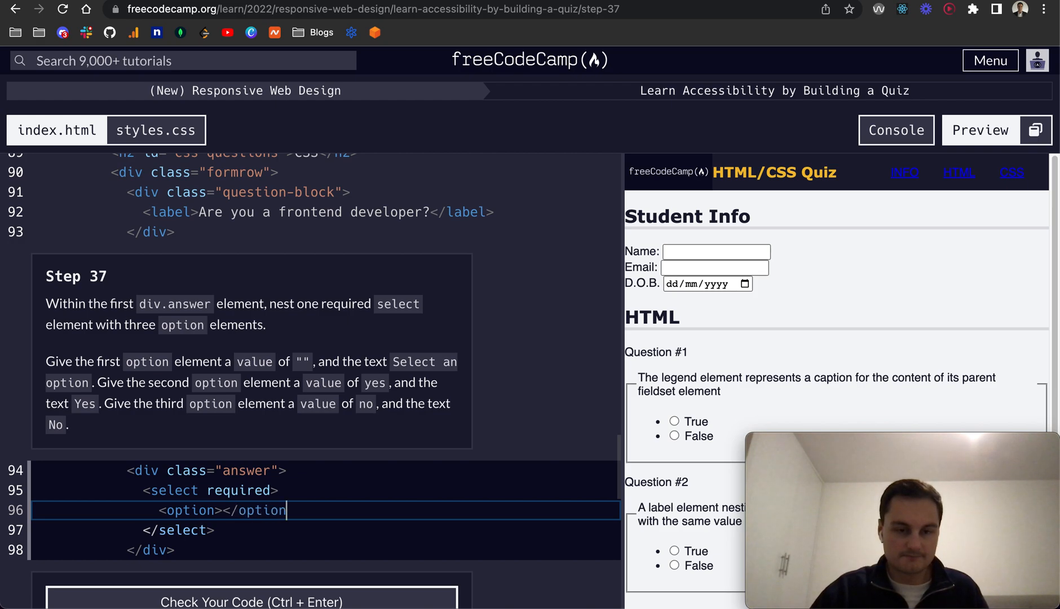
type(">")
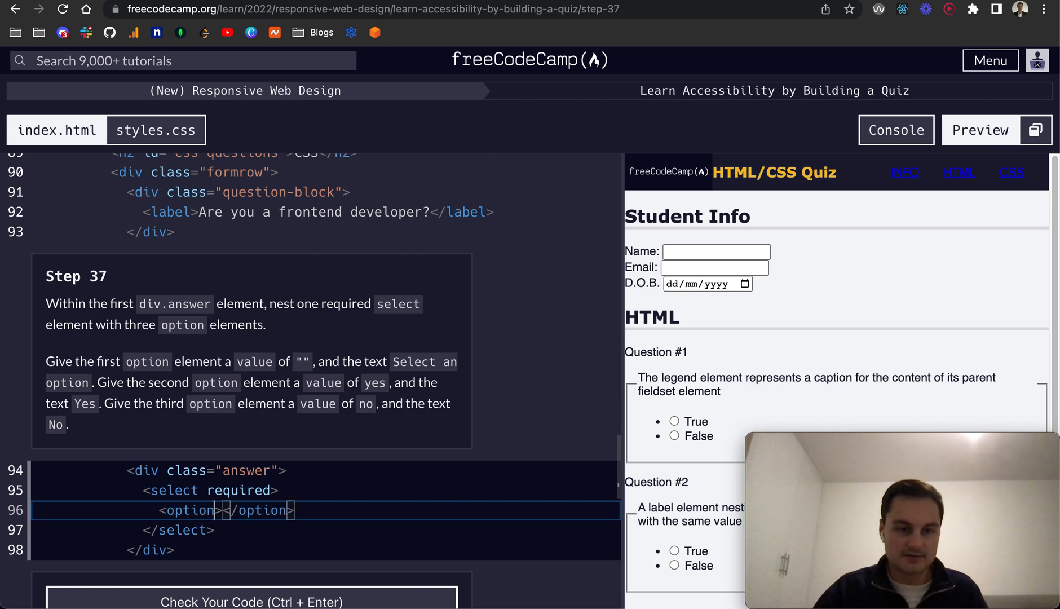
- Add a Select an option choice with empty value and duplicate it into a Yes option with value yes
key("Left")
type("value=")
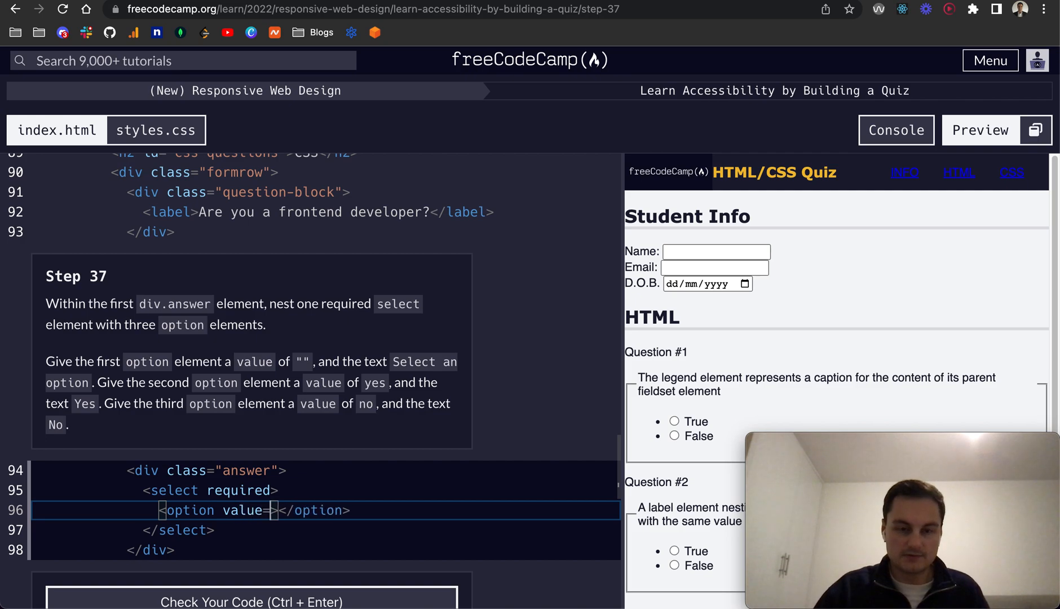
type("'")
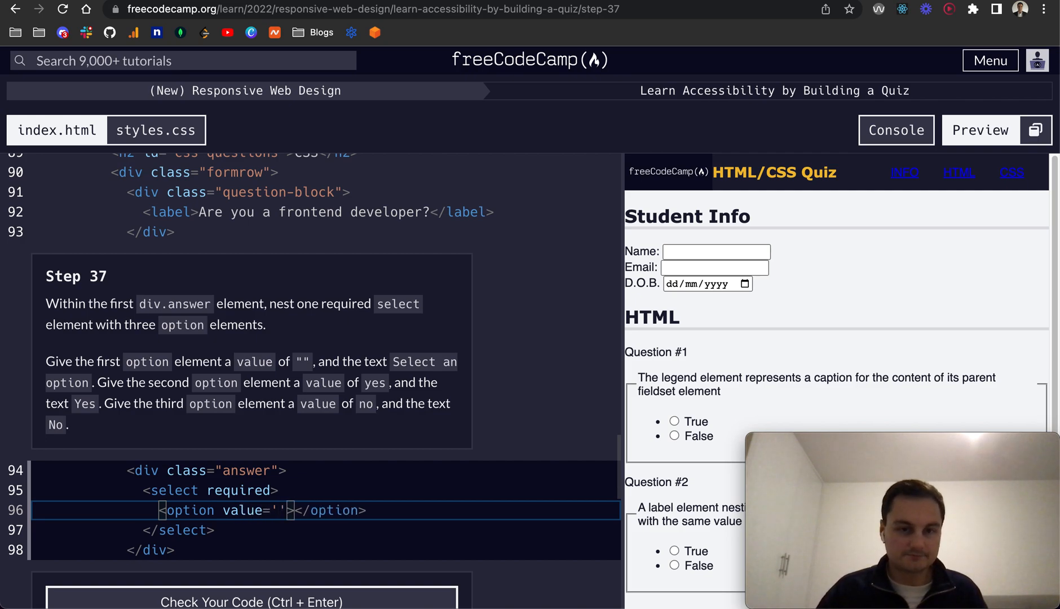
key("Right")
key("Right")
type("Sel")
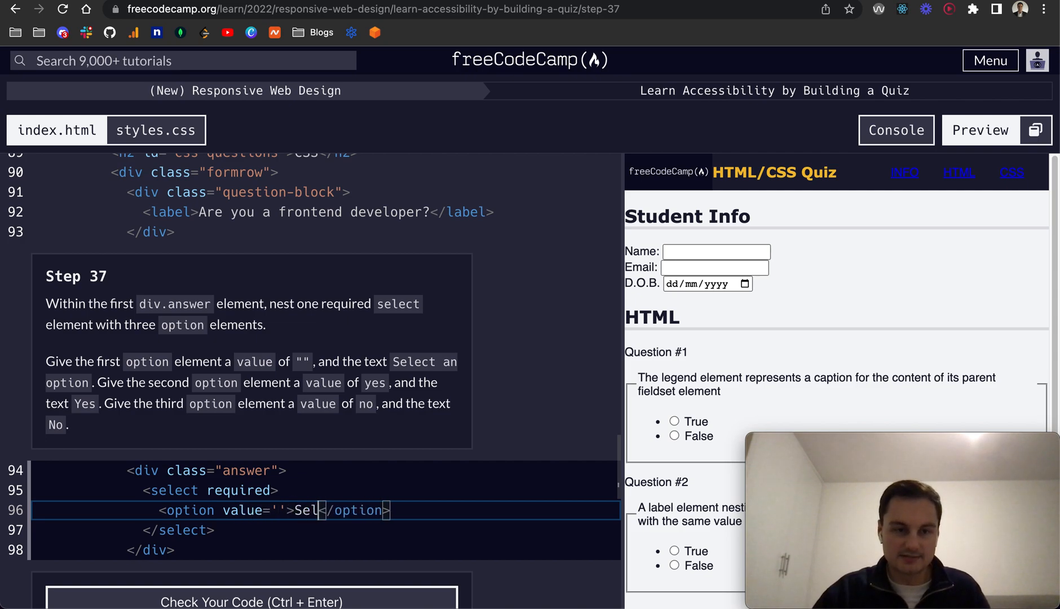
type("ect an ")
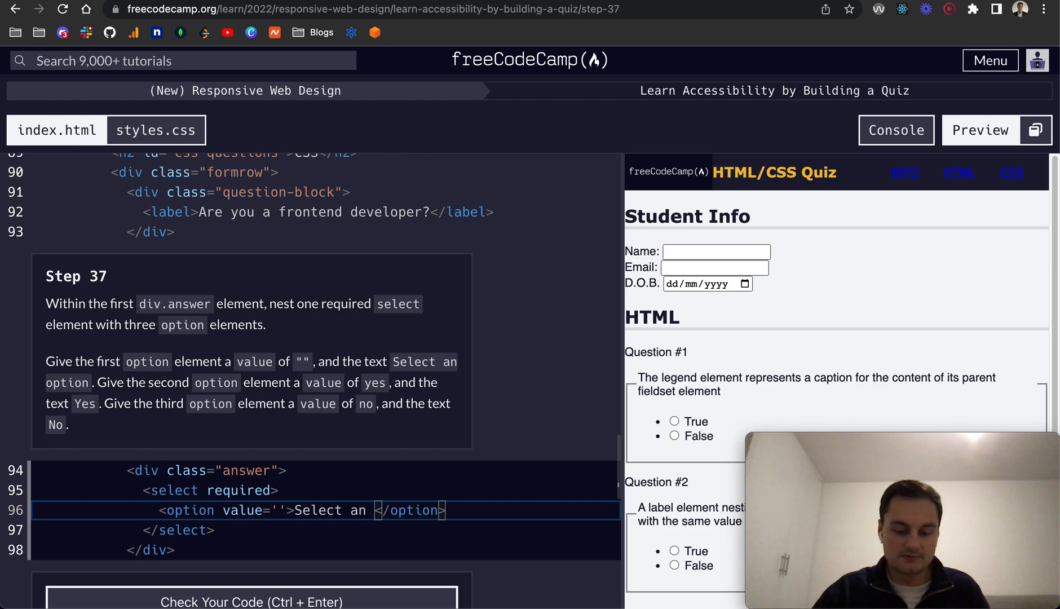
type("option")
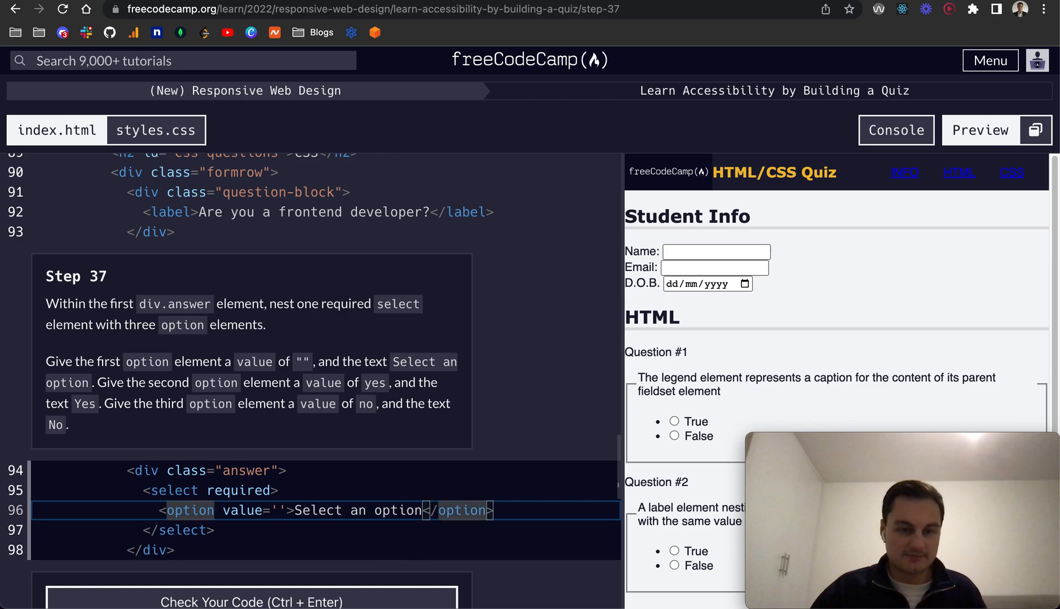
key("alt+shift+Down")
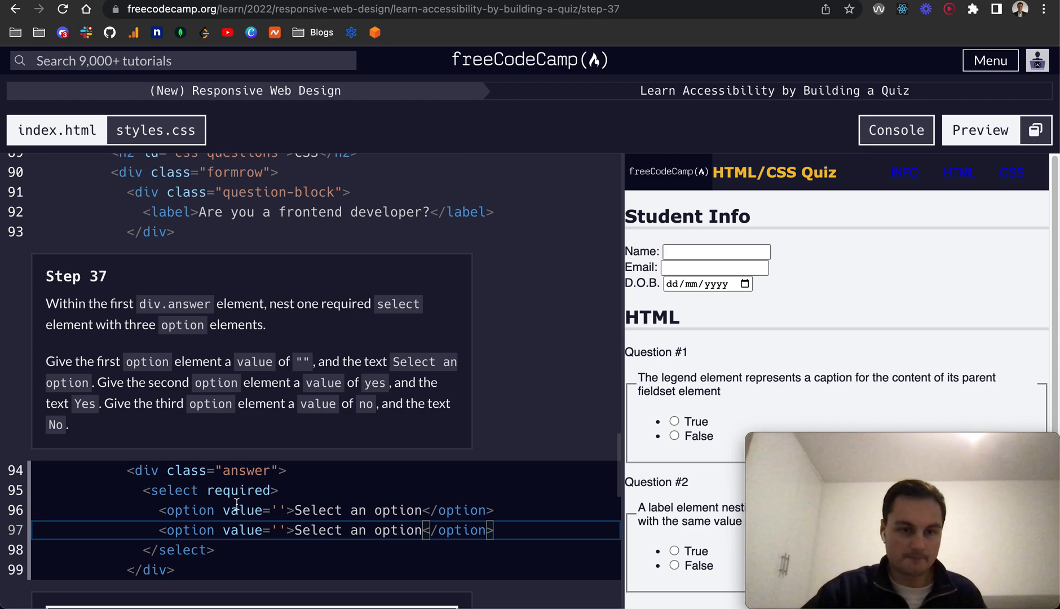
left_click(281, 529)
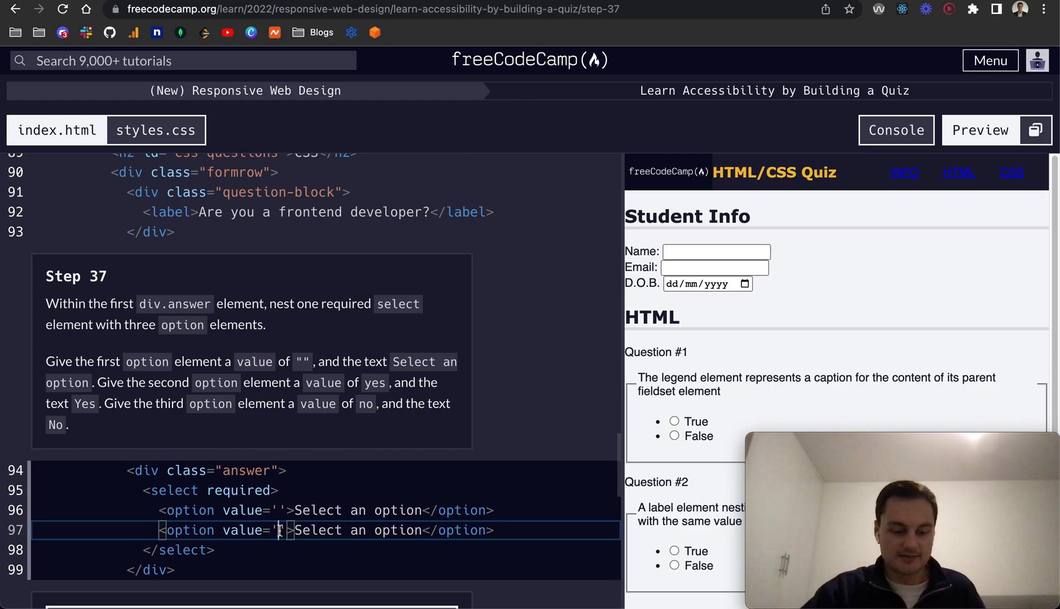
type("yes")
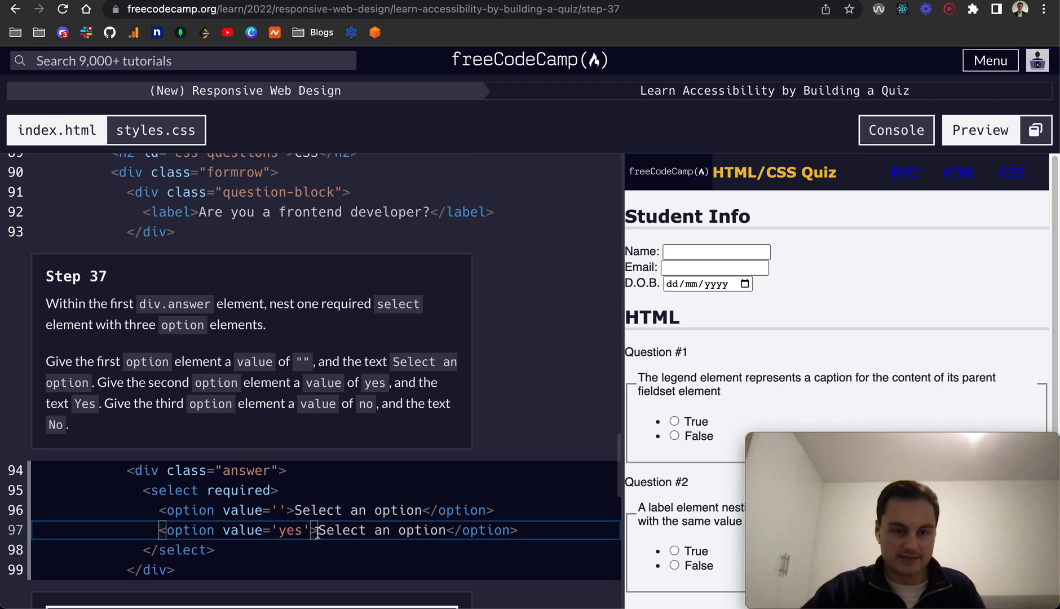
left_click_drag(316, 530, 445, 531)
type("Ye")
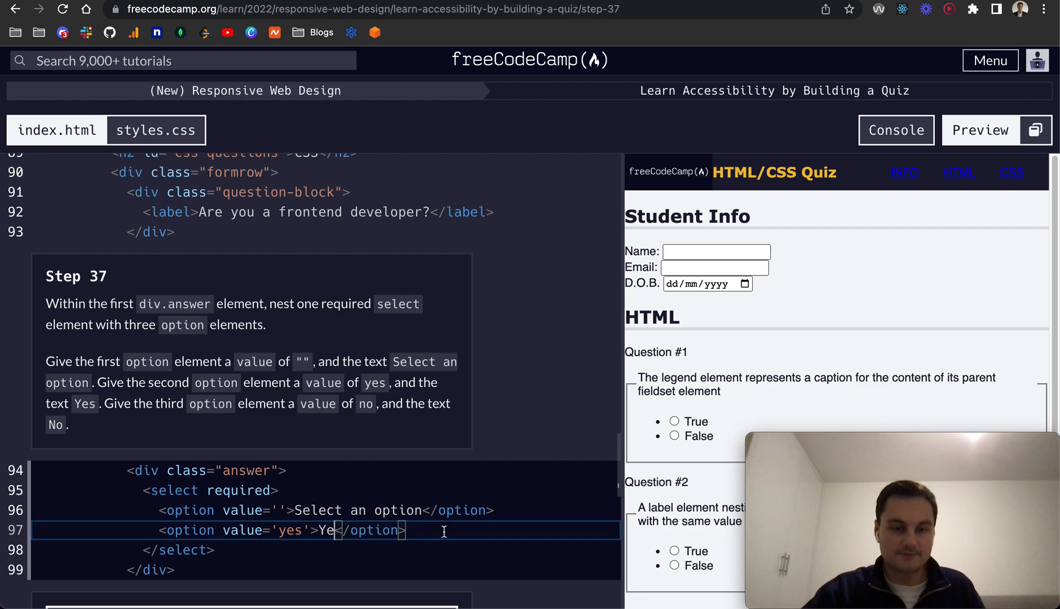
type("s")
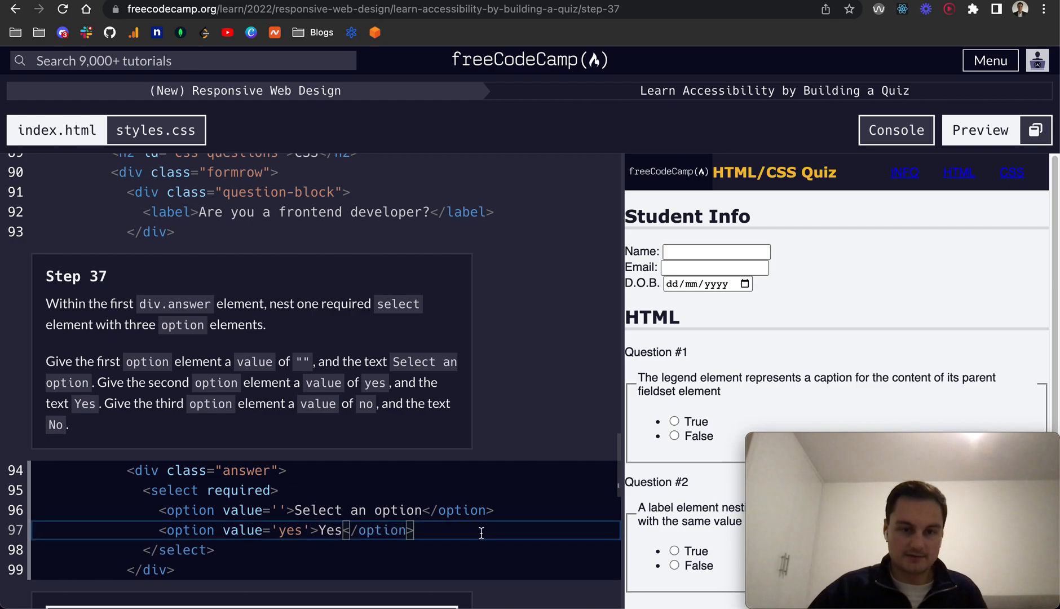
- Duplicate the Yes option into a third option with value no and text No
key("shift+alt+Down")
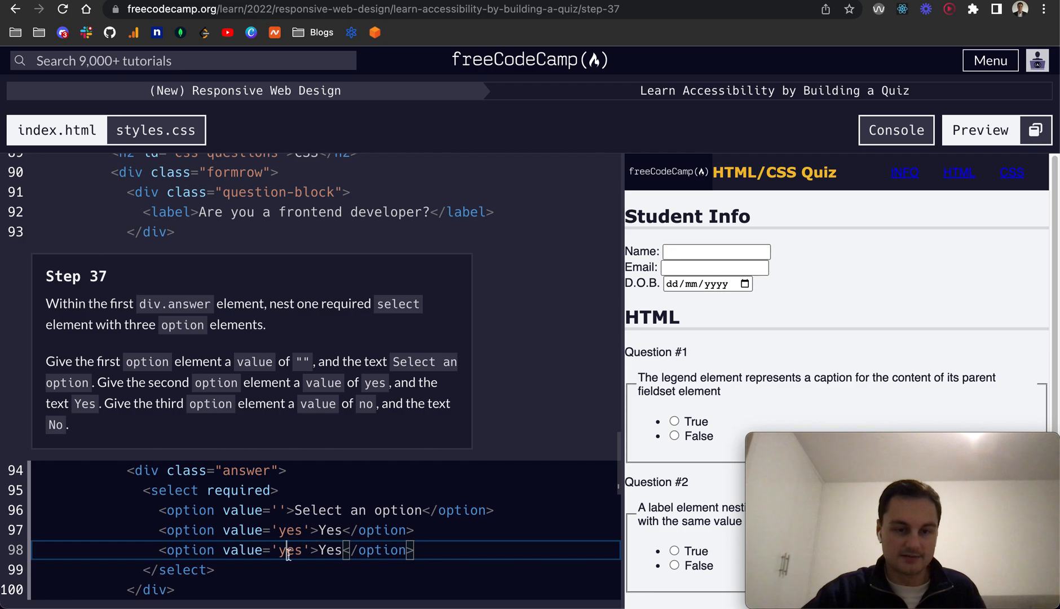
double_click(288, 552)
type("no")
double_click(323, 550)
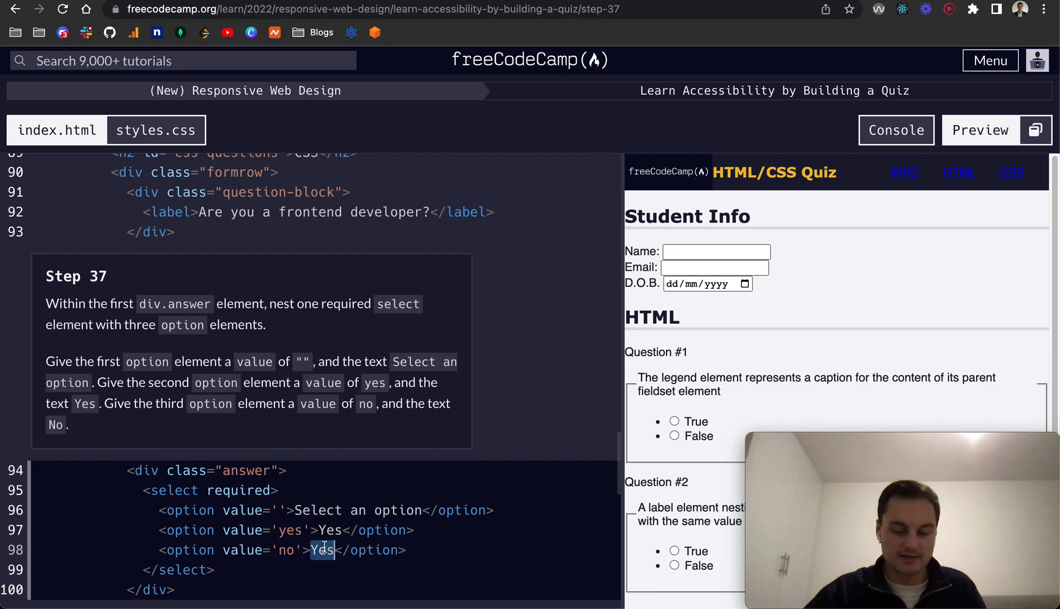
type("No")
scroll(292, 543, "down", 2)
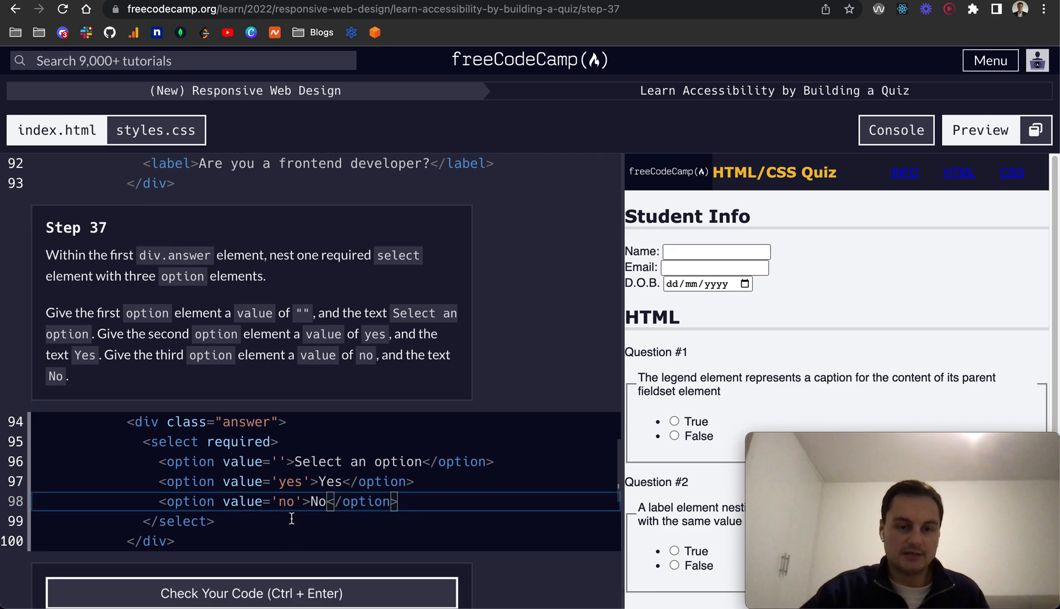
scroll(292, 519, "down", 2)
- Check step 37's code and pick Yes then No in the quiz preview dropdown
left_click(286, 521)
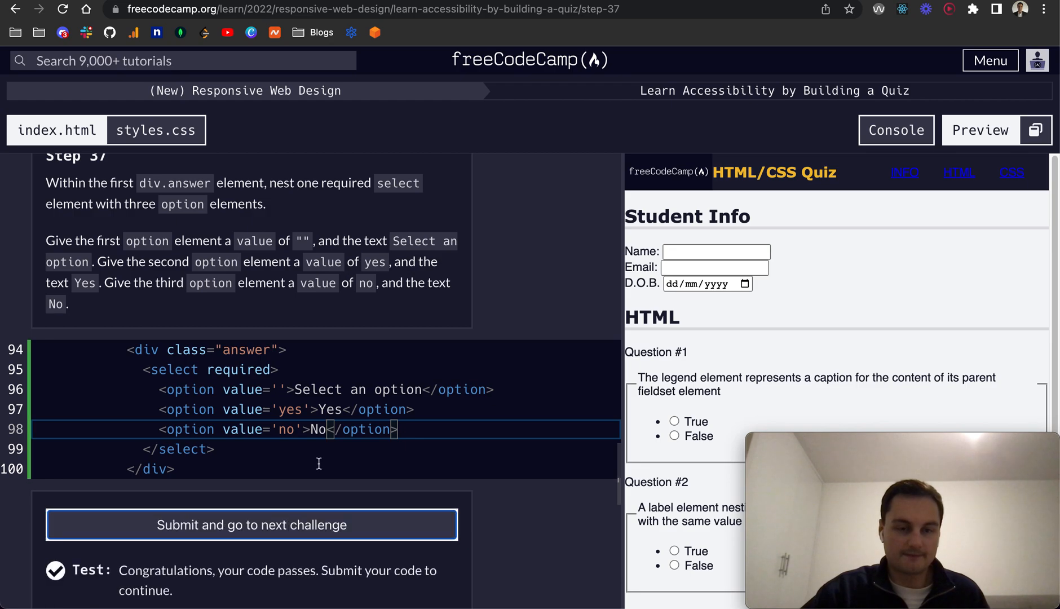
scroll(318, 432, "down", 2)
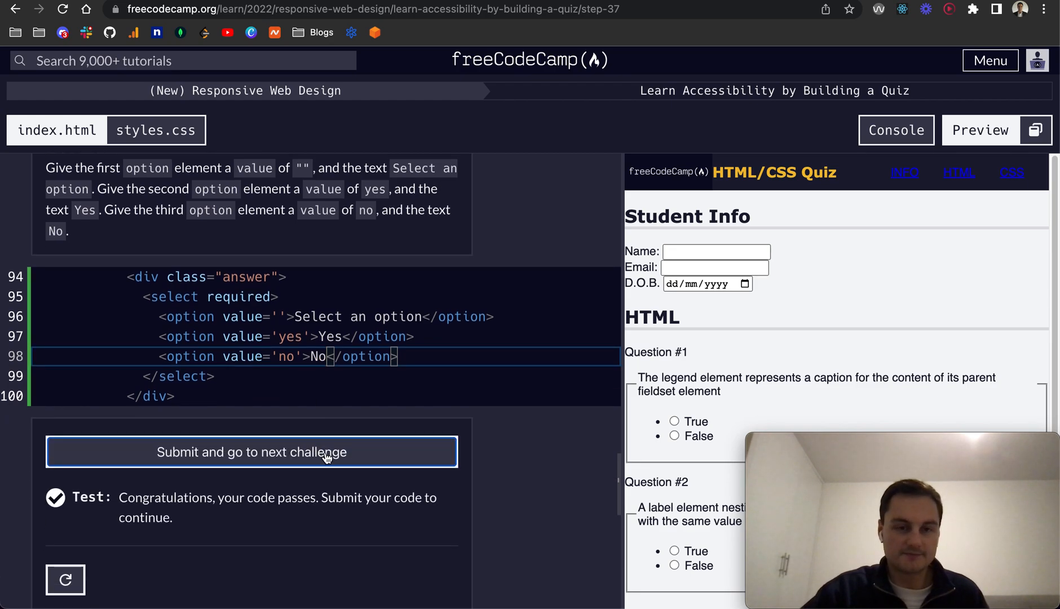
scroll(658, 445, "down", 2)
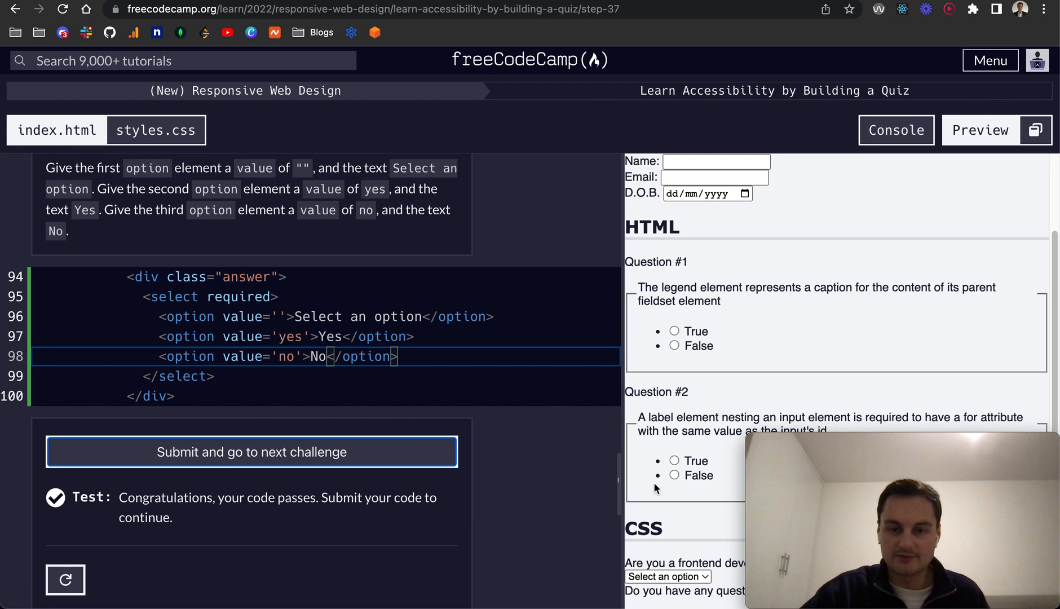
left_click(667, 577)
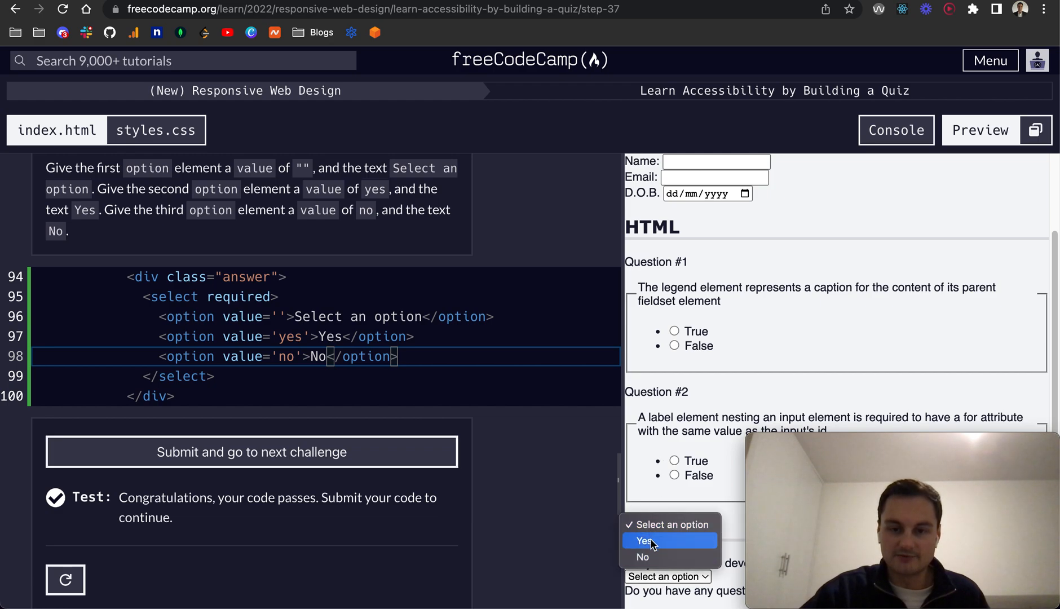
left_click(645, 541)
left_click(650, 577)
left_click(653, 593)
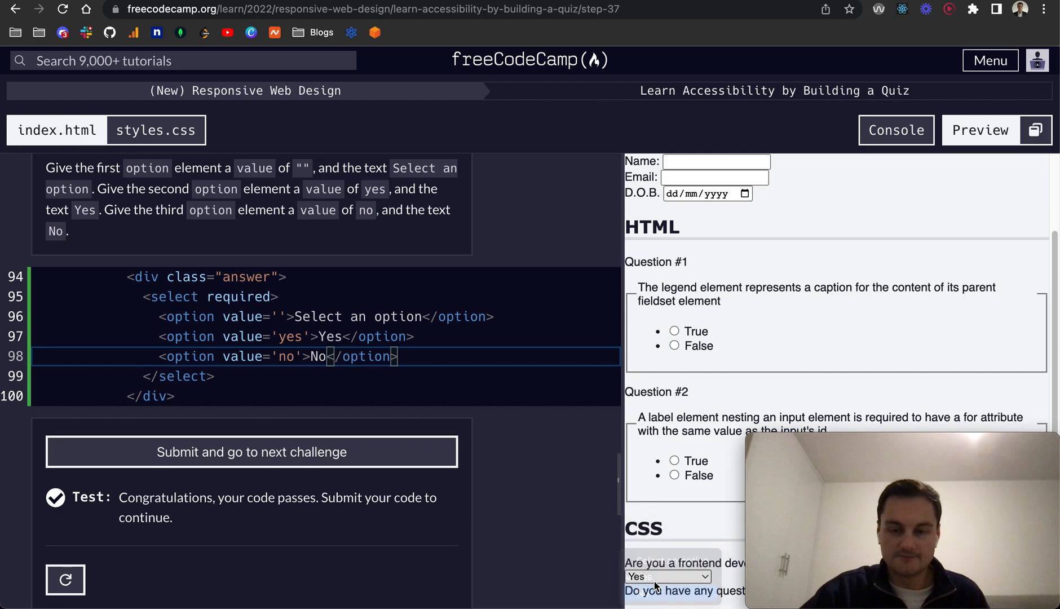
- Reset the dropdown to Select an option and submit step 37 to reach step 38
left_click(653, 547)
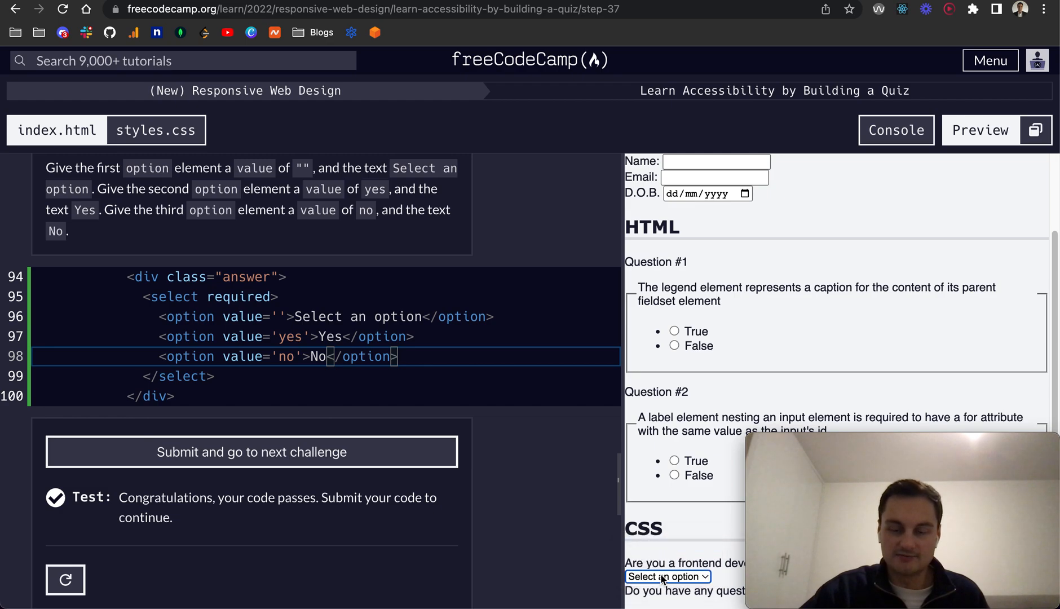
left_click(278, 316)
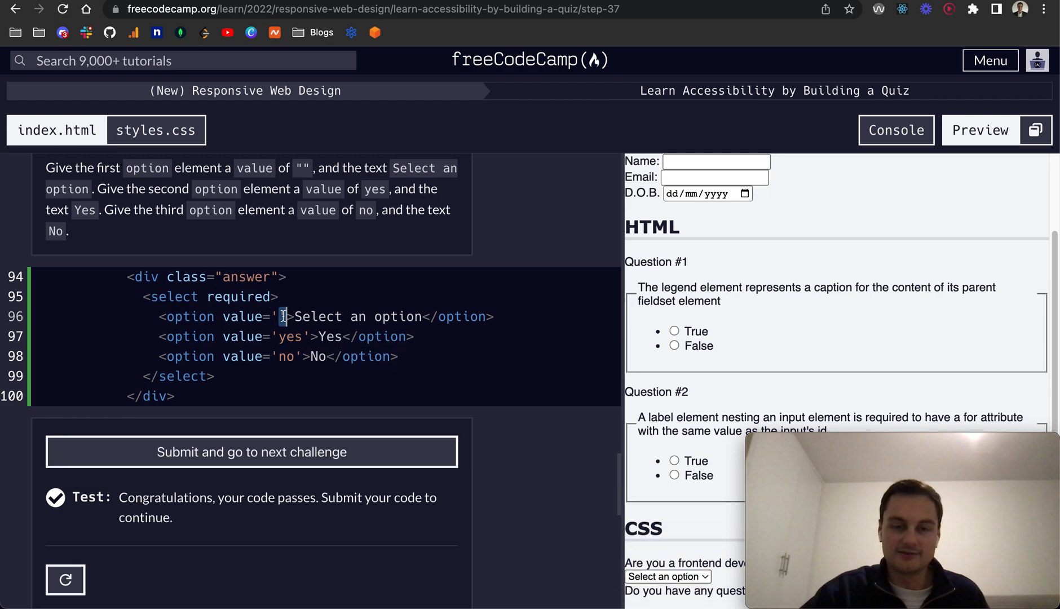
left_click(296, 450)
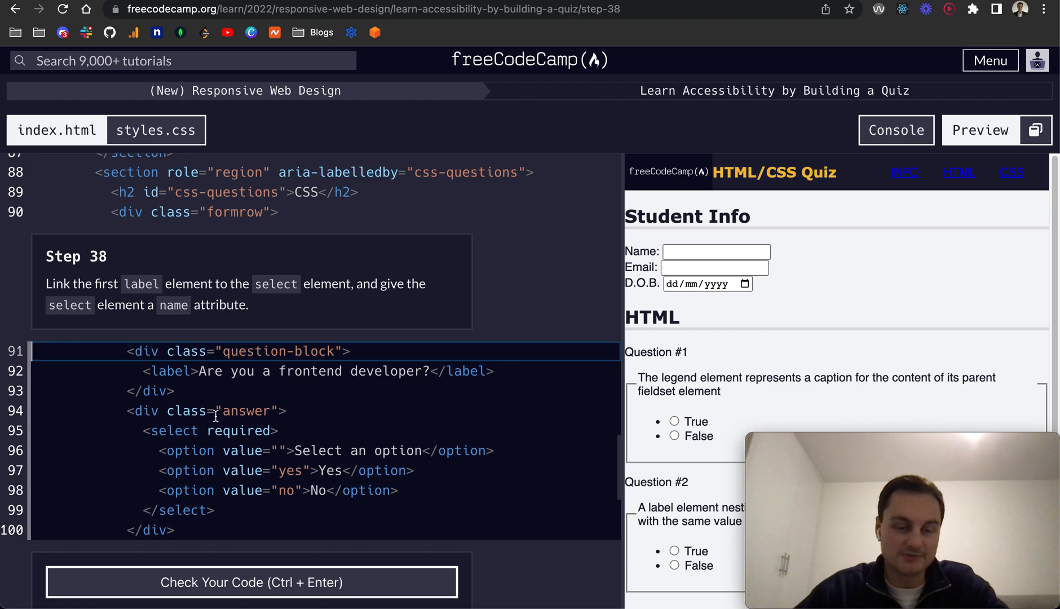
- Add for='select' to the first label and an attribute to the select, then check step 38
left_click(189, 374)
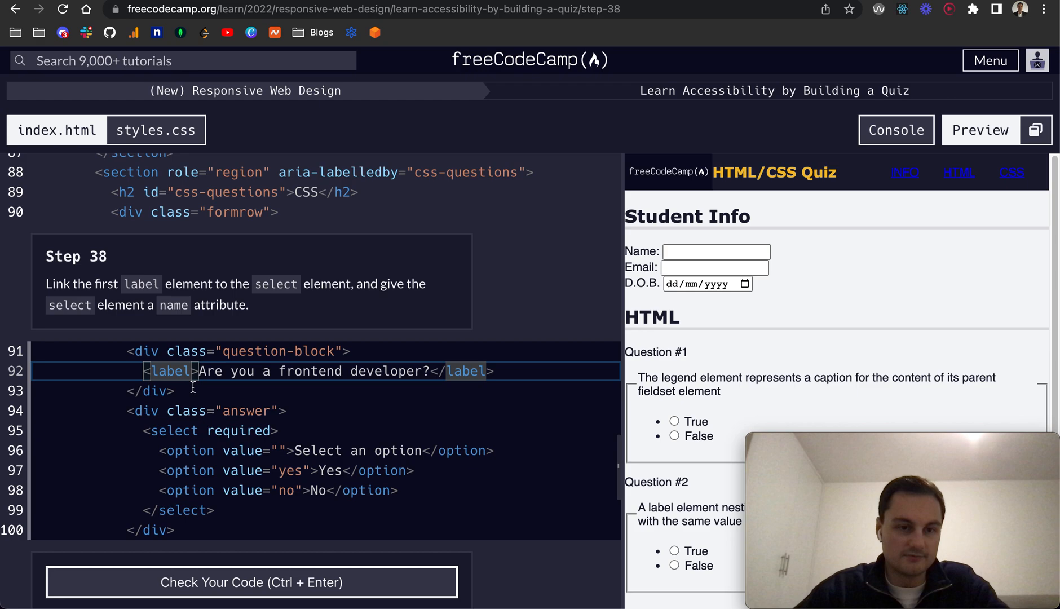
type("for")
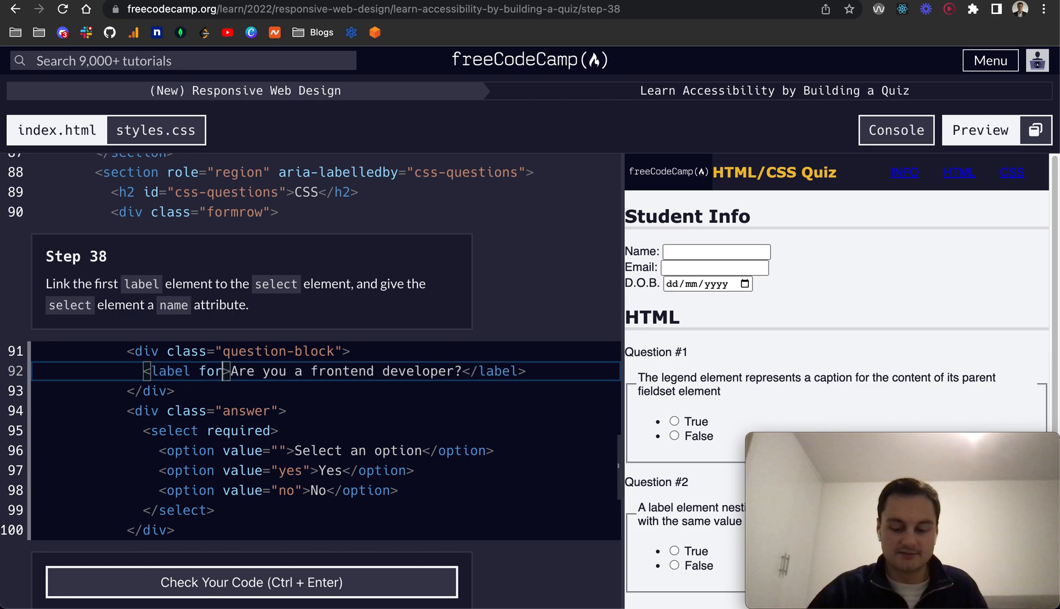
type("='")
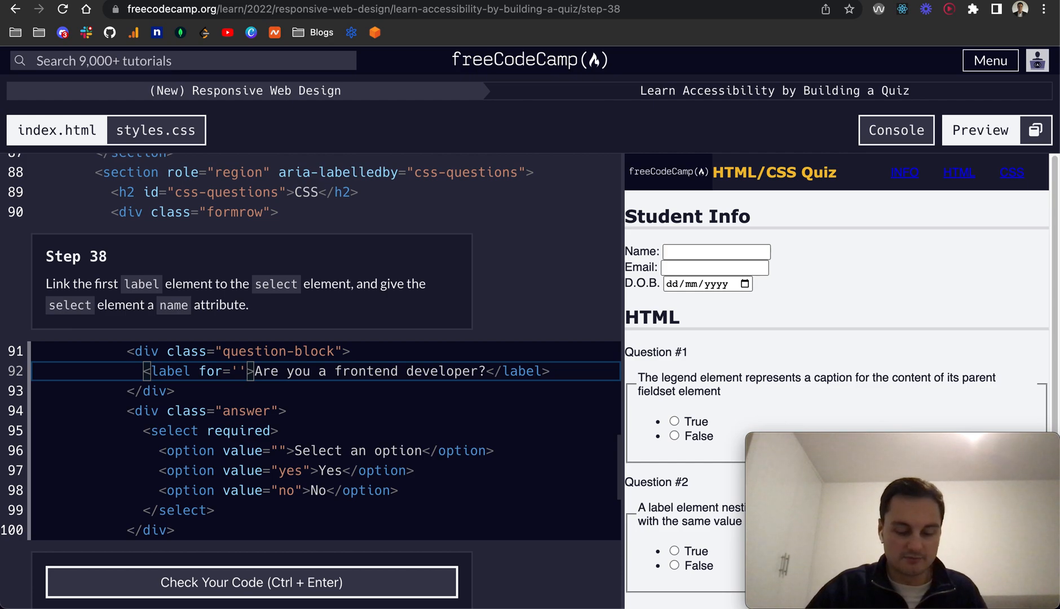
type("select")
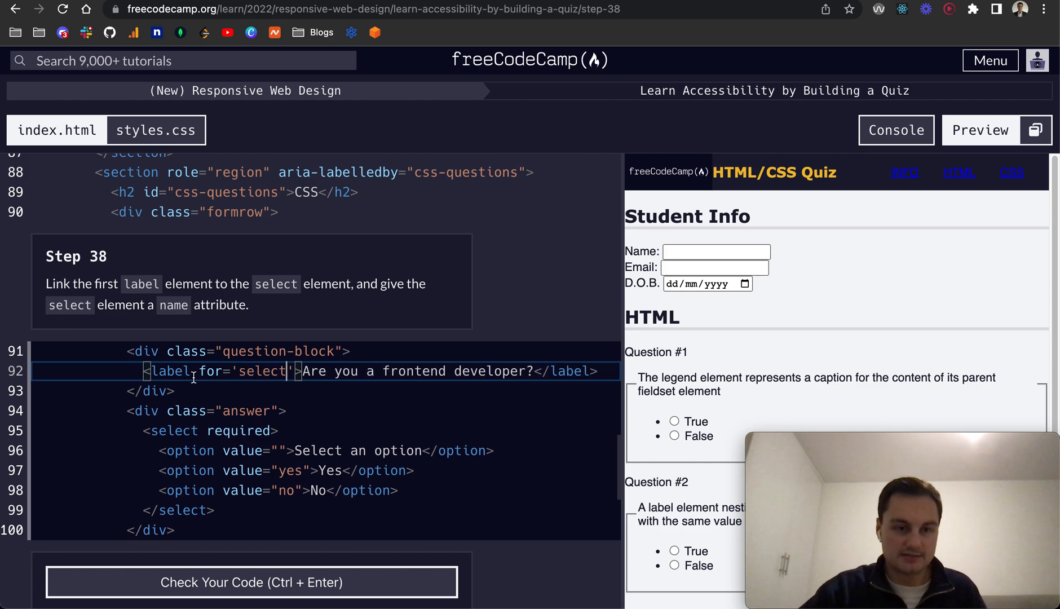
left_click(272, 423)
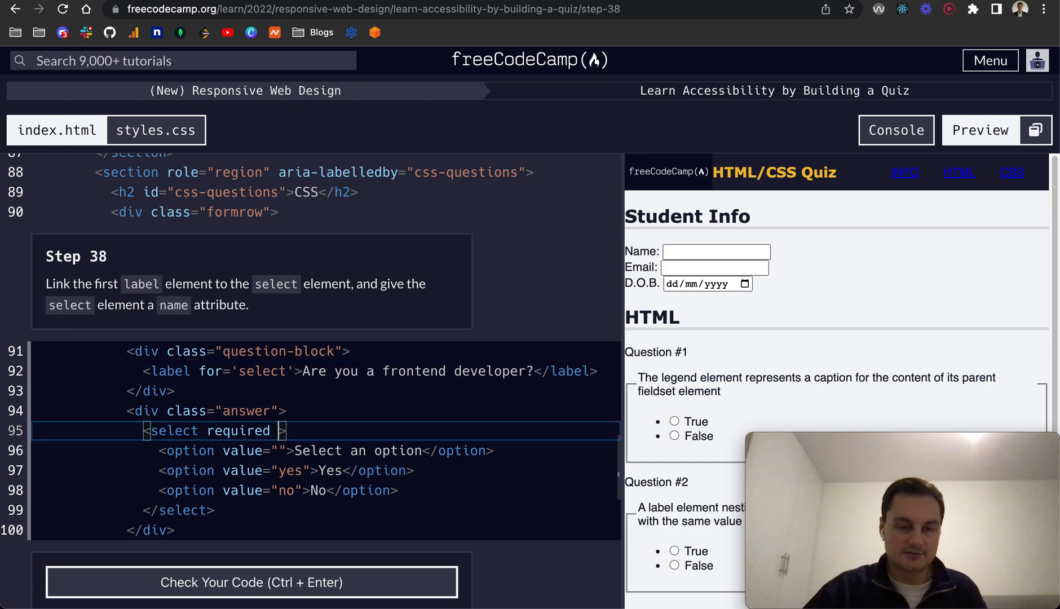
type("name='select")
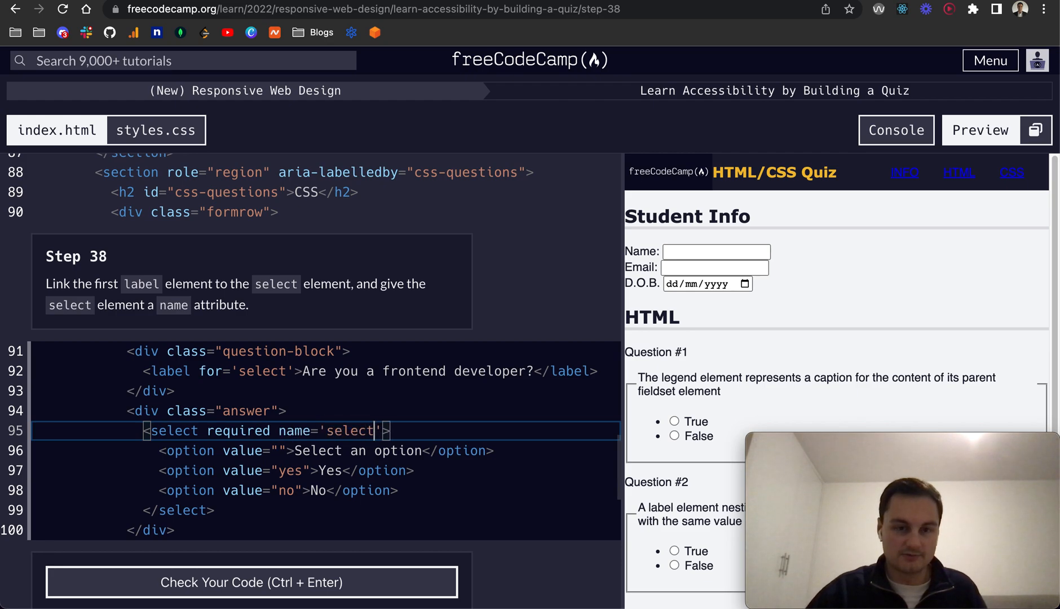
scroll(346, 495, "down", 1)
scroll(347, 506, "down", 3)
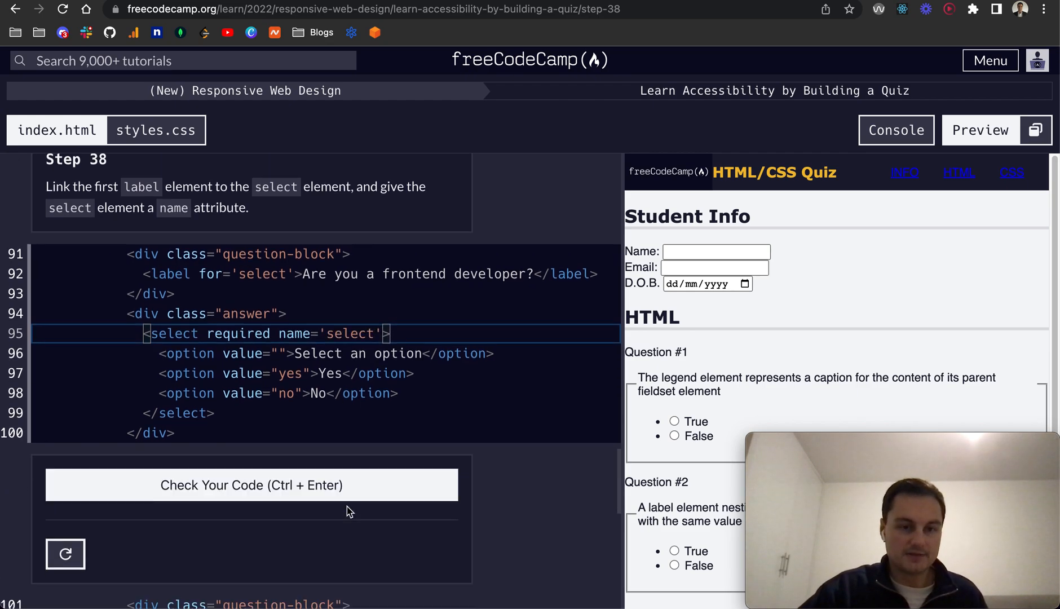
left_click(324, 468)
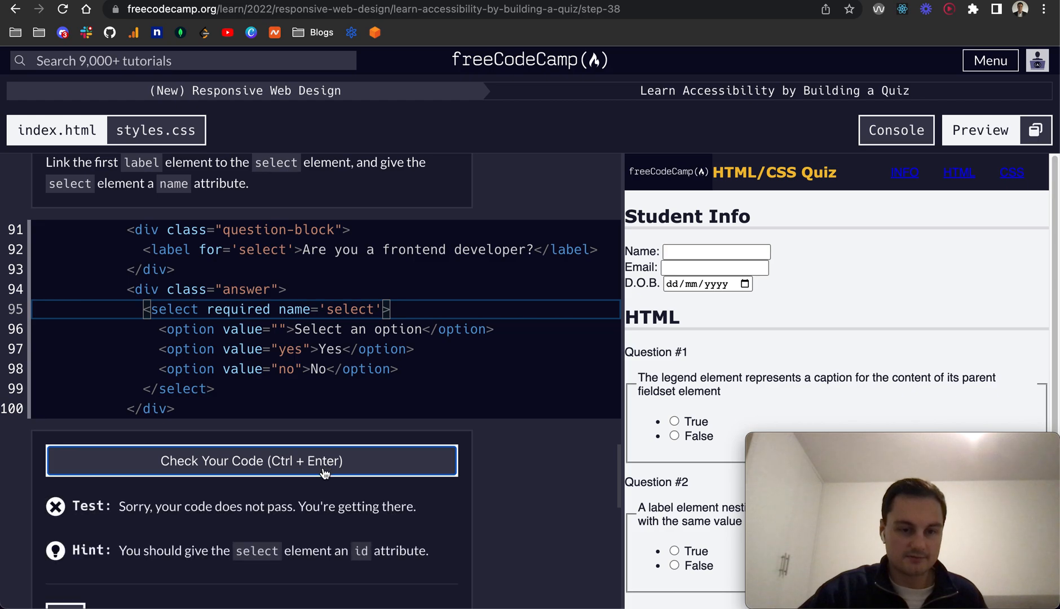
- Give the select id='select' and name='select' so step 38's check passes
double_click(292, 308)
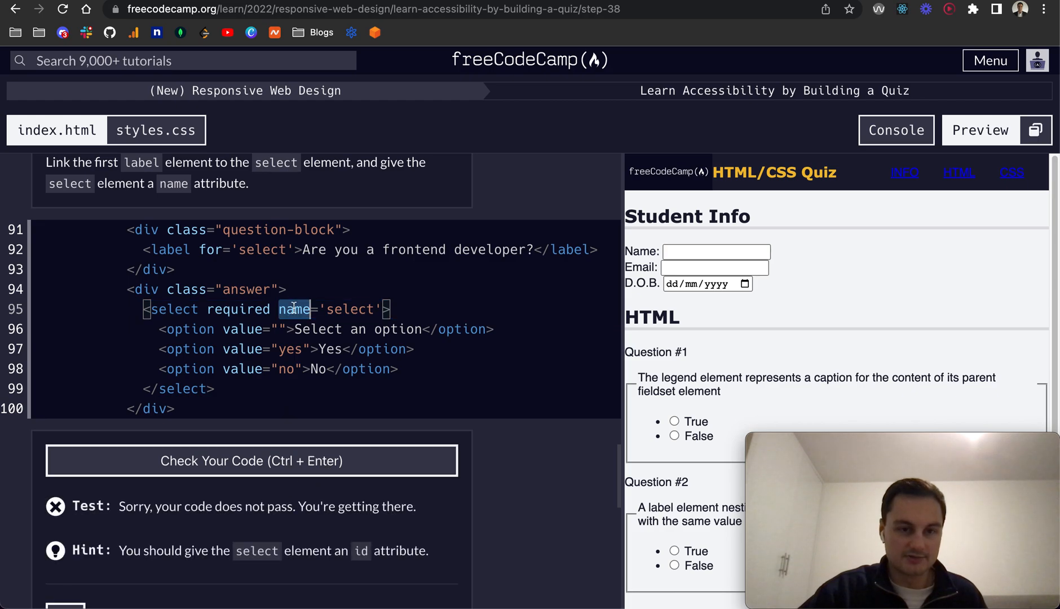
type("id")
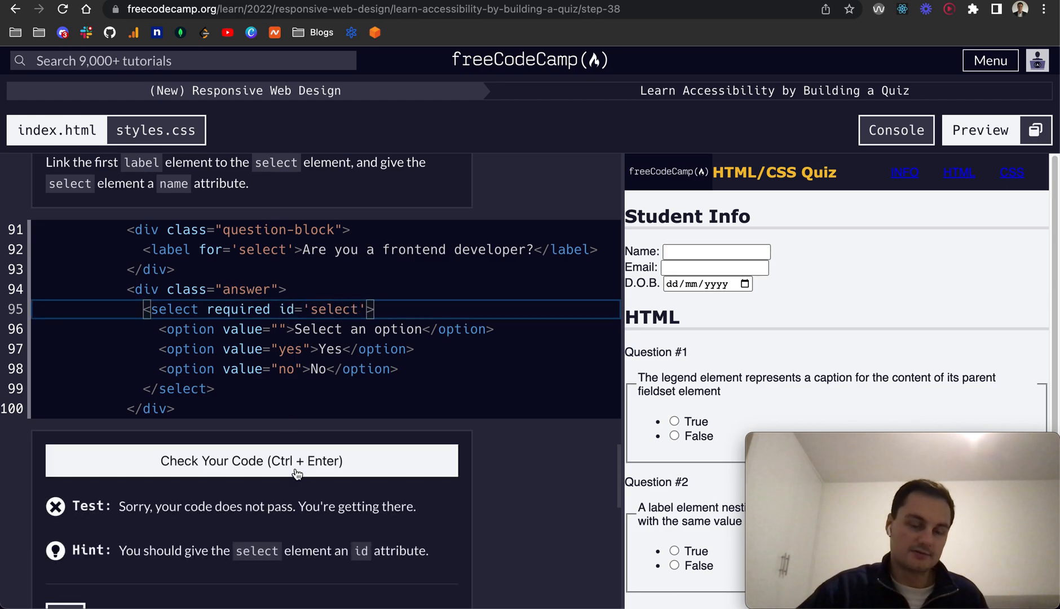
left_click(296, 468)
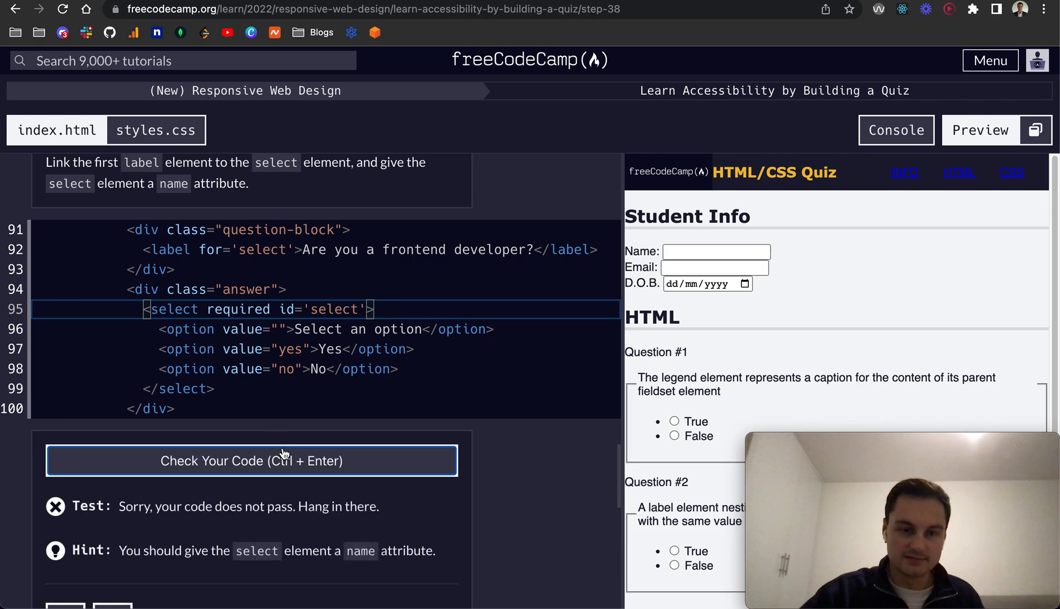
left_click(366, 308)
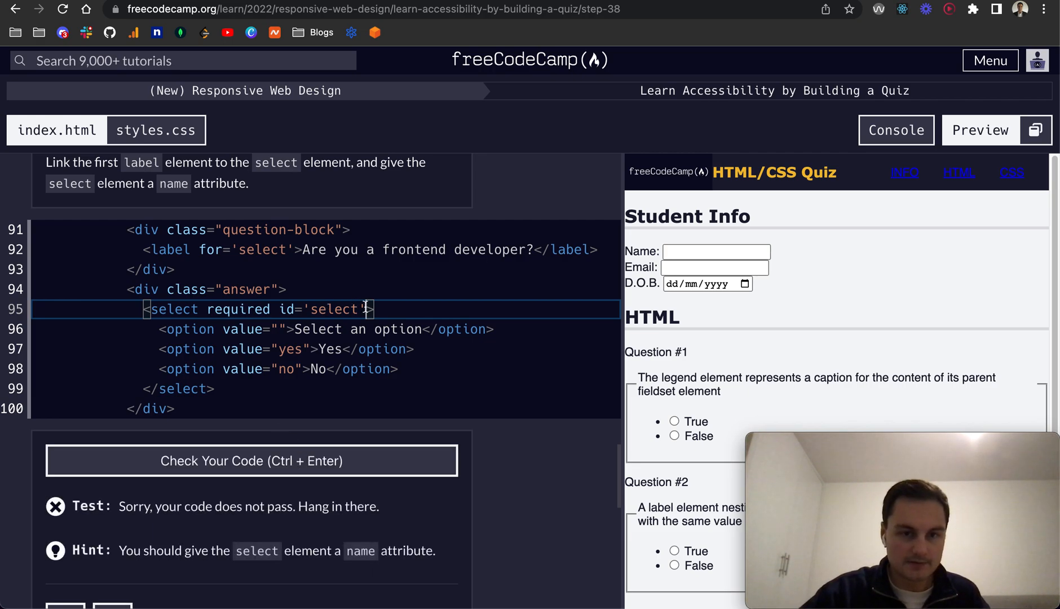
type("name='")
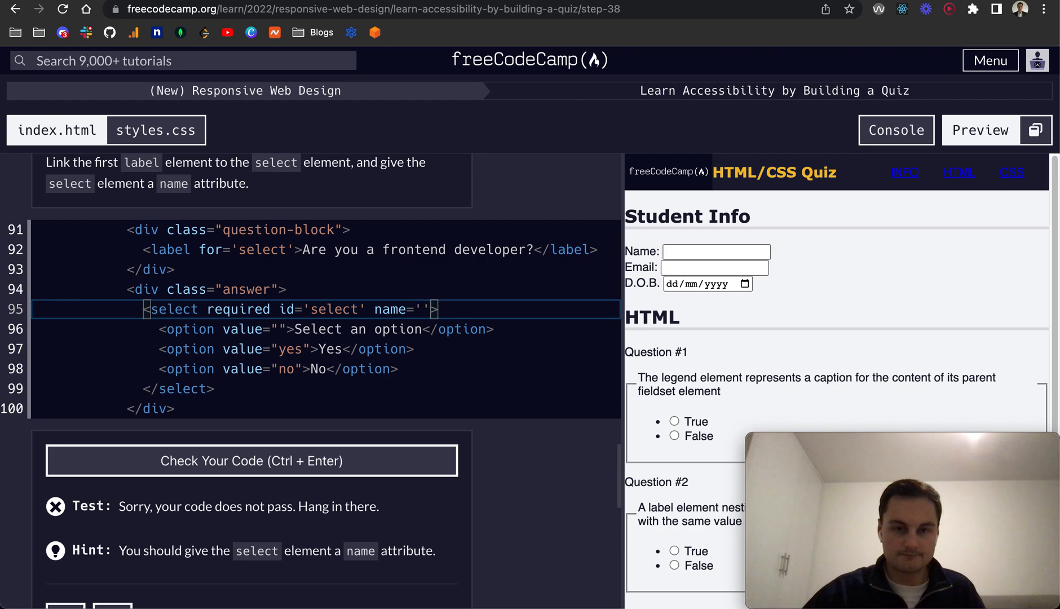
type("select")
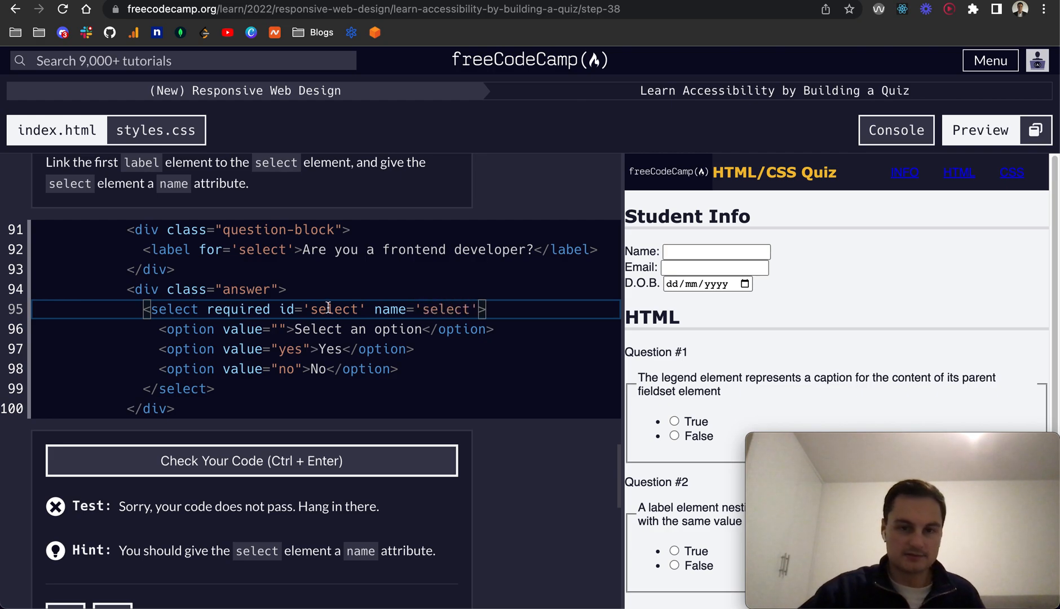
left_click(357, 475)
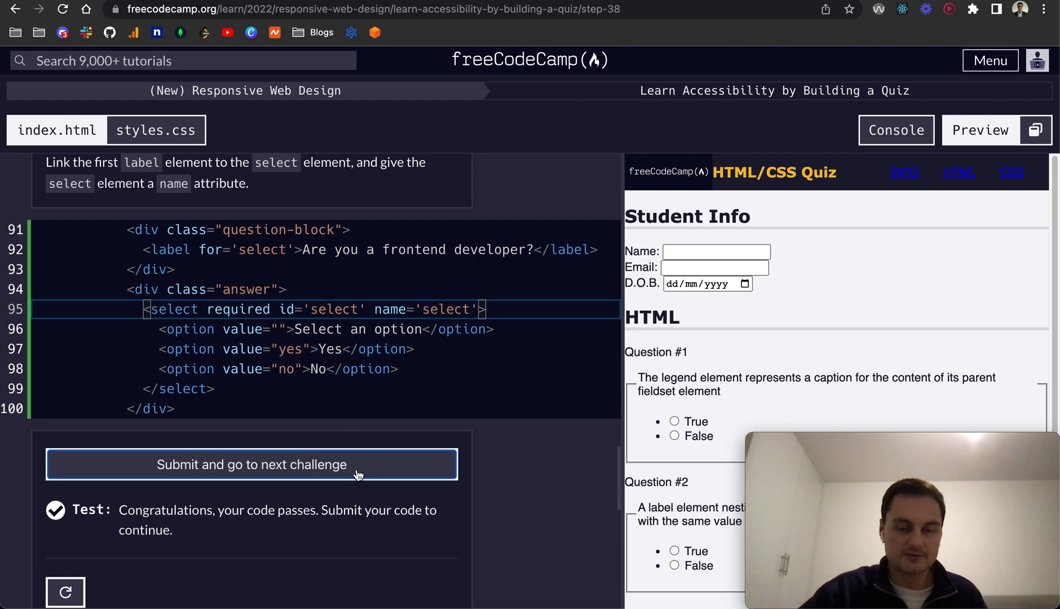
- Review how the label's for value links to the select, then submit step 38 to reach step 39
left_click(286, 309)
left_click(445, 309)
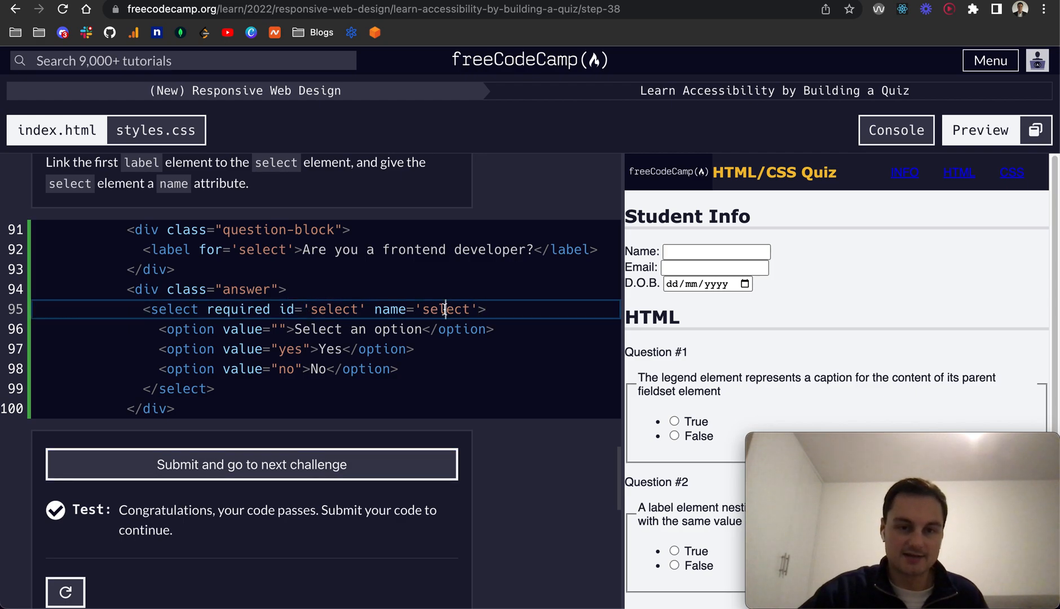
left_click_drag(199, 250, 261, 249)
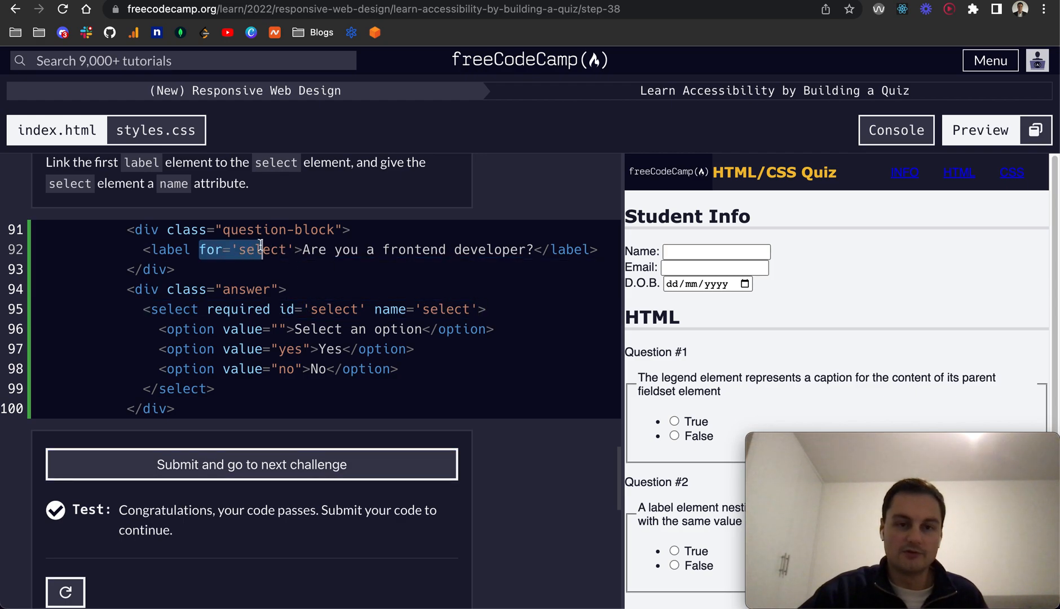
left_click(282, 476)
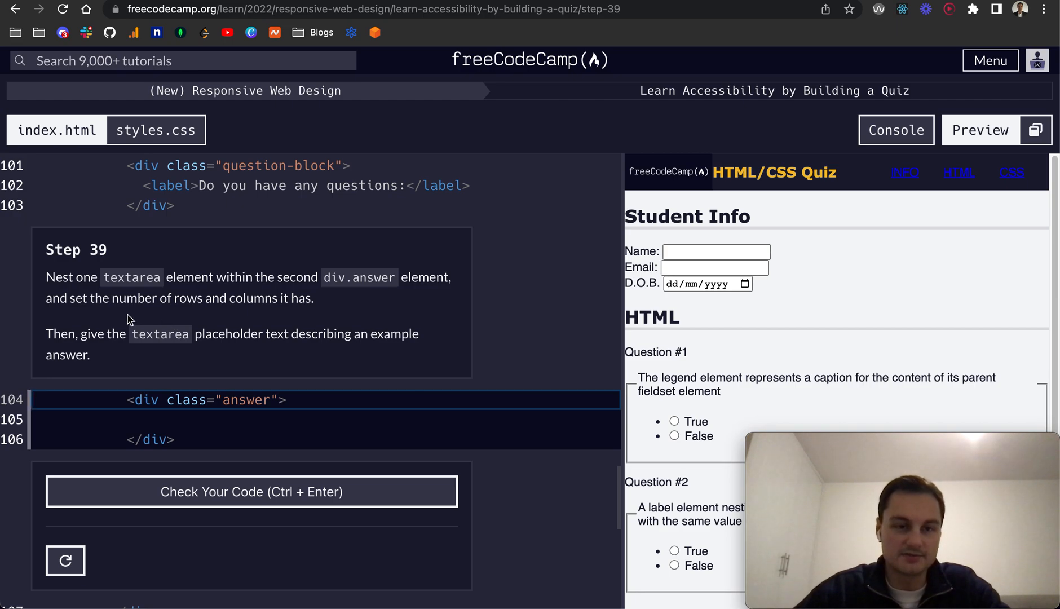
- Write a textarea with placeholder Placeholder, rows 5 and columns 5 in the second answer div
left_click(196, 425)
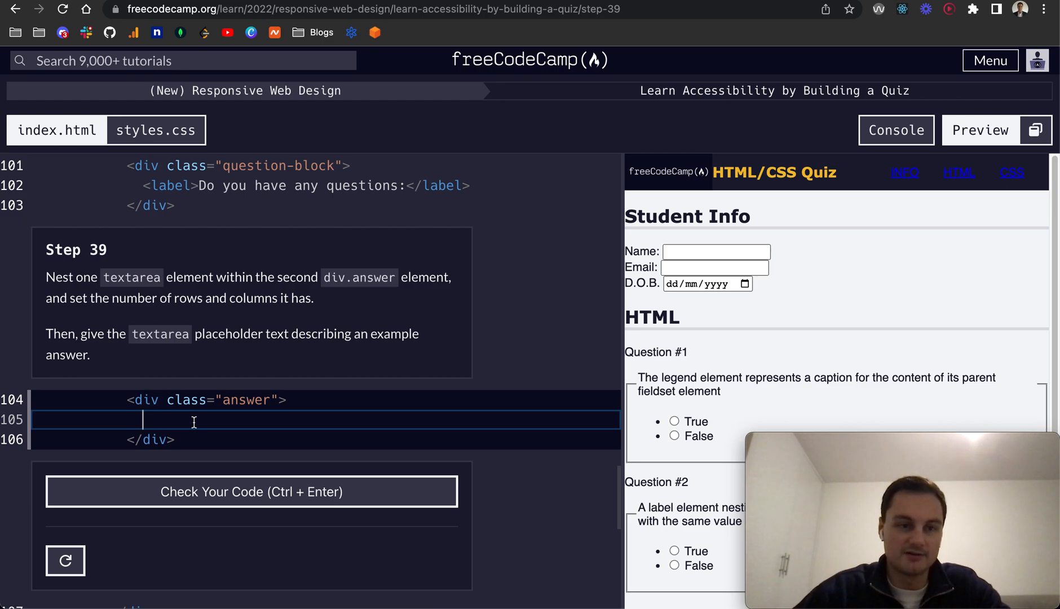
type("<tex")
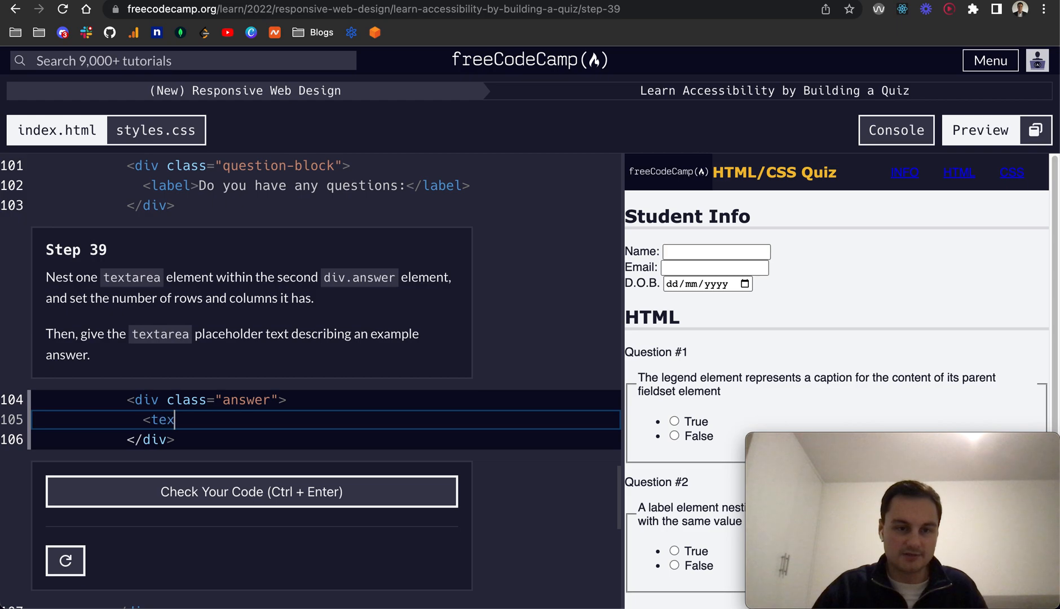
type("tare>")
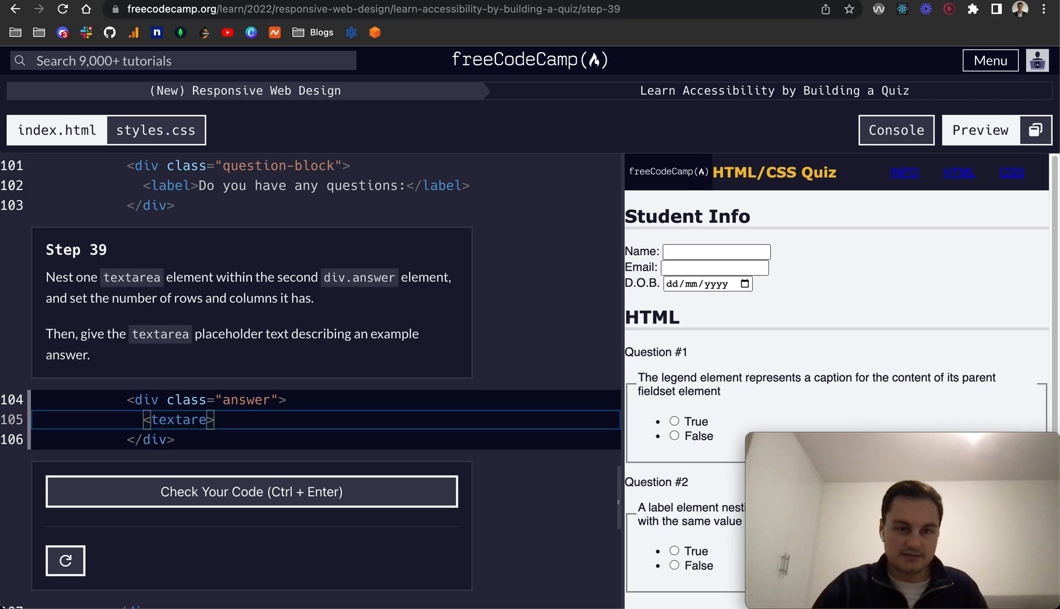
key("BackSpace")
key("BackSpace")
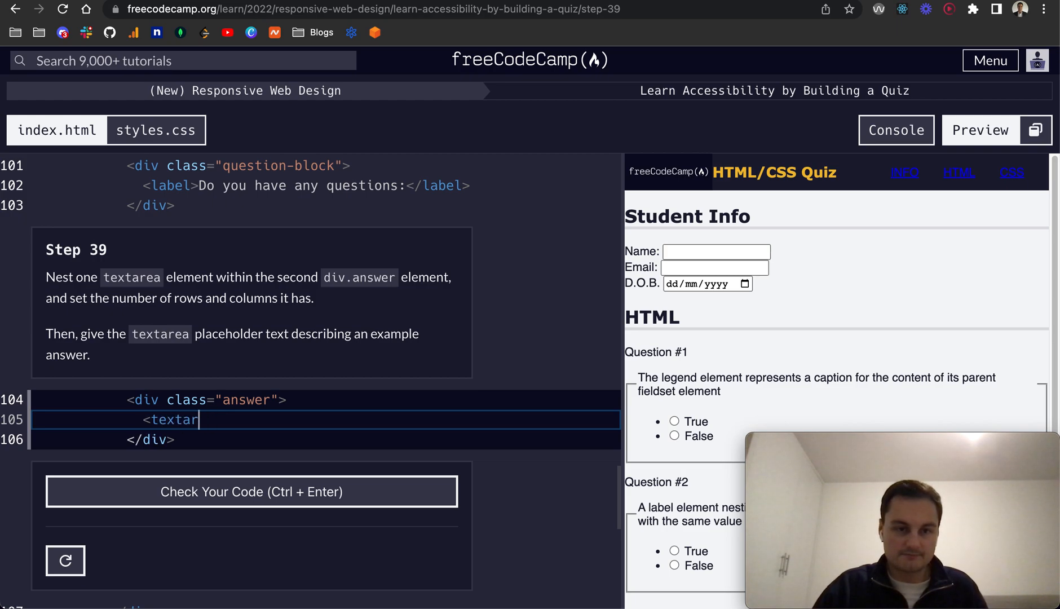
type("ea></text")
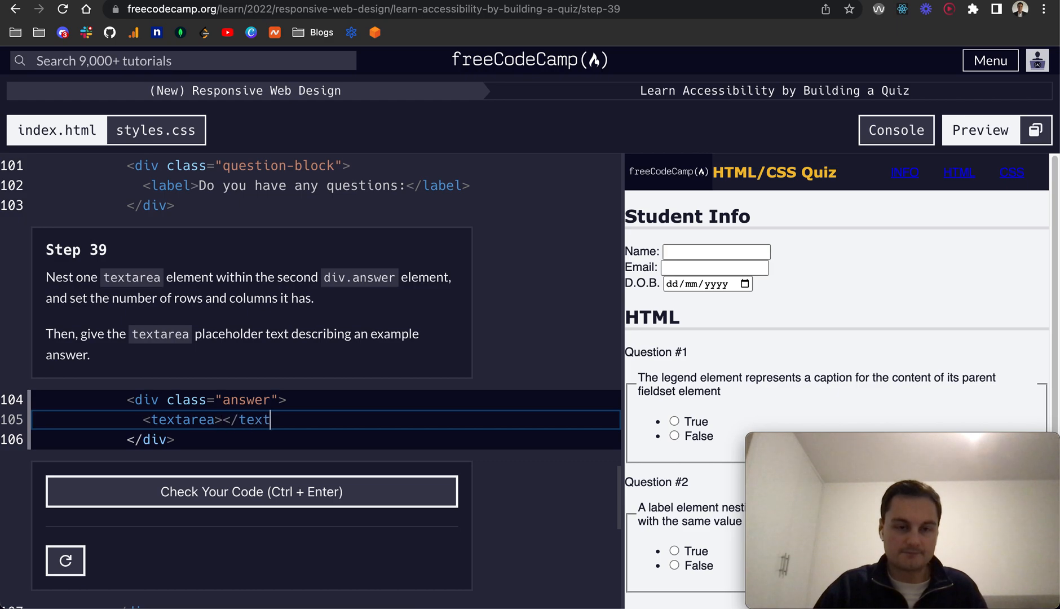
type("area>")
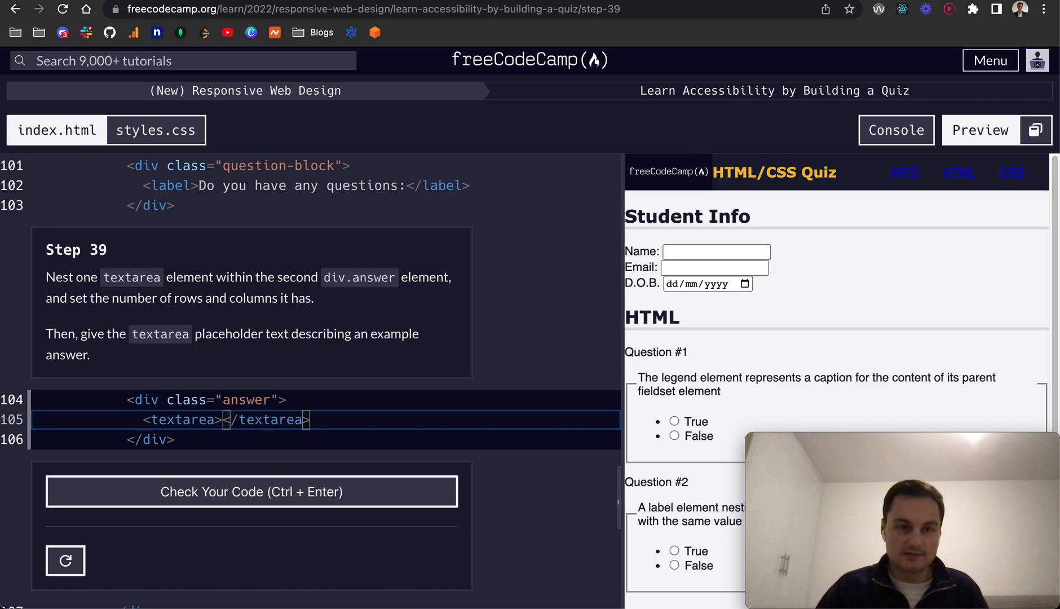
key("Left")
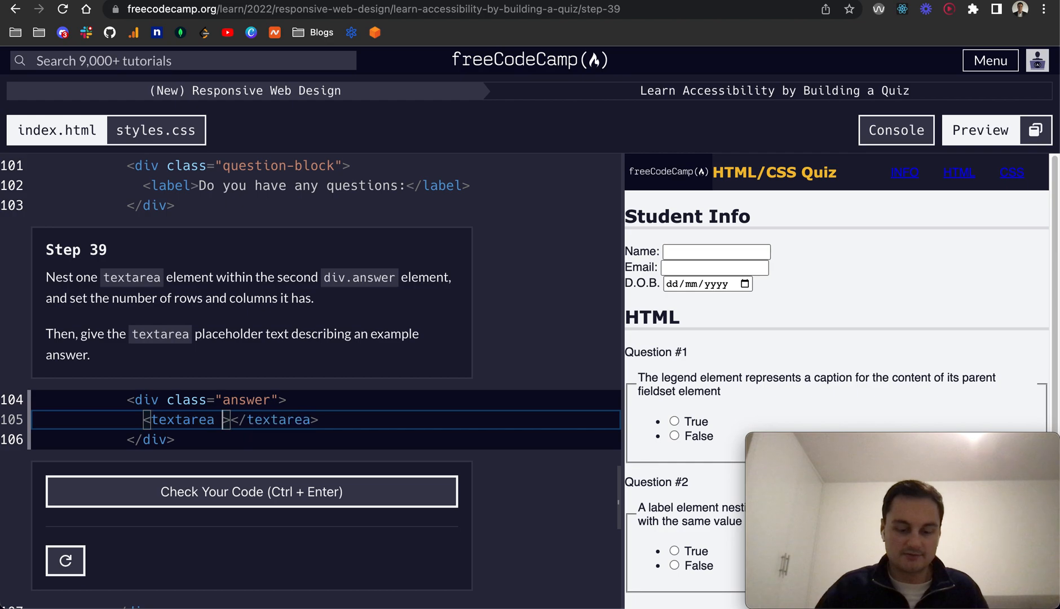
type("placeholder=")
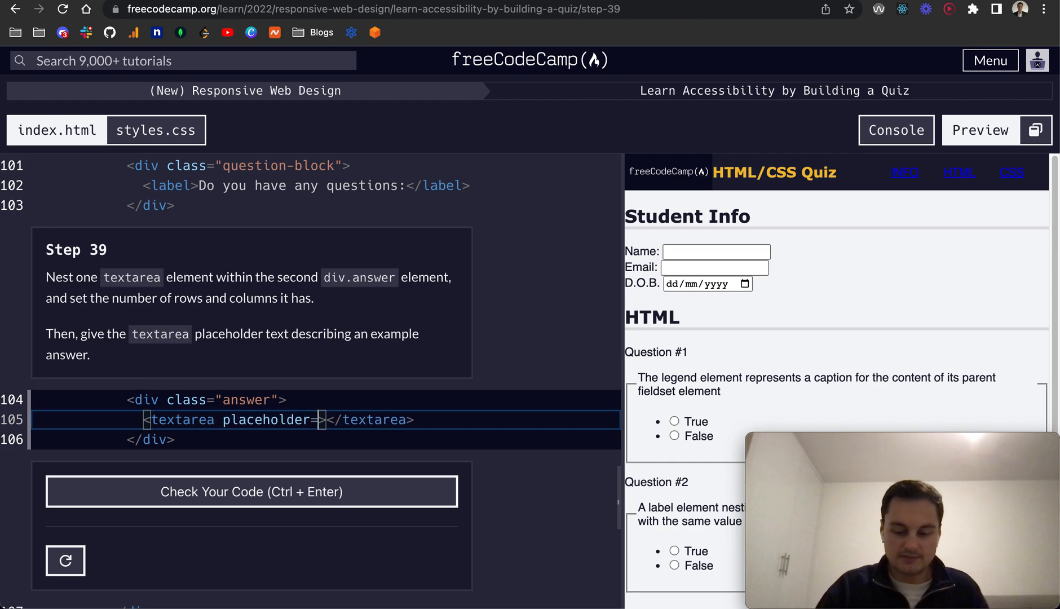
type("\"Placeh")
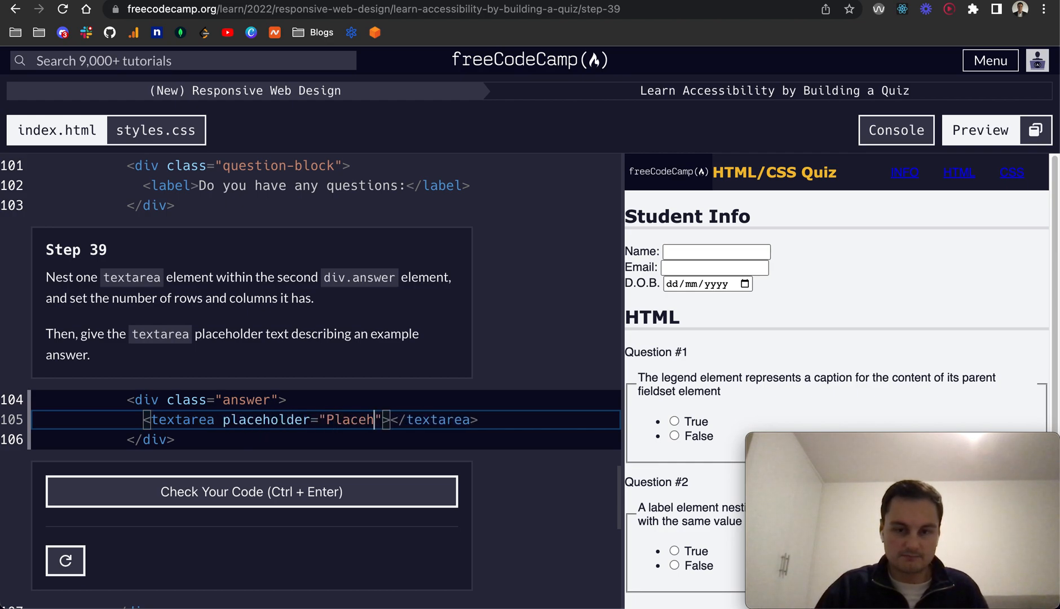
type("older")
scroll(712, 377, "down", 3)
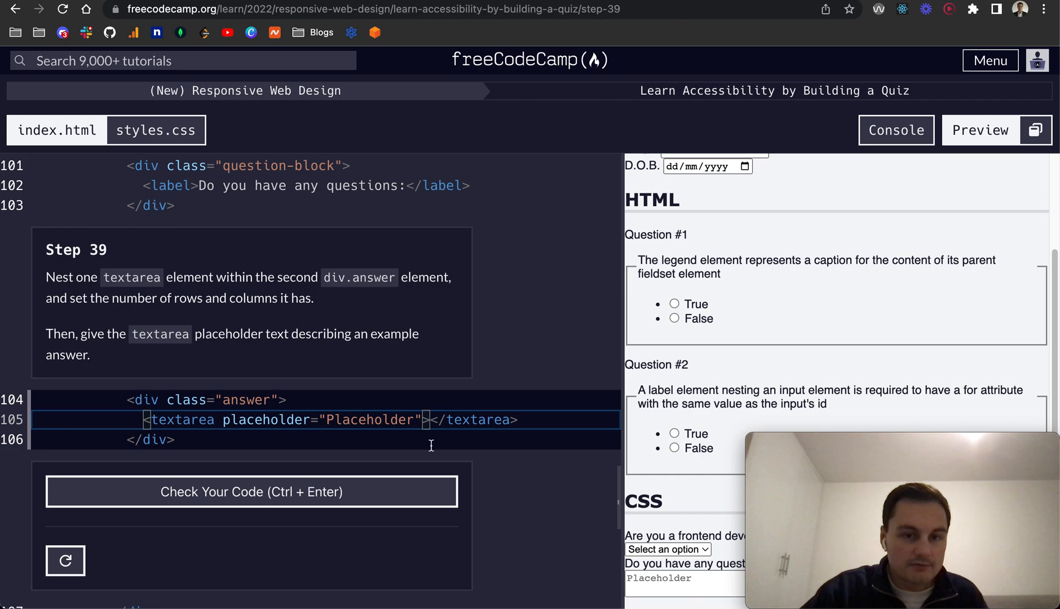
type("rows='")
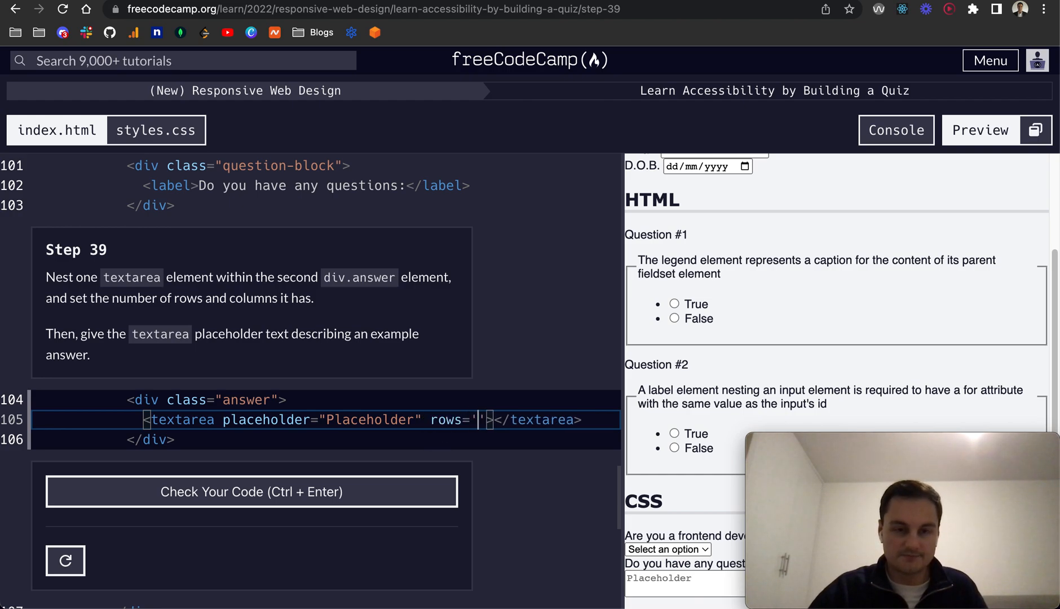
type("5'")
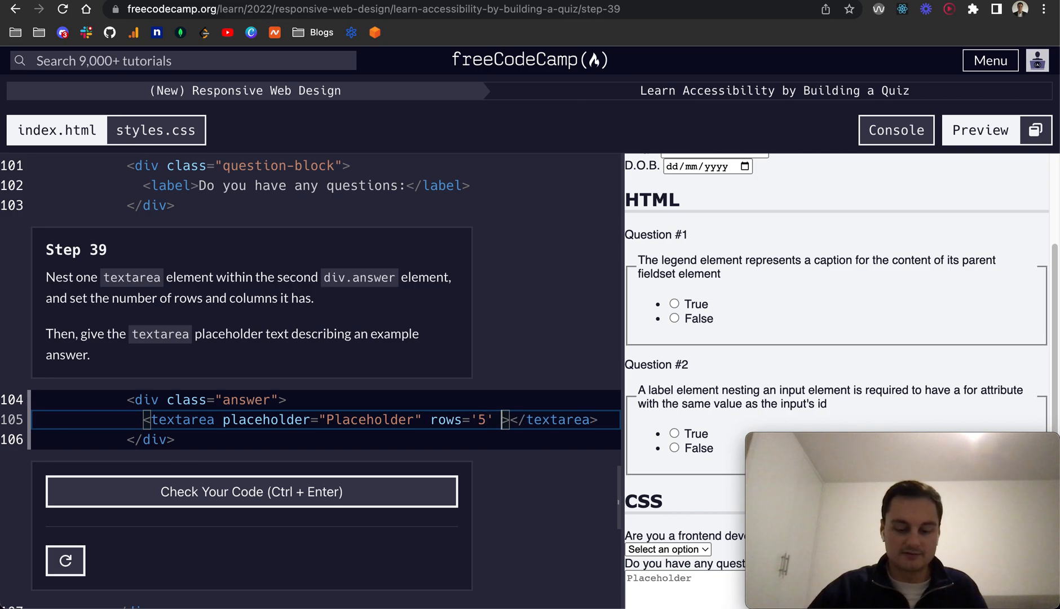
type(" columns='")
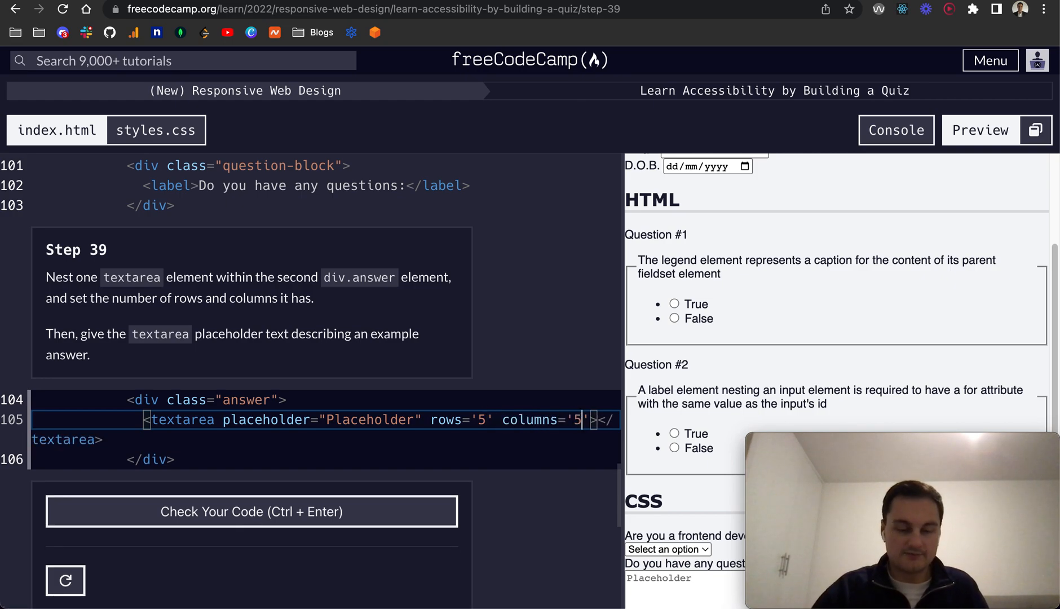
type("5'")
scroll(291, 433, "down", 3)
scroll(292, 434, "up", 1)
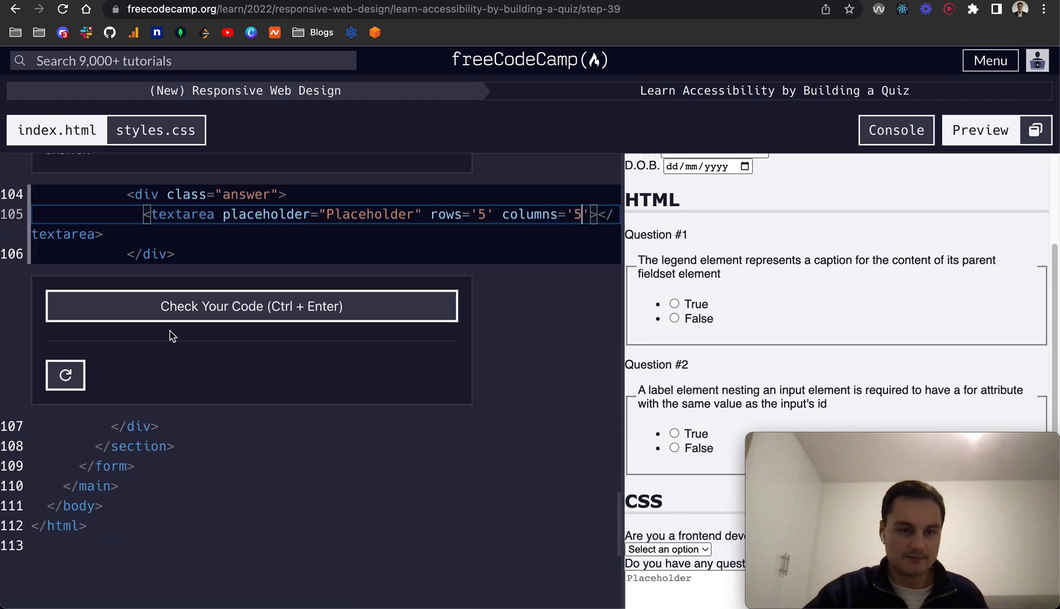
- Check the textarea code, rename columns to cols, recheck and try the rendered box in the preview
left_click(197, 319)
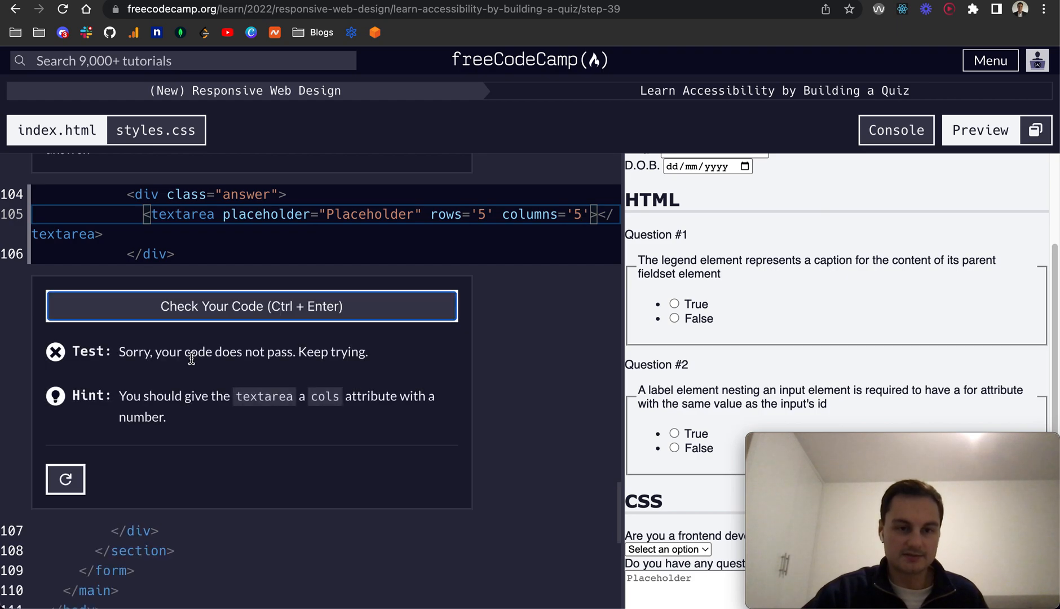
double_click(537, 213)
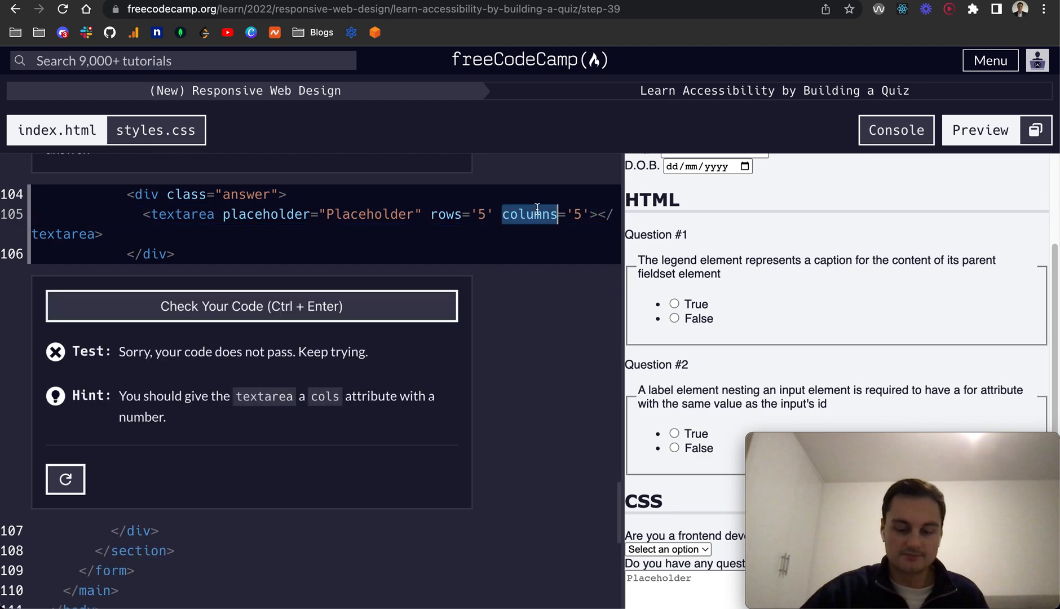
type("cols")
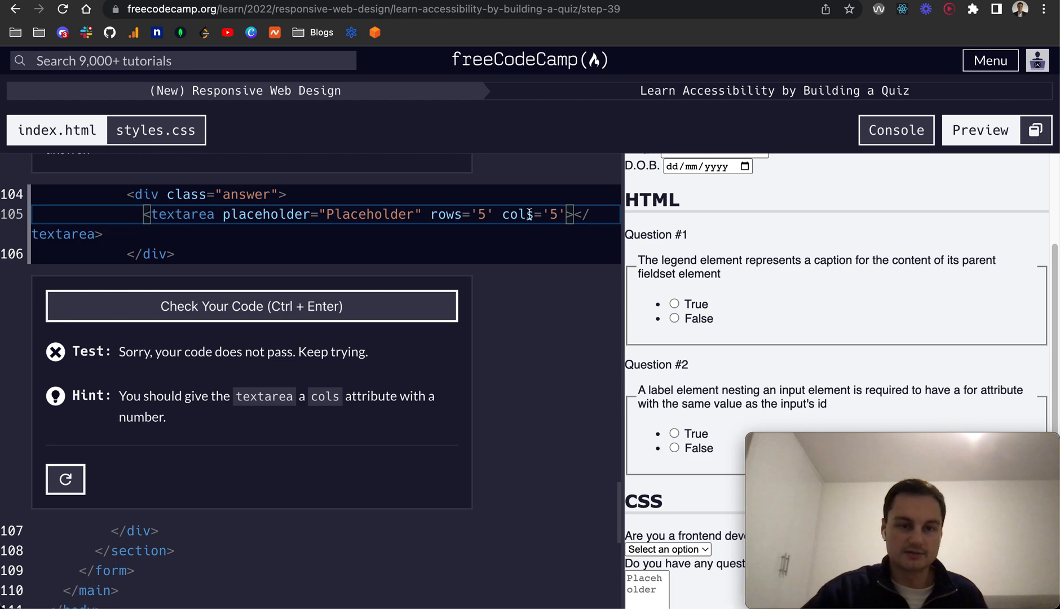
left_click(377, 305)
scroll(664, 436, "down", 1)
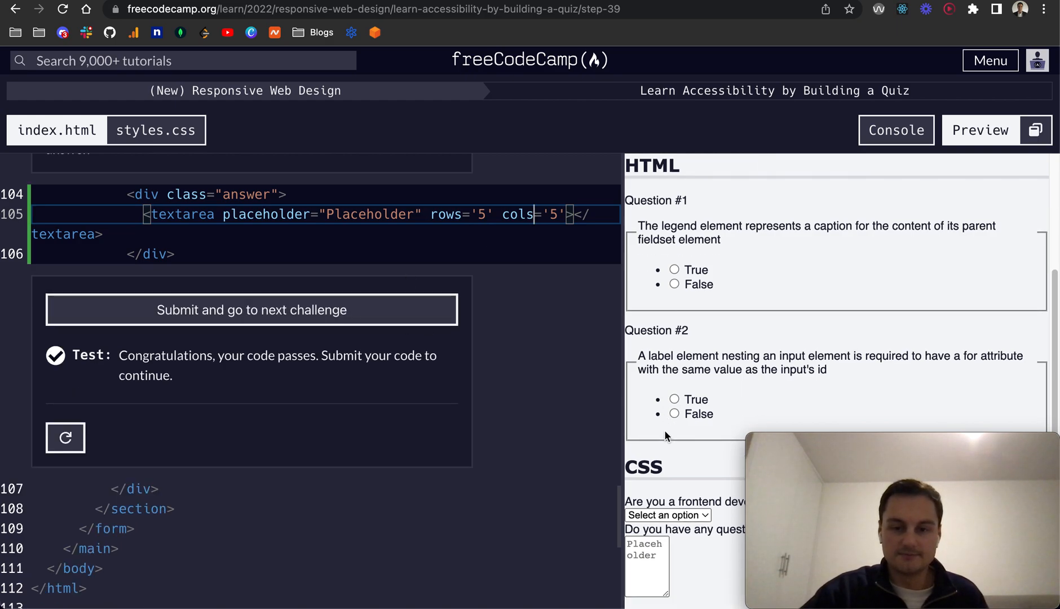
left_click(643, 566)
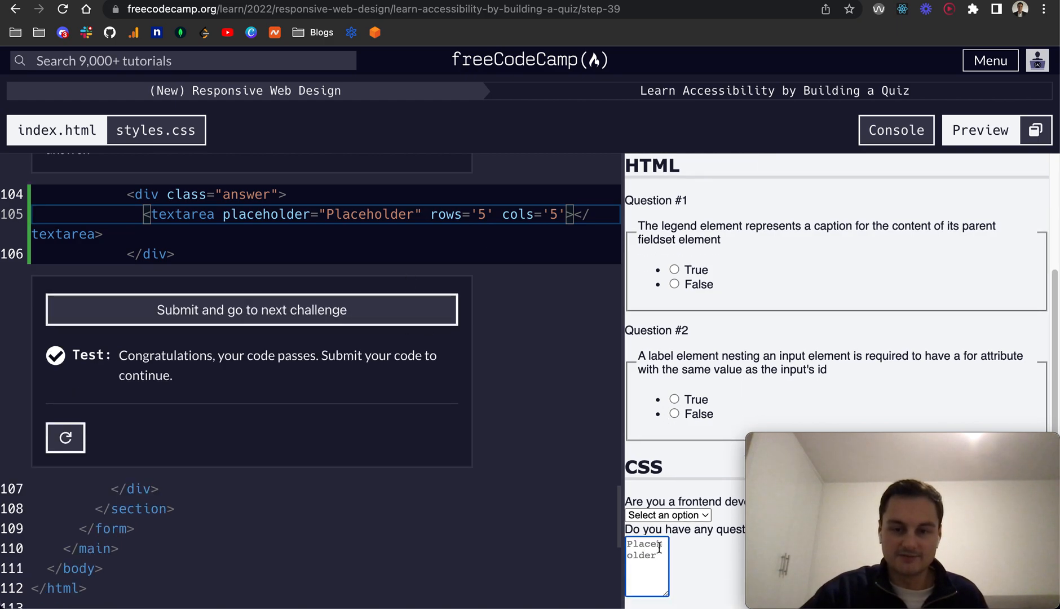
- Resize the textarea to 10 rows by 15 cols, try it in the preview and submit step 39
left_click(484, 216)
key("BackSpace")
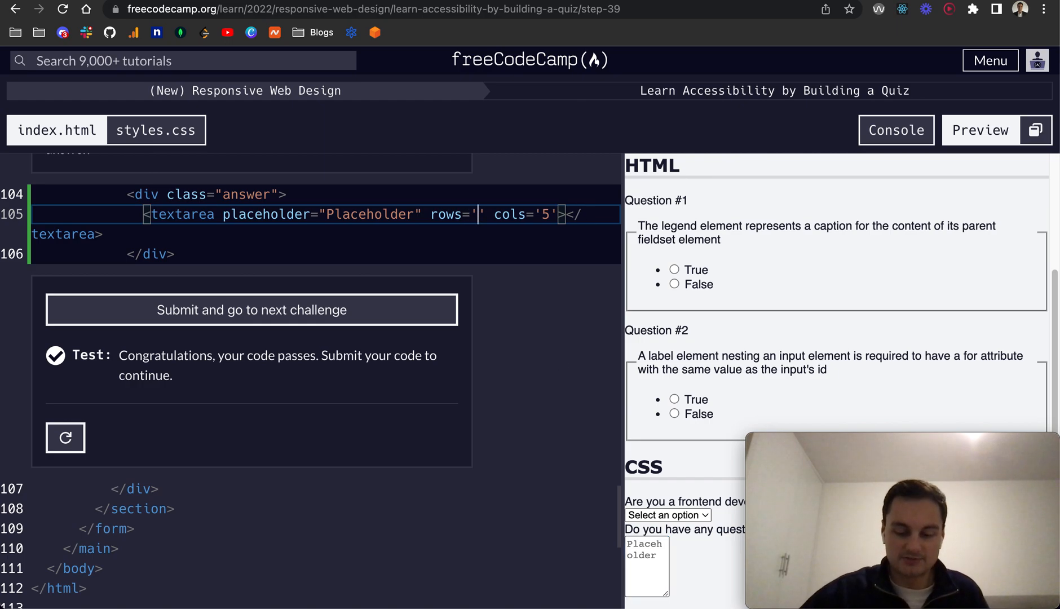
type("10")
scroll(677, 430, "down", 1)
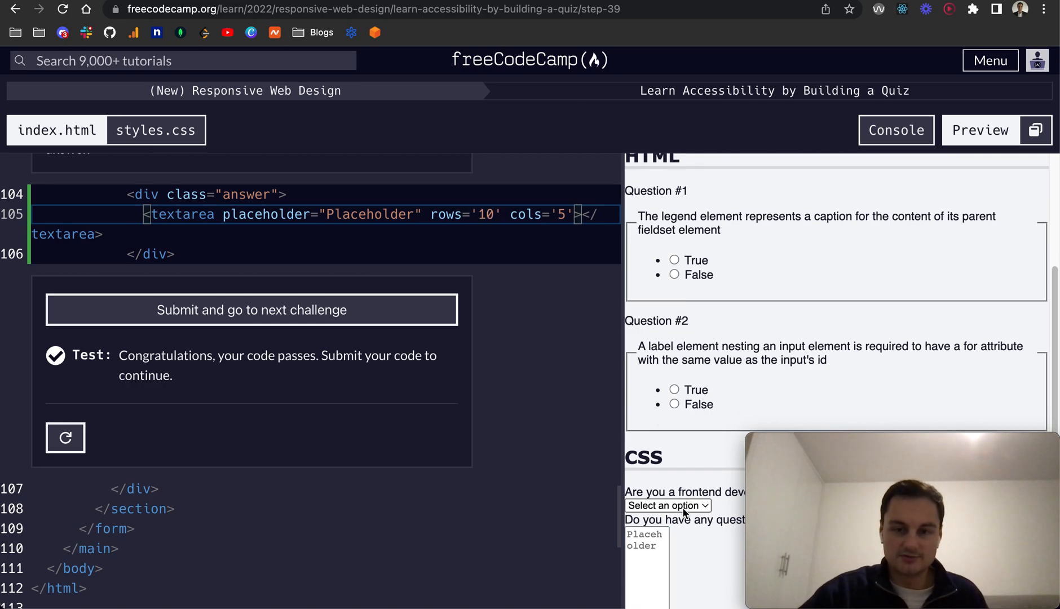
scroll(683, 507, "down", 1)
scroll(682, 506, "down", 1)
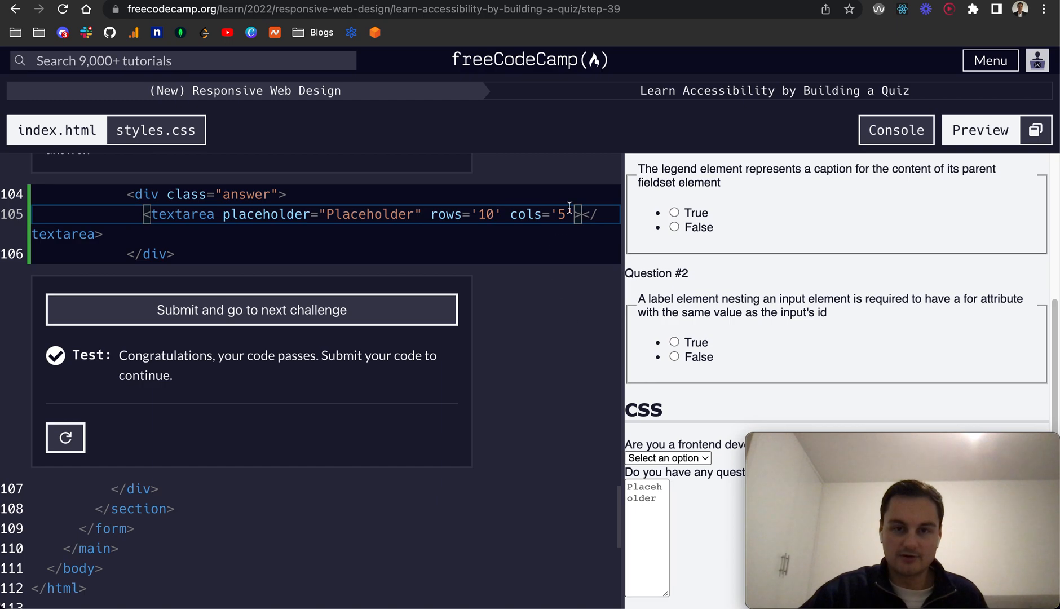
key("BackSpace")
type("15")
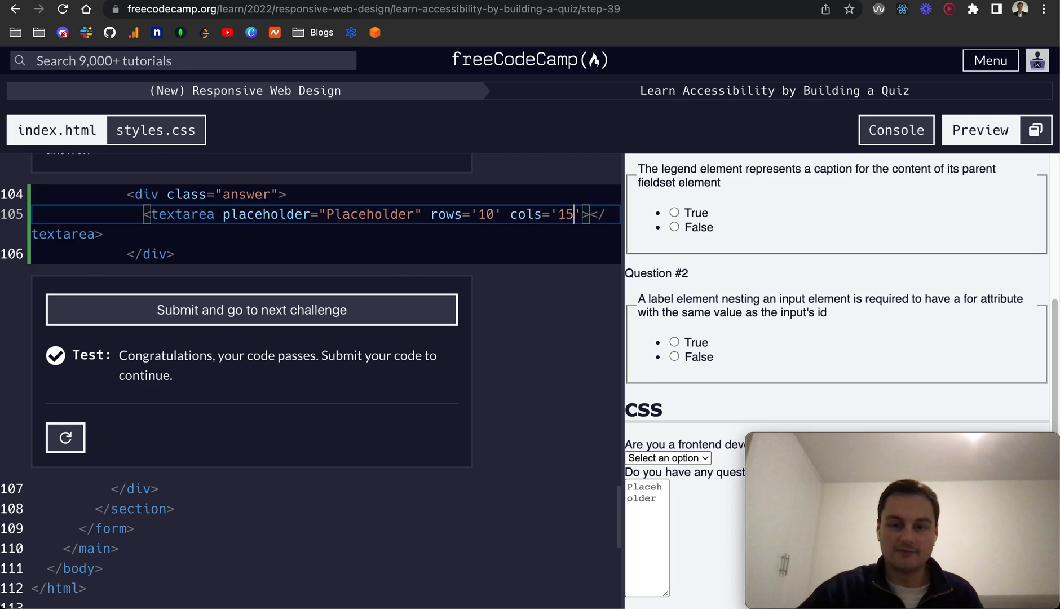
left_click(658, 531)
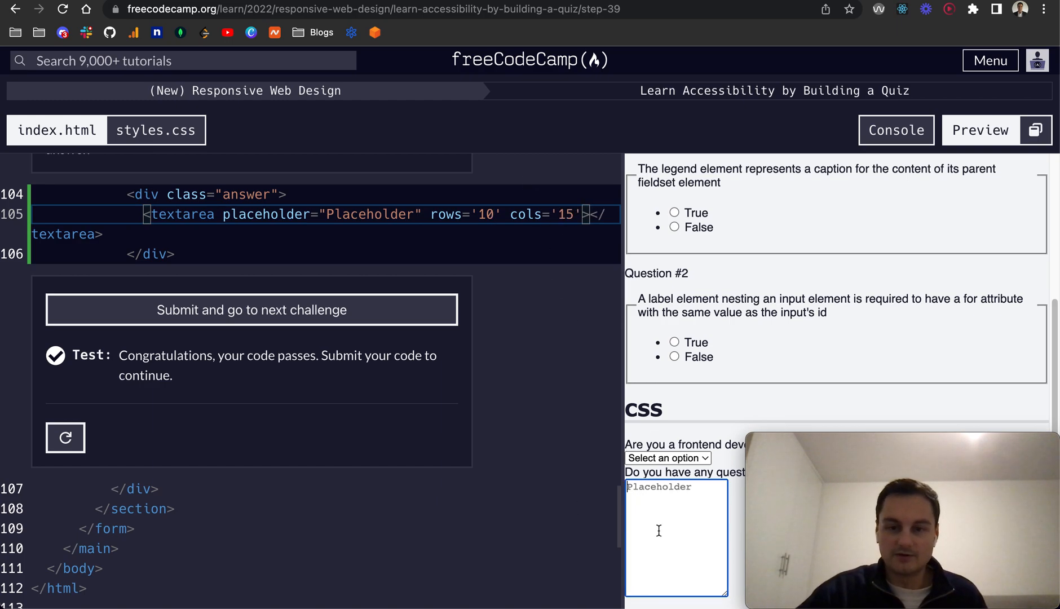
left_click(274, 327)
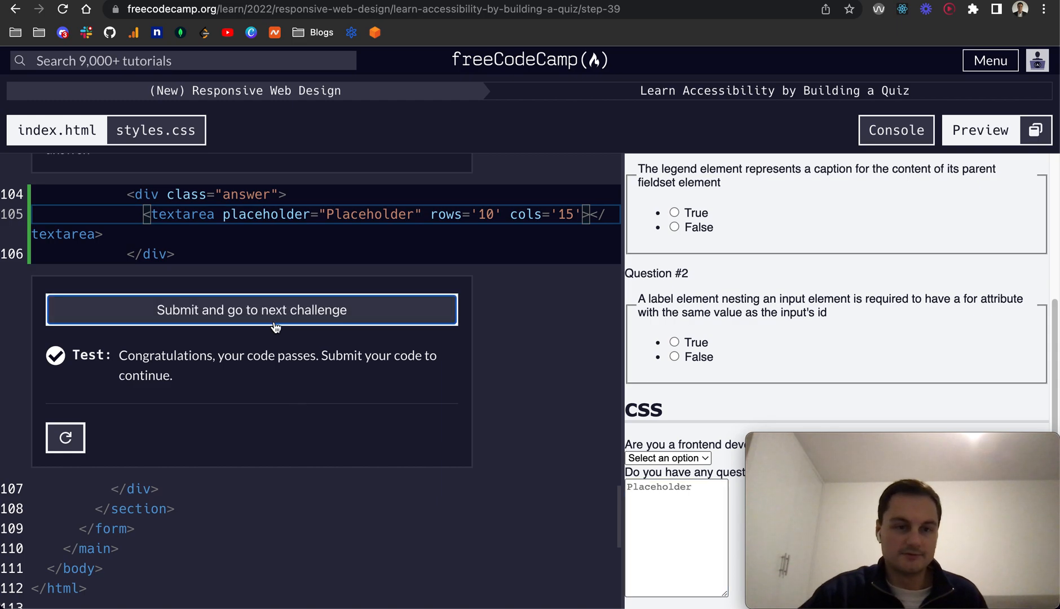